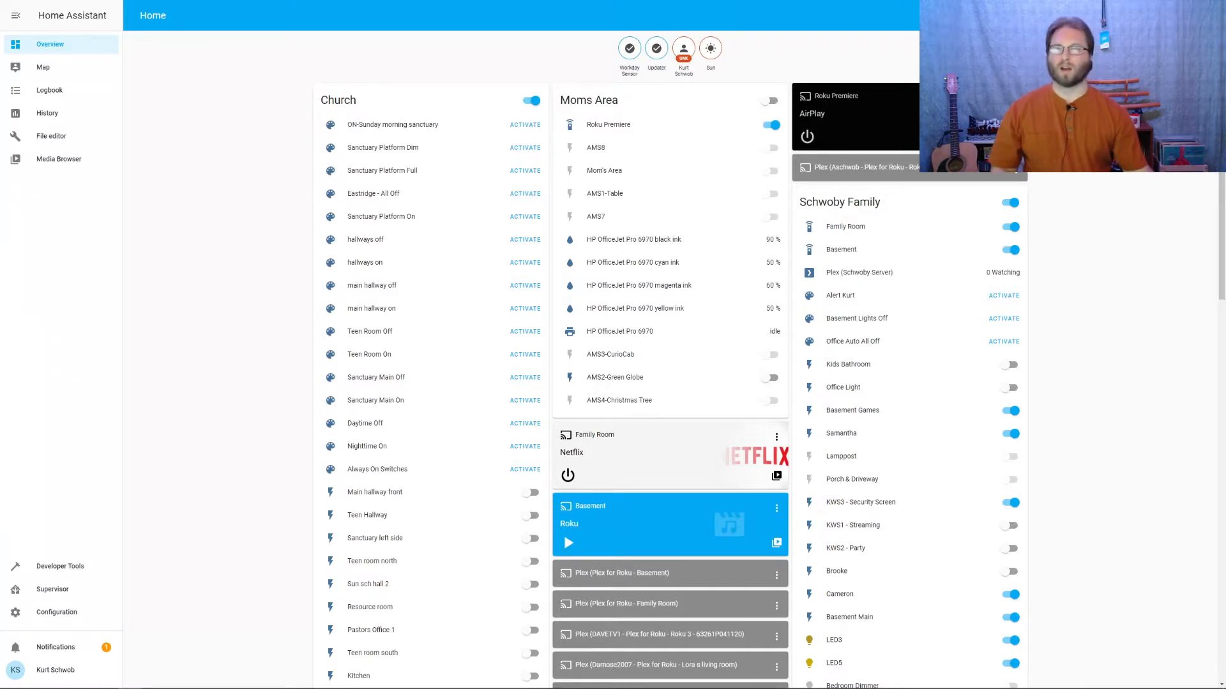
Create a new blank automation in the automations configuration, skipping the suggested text-based setup.
{"action": "left_click", "coordinate": [45, 618]}
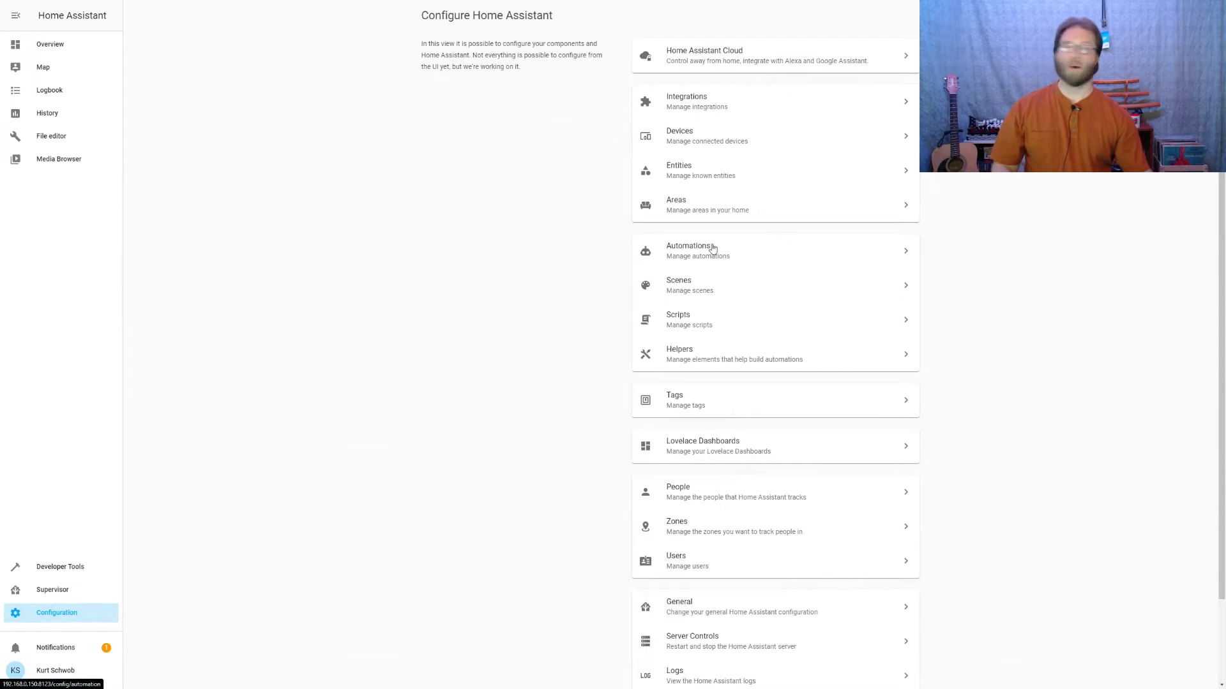
{"action": "left_click", "coordinate": [713, 248]}
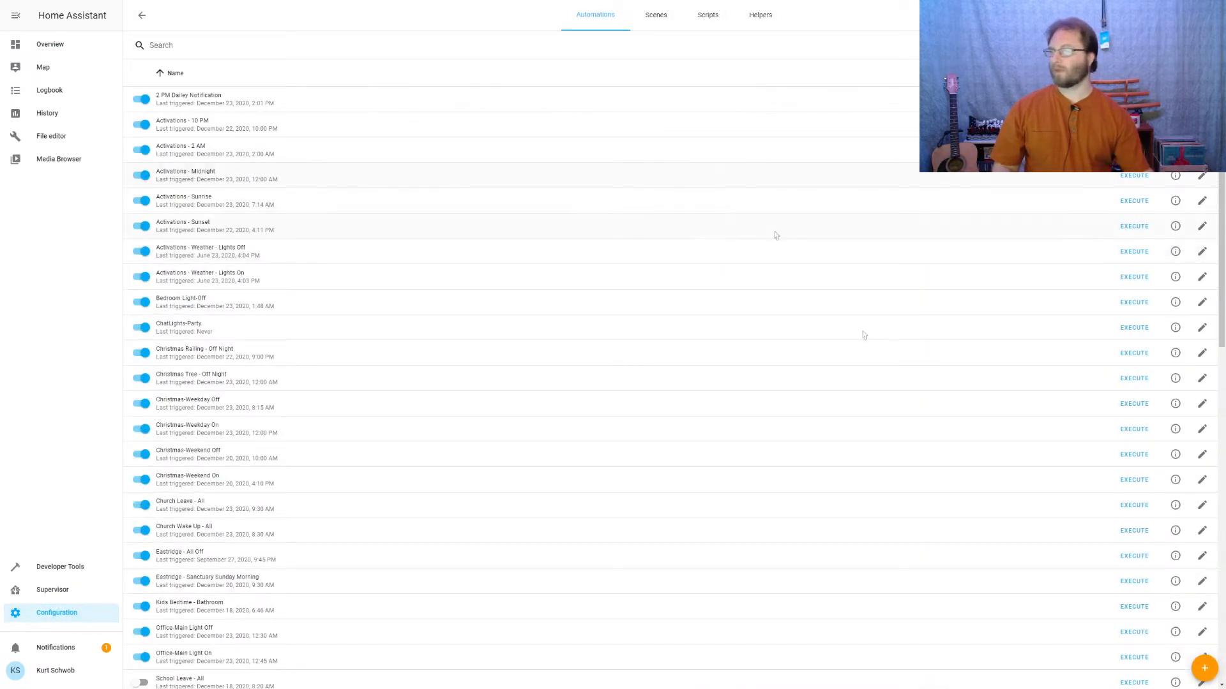
{"action": "left_click", "coordinate": [1205, 670]}
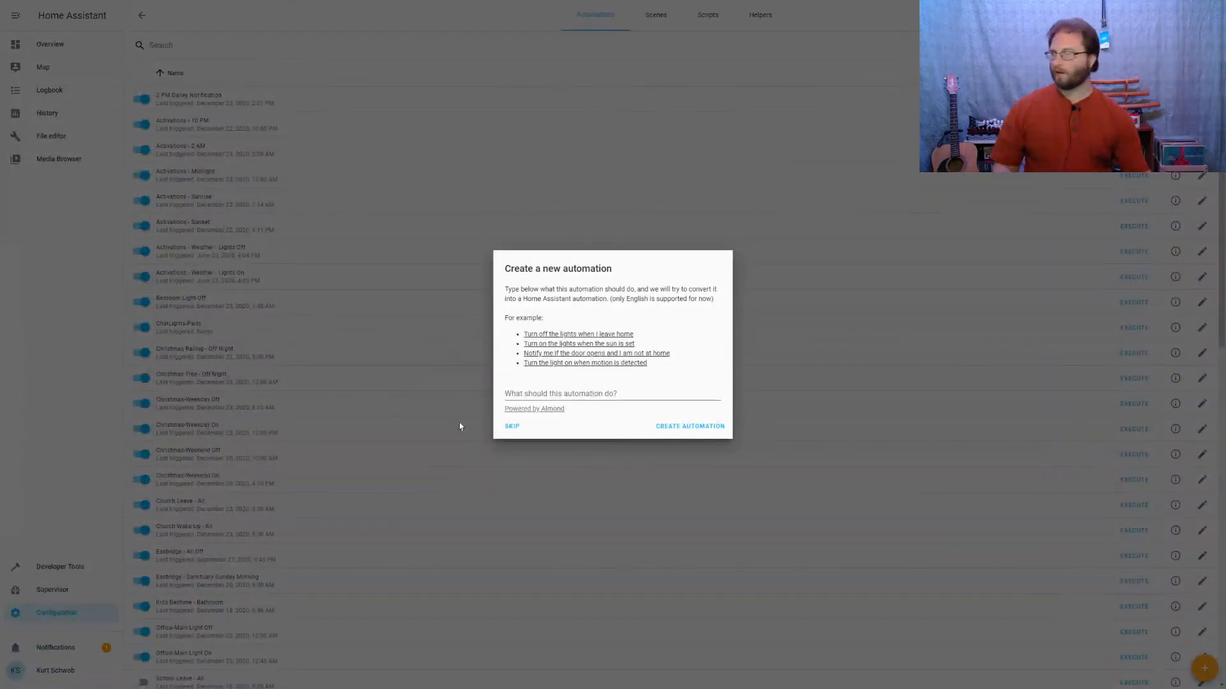
{"action": "left_click", "coordinate": [511, 426]}
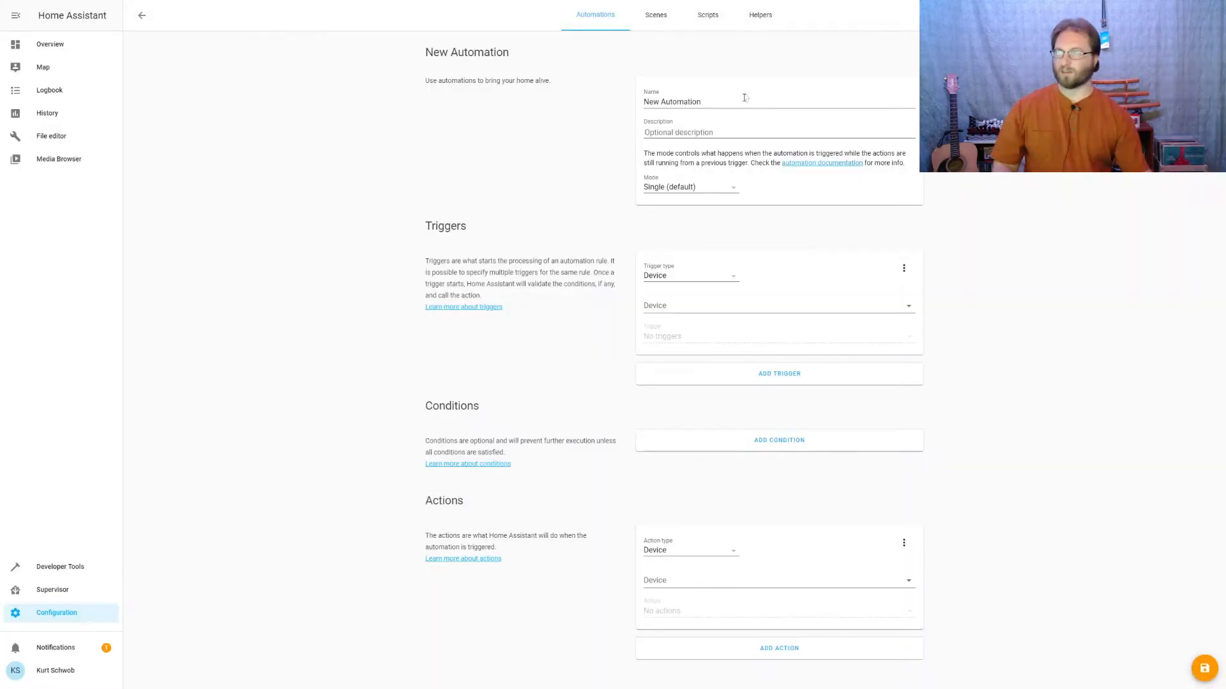
Name the new automation ChatLights-Red.
{"action": "left_click", "coordinate": [742, 102]}
{"action": "key", "text": "ctrl+a"}
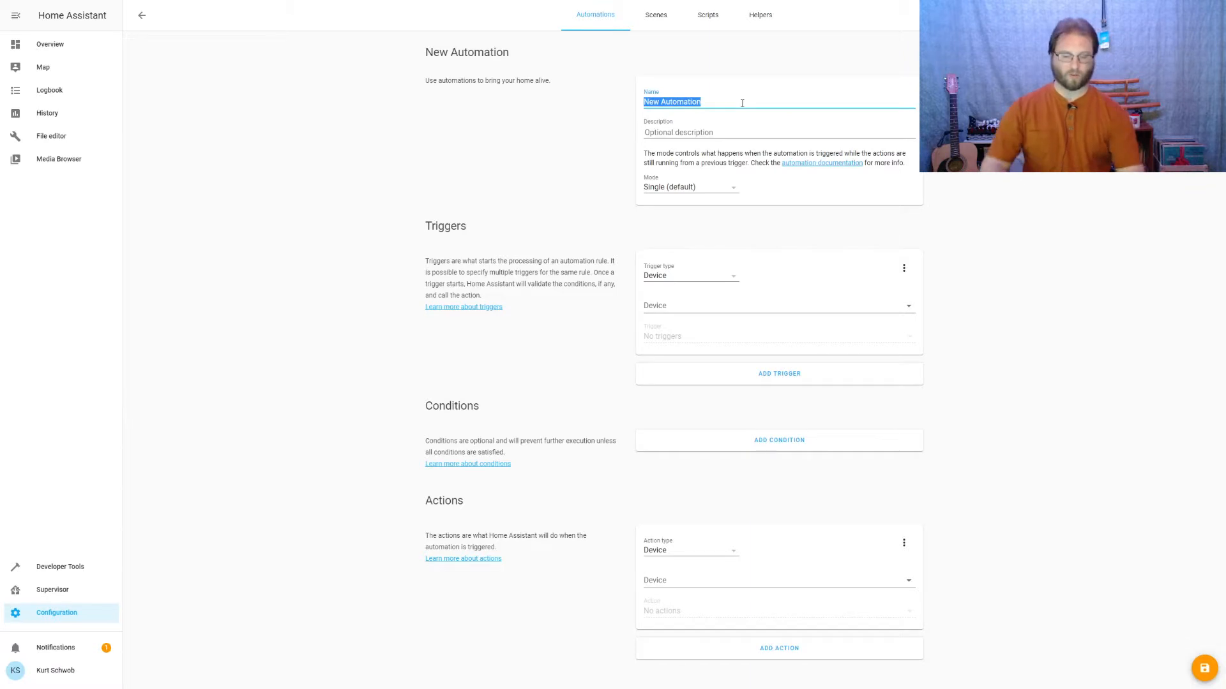
{"action": "type", "text": "ChatLig"}
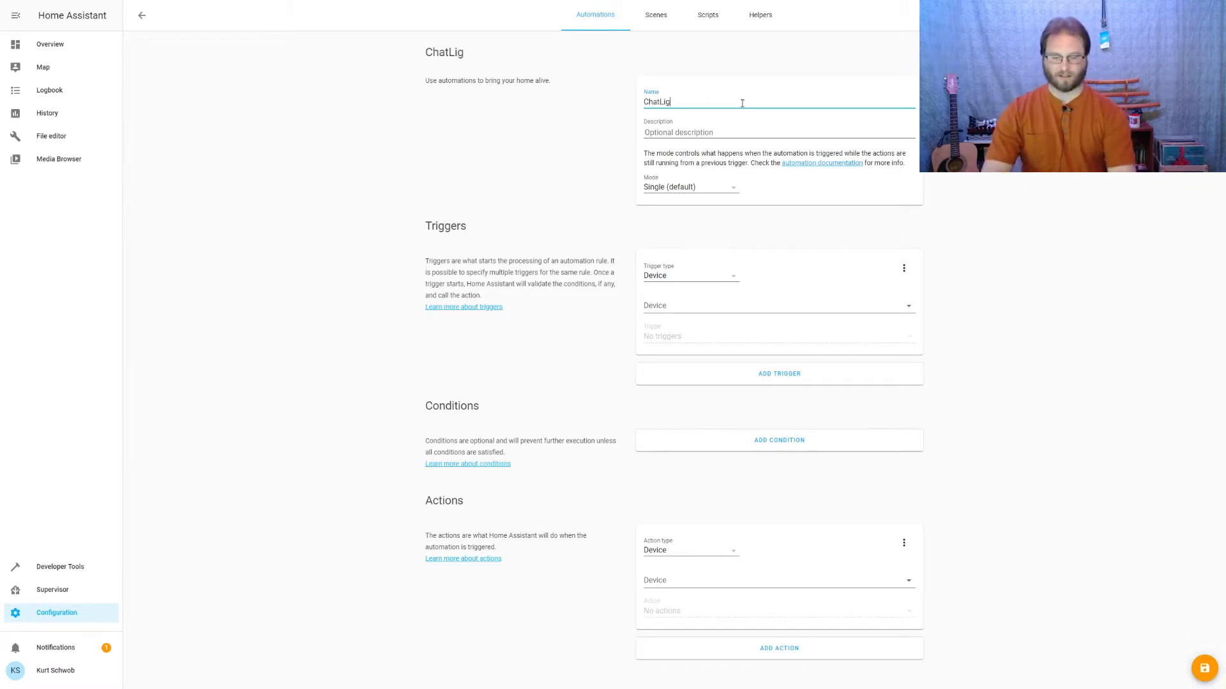
{"action": "type", "text": "hts-Red"}
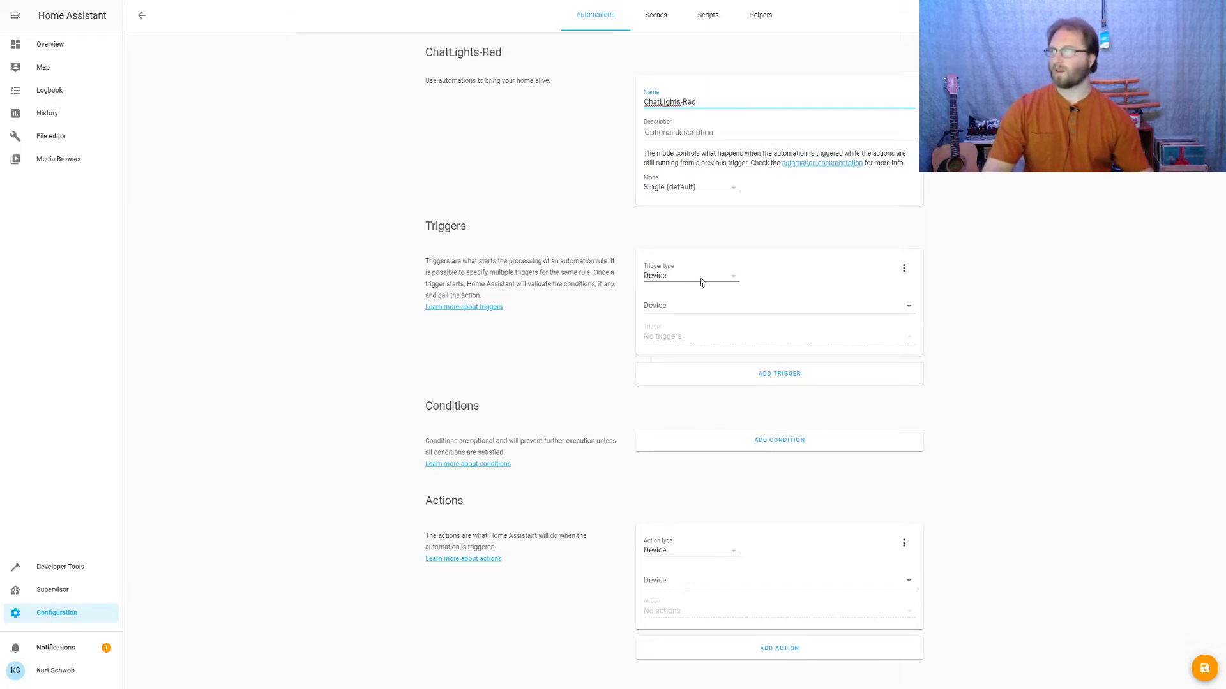
Set the automation's trigger type to Webhook with the webhook ID ChatLightsRed.
{"action": "left_click", "coordinate": [735, 279]}
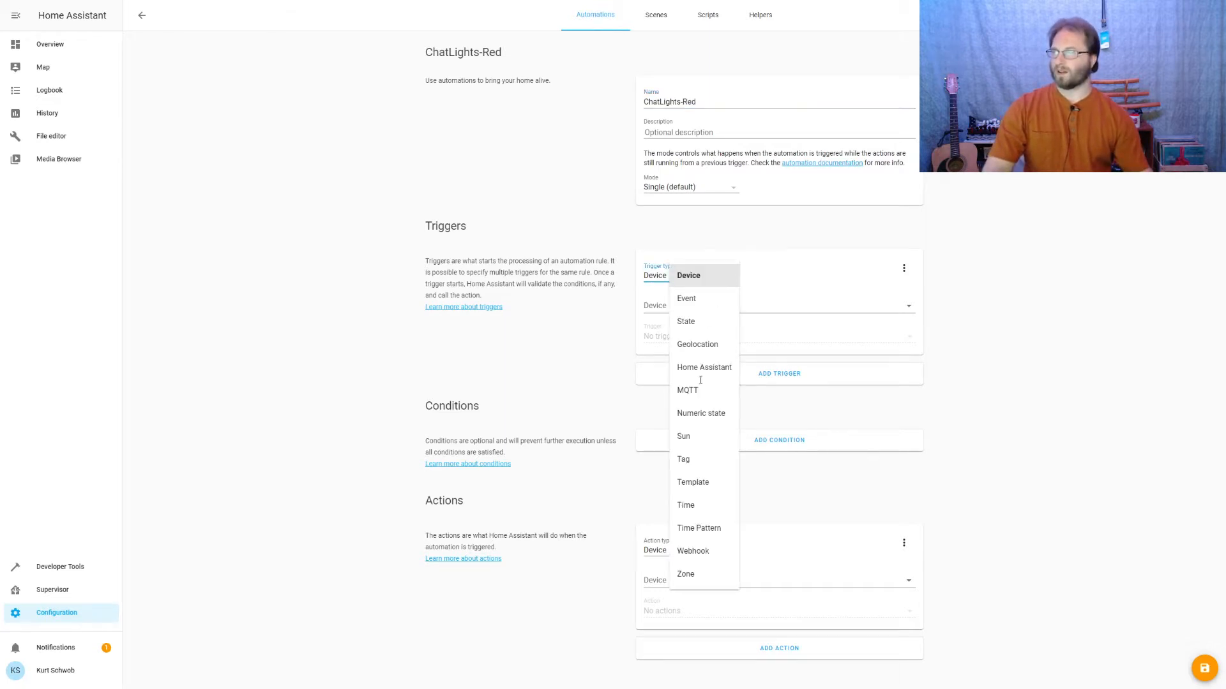
{"action": "left_click", "coordinate": [697, 552]}
{"action": "left_click", "coordinate": [674, 307]}
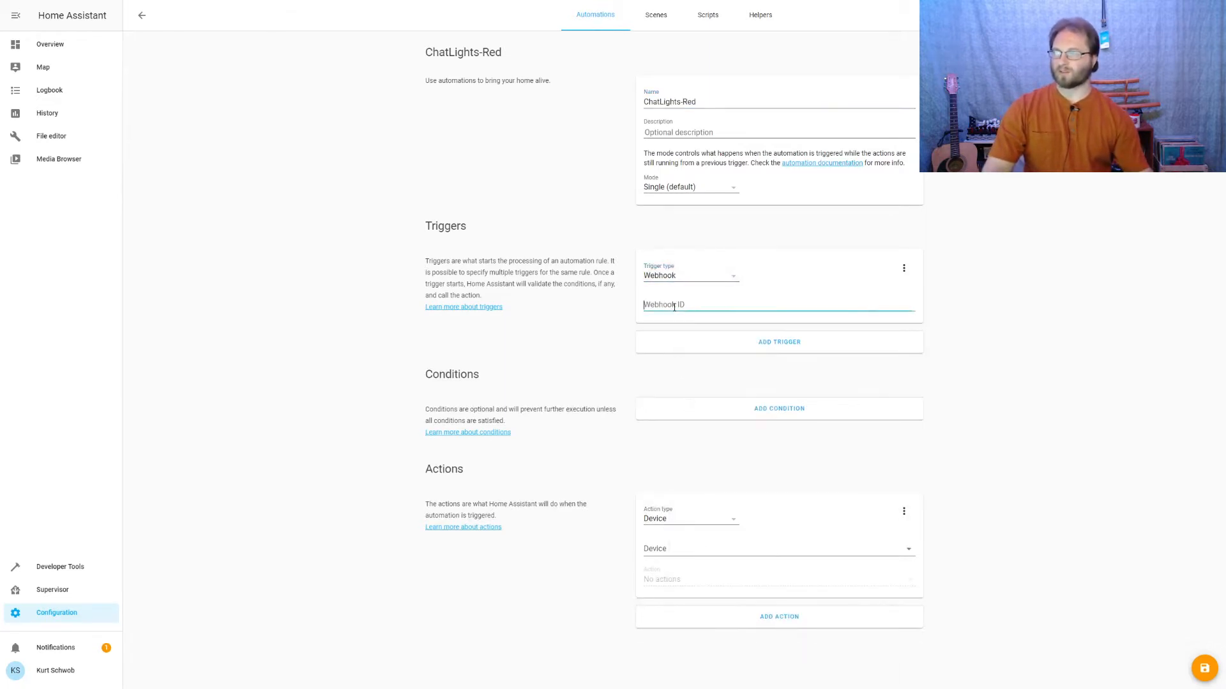
{"action": "type", "text": "atLights"}
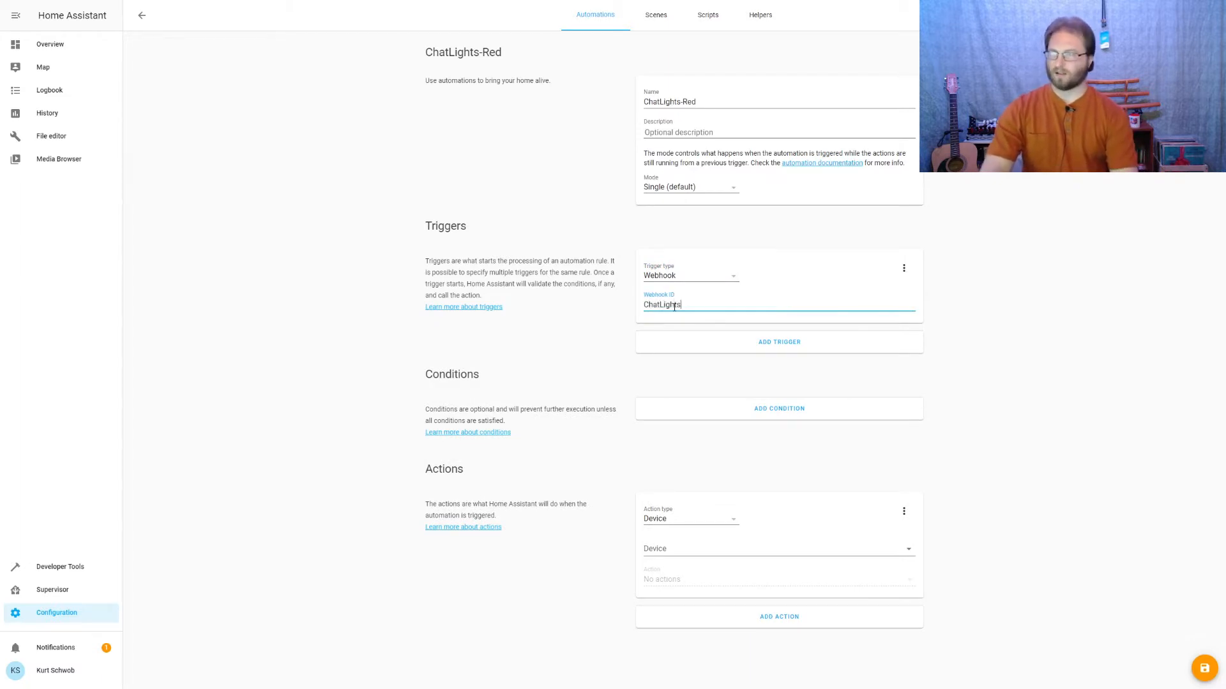
{"action": "type", "text": "Red"}
{"action": "key", "text": "ctrl+a"}
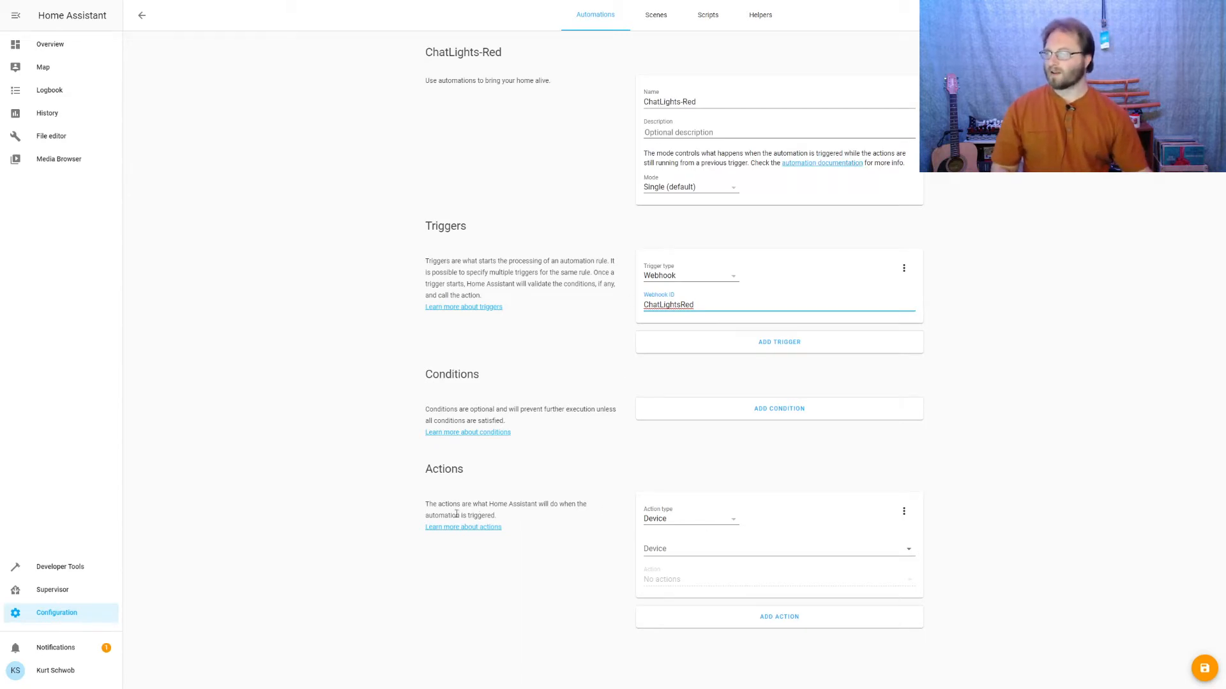
Make the action call the service light.turn_on, with LED1 as the entity to turn on.
{"action": "left_click", "coordinate": [734, 522]}
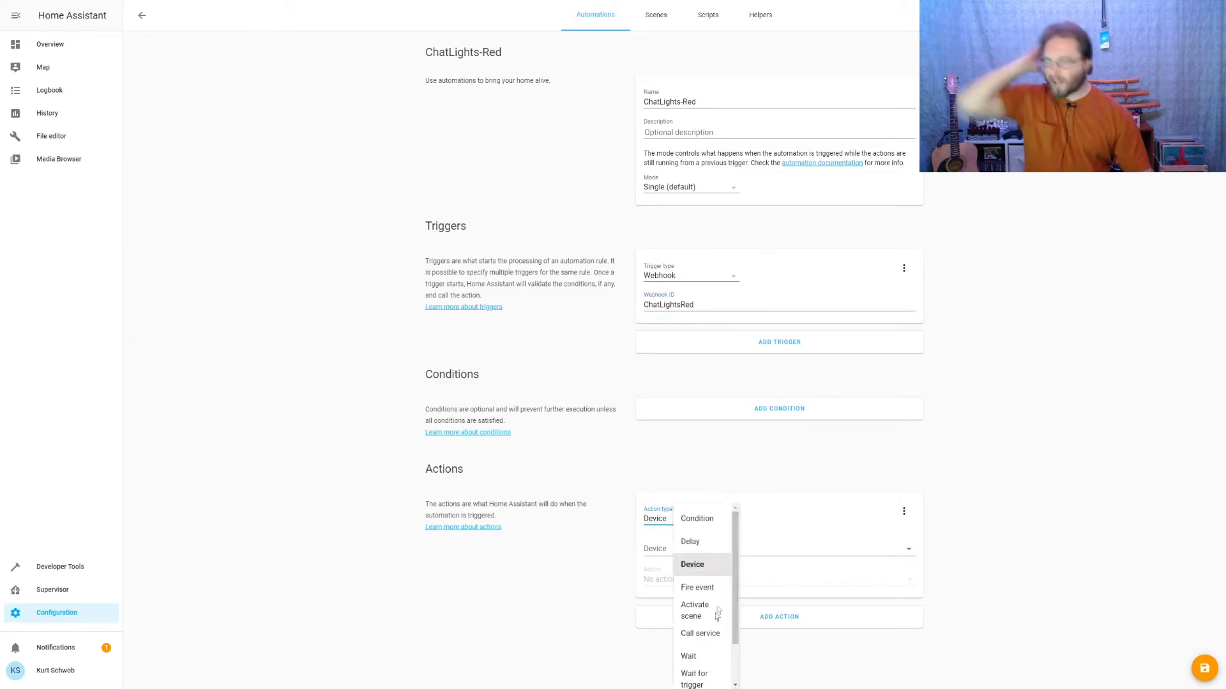
{"action": "left_click", "coordinate": [700, 636]}
{"action": "left_click", "coordinate": [682, 550]}
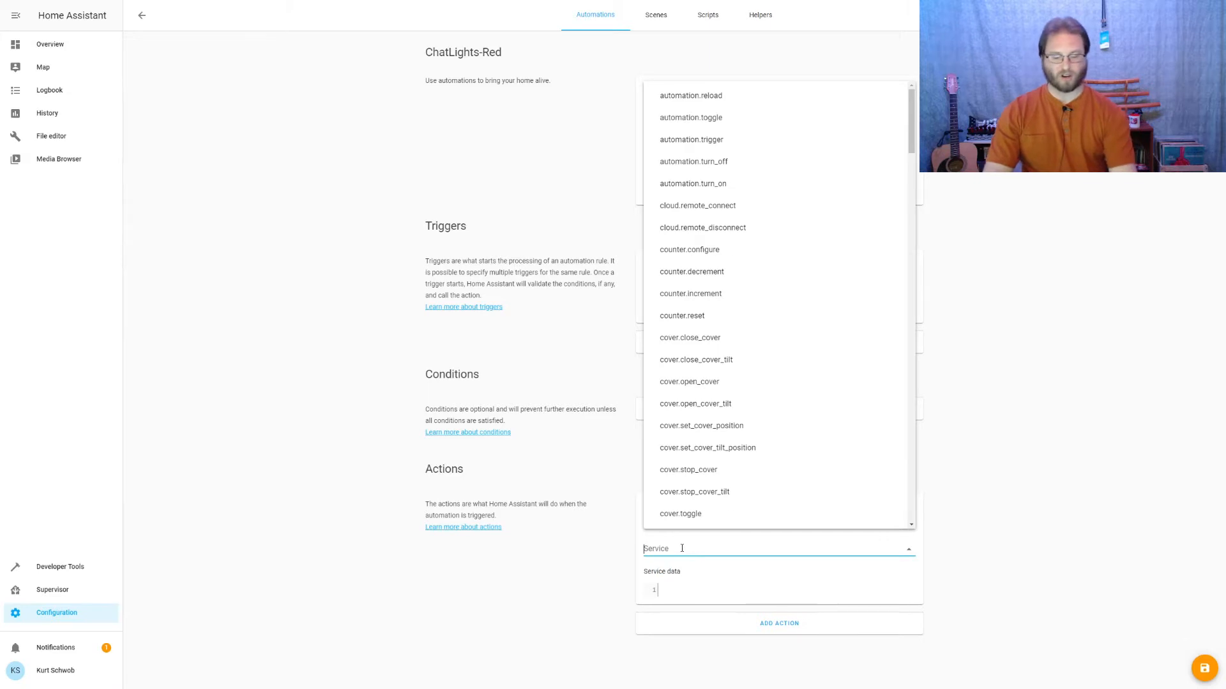
{"action": "type", "text": "light"}
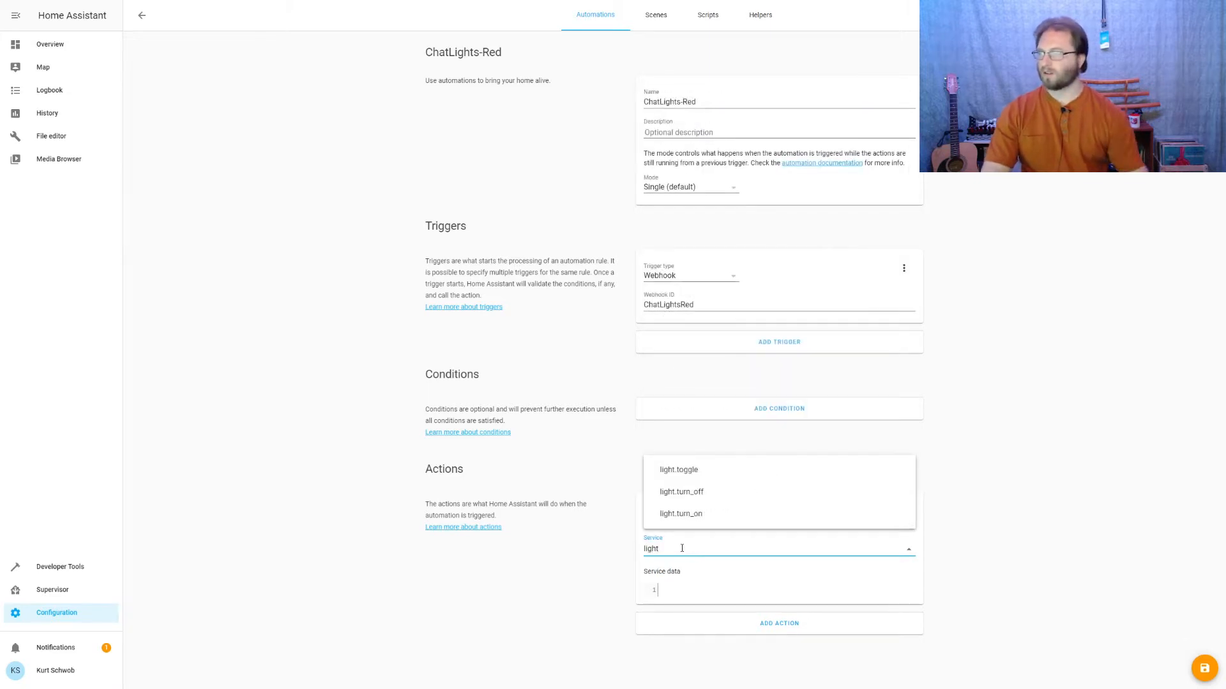
{"action": "left_click", "coordinate": [701, 515]}
{"action": "left_click", "coordinate": [672, 581]}
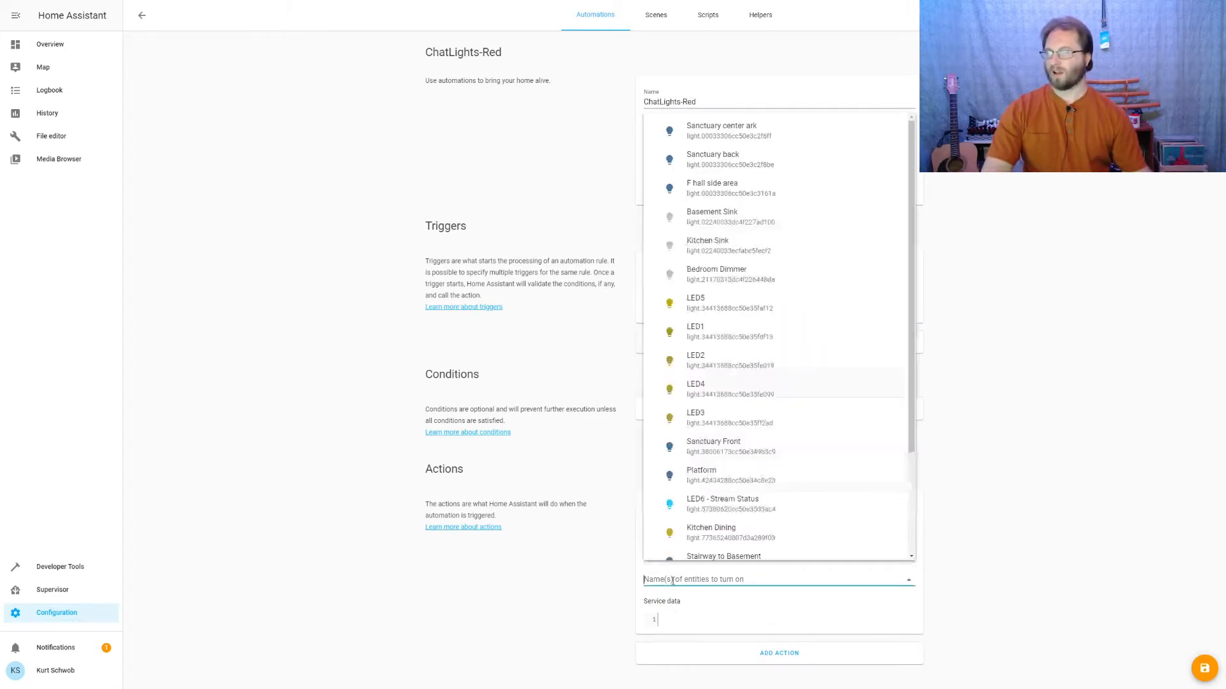
{"action": "left_click", "coordinate": [748, 339]}
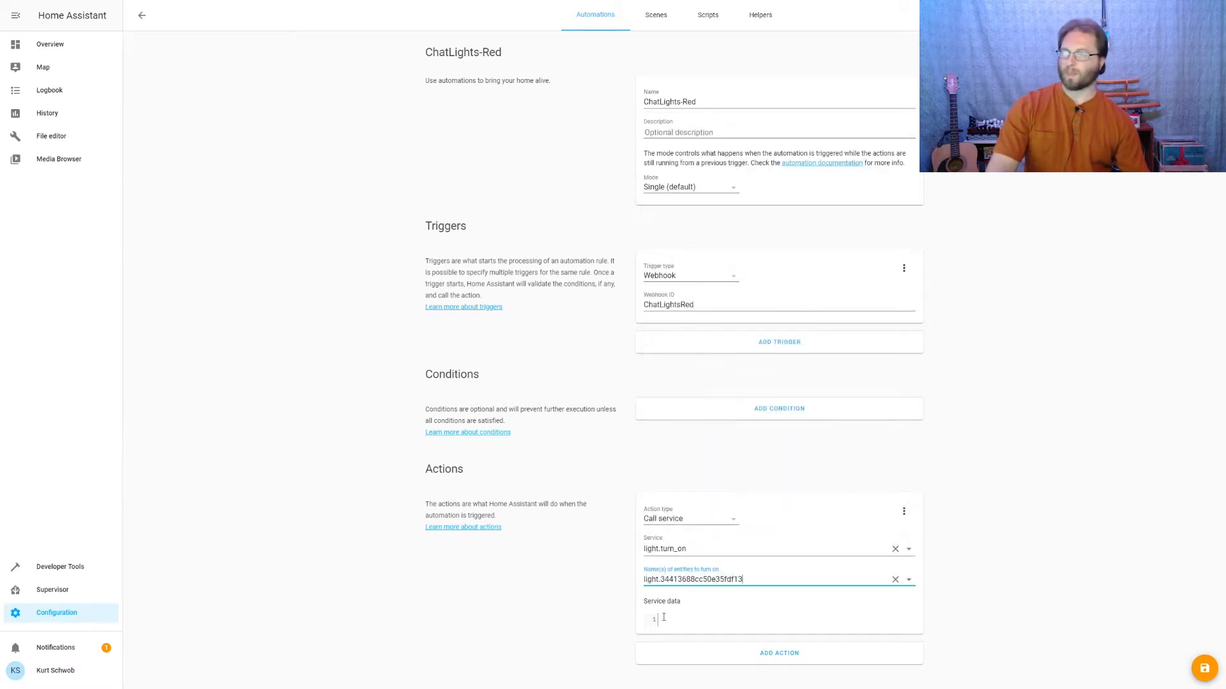
Copy LED1's entity ID from the action and paste it into a blank Notepad++ document, followed by a comma.
{"action": "triple_click", "coordinate": [772, 579]}
{"action": "key", "text": "ctrl+c"}
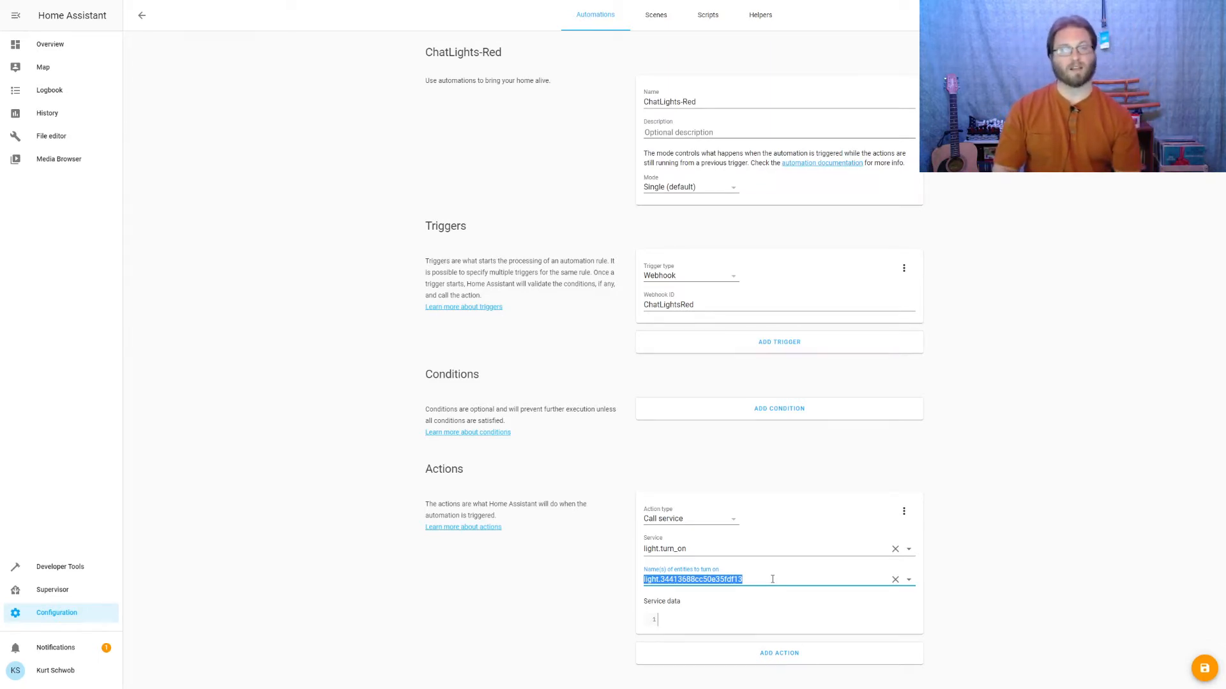
{"action": "left_click", "coordinate": [759, 577]}
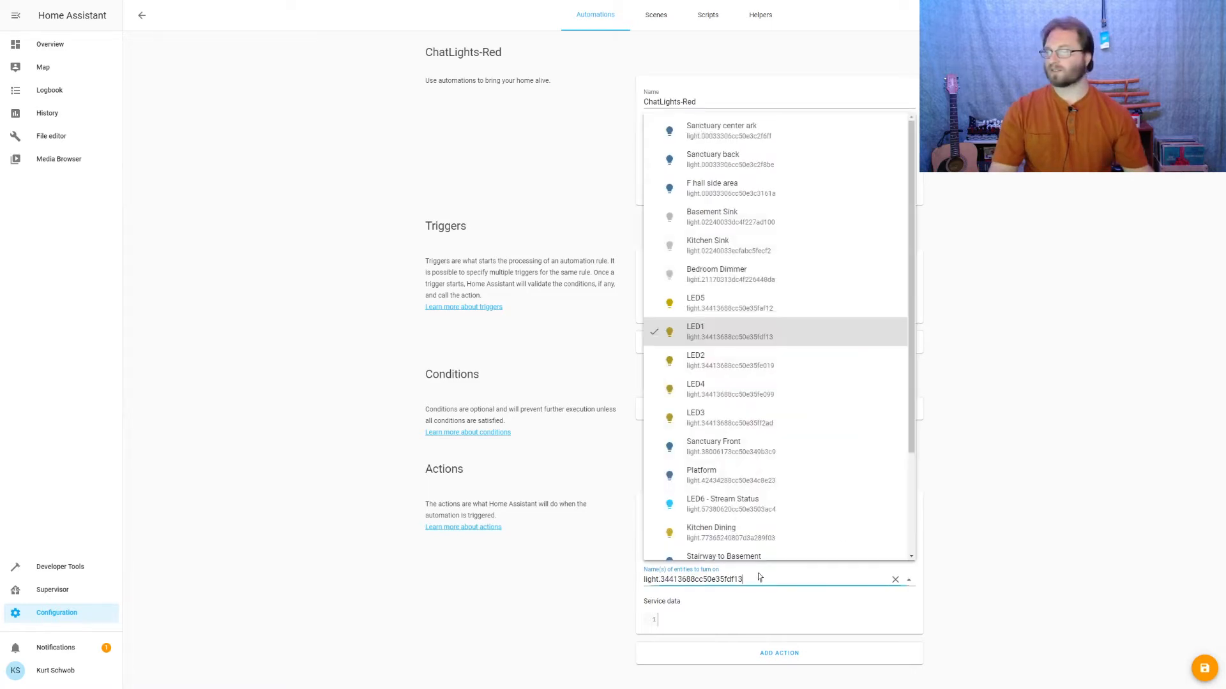
{"action": "key", "text": "alt+Tab"}
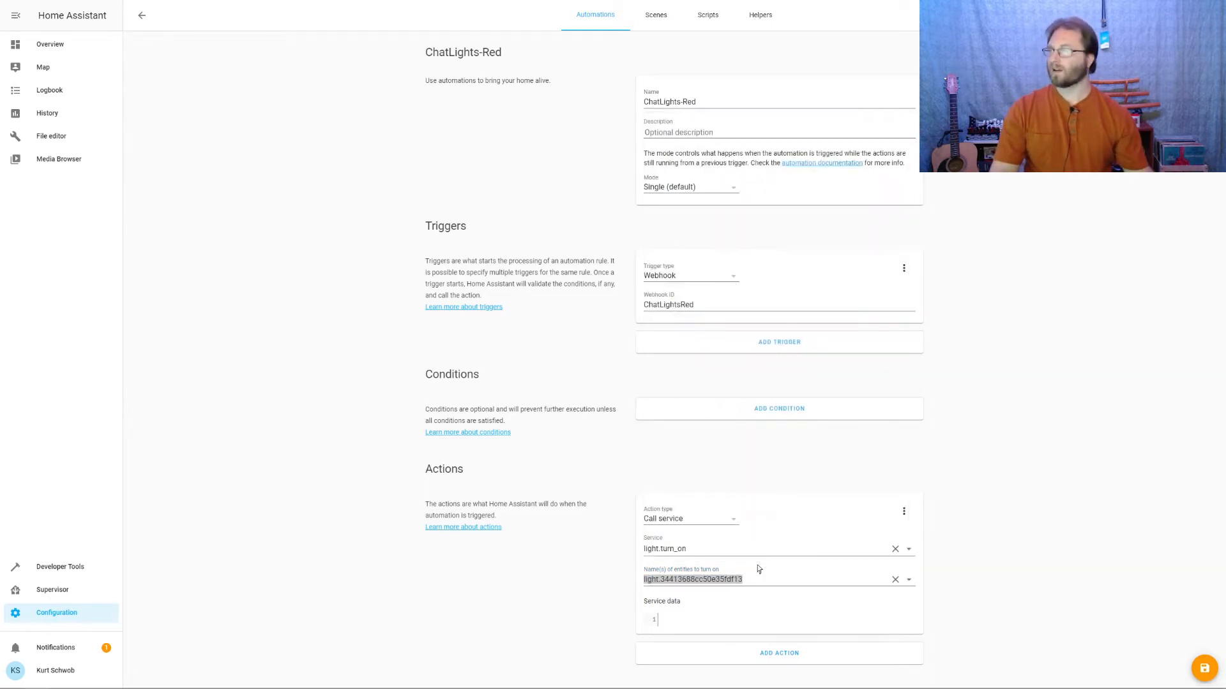
{"action": "key", "text": "ctrl+v"}
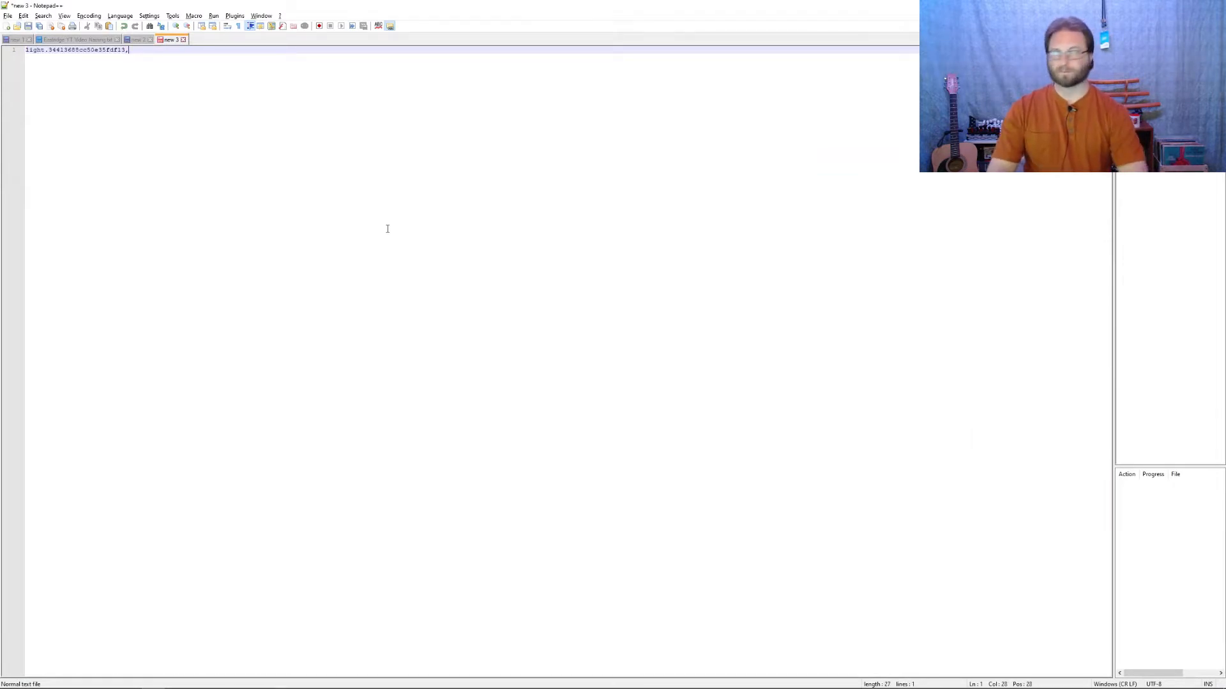
Choose LED2 as the action's entity in Home Assistant and append its ID and a comma to the Notepad++ list.
{"action": "key", "text": "alt+Tab"}
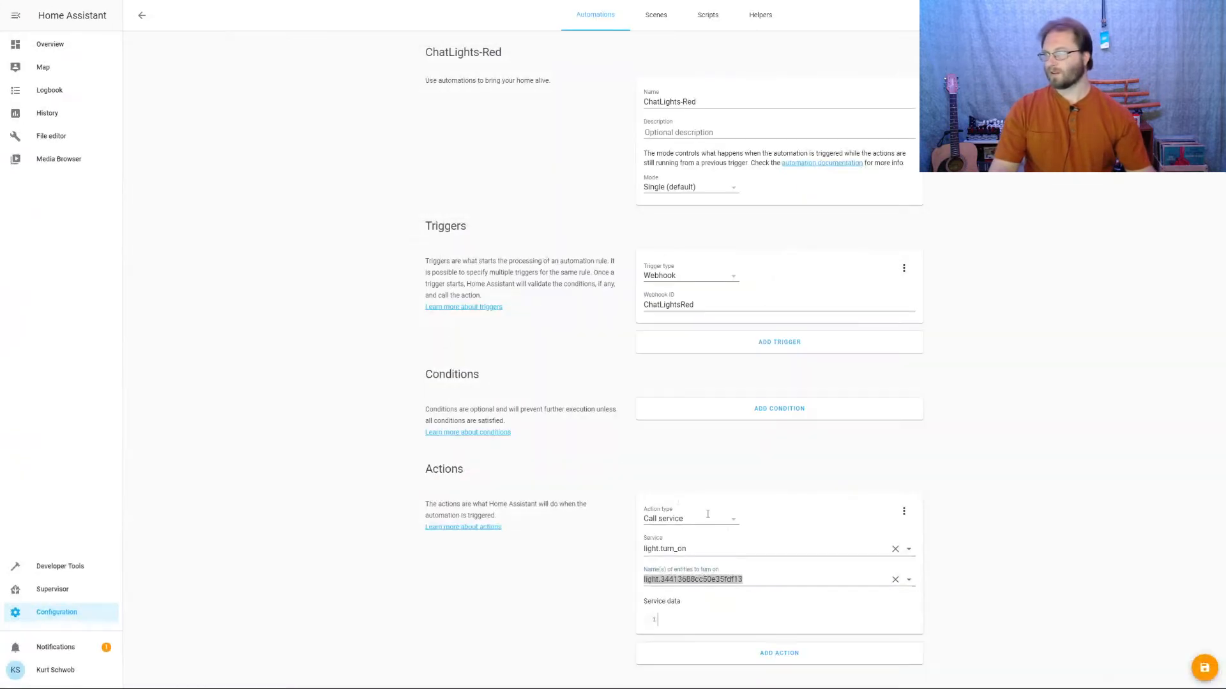
{"action": "left_click", "coordinate": [763, 578]}
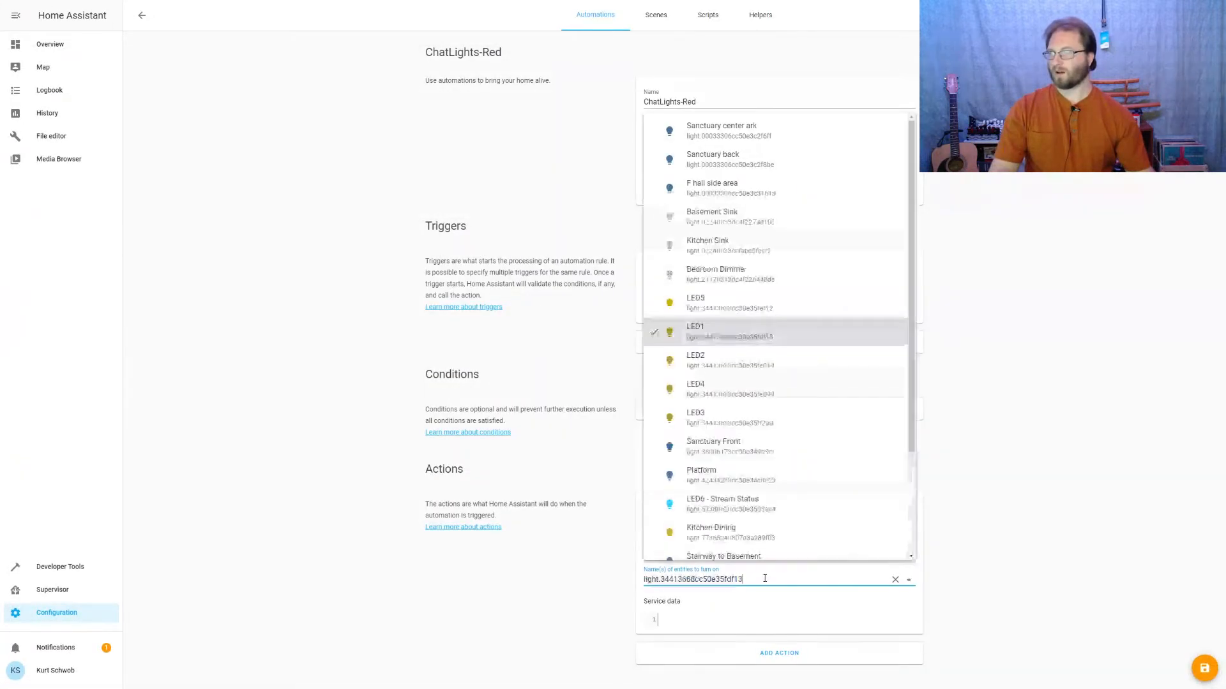
{"action": "left_click", "coordinate": [731, 363]}
{"action": "key", "text": "ctrl+c"}
{"action": "key", "text": "alt+Tab"}
{"action": "key", "text": "ctrl+v"}
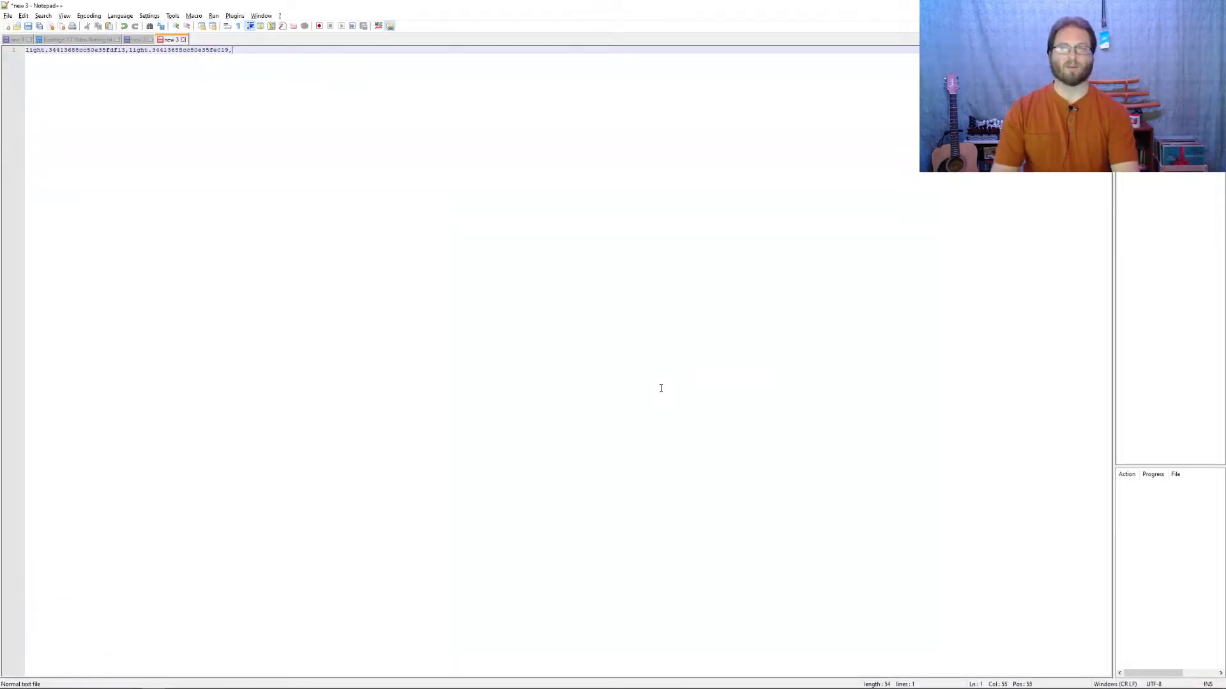
Choose LED3 as the action's entity in Home Assistant and append its ID and a comma to the Notepad++ list.
{"action": "key", "text": "alt+Tab"}
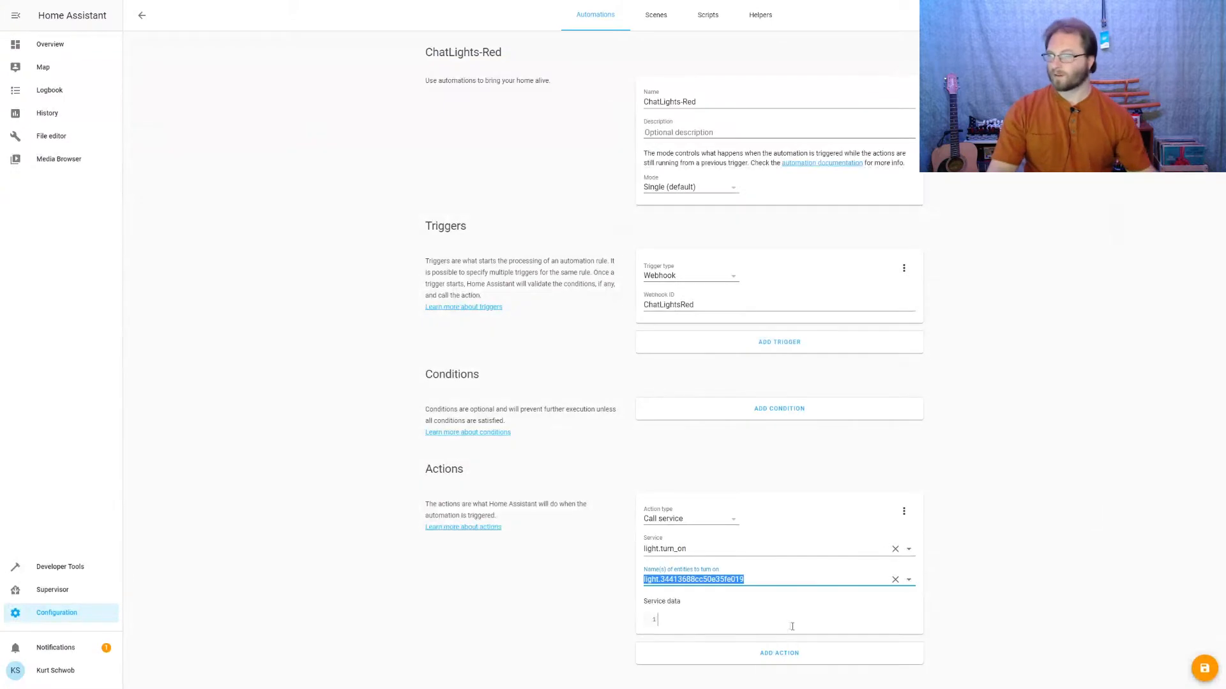
{"action": "left_click", "coordinate": [779, 579]}
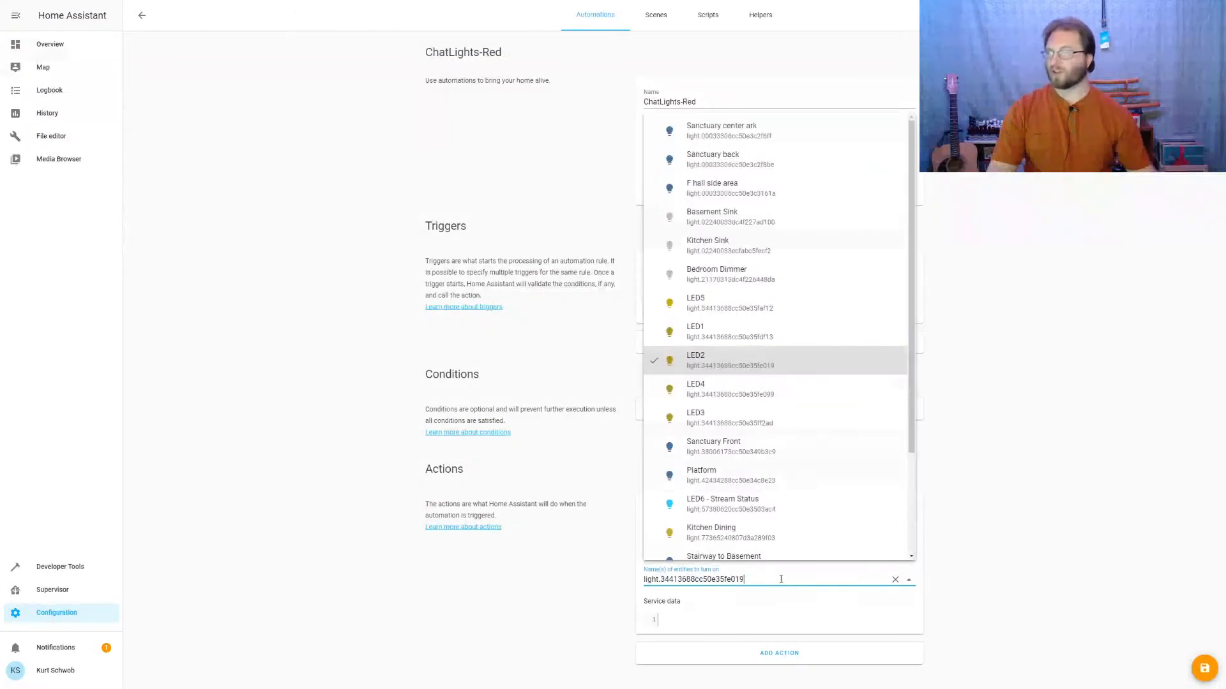
{"action": "left_click", "coordinate": [735, 413]}
{"action": "key", "text": "ctrl+a"}
{"action": "key", "text": "ctrl+c"}
{"action": "key", "text": "alt+Tab"}
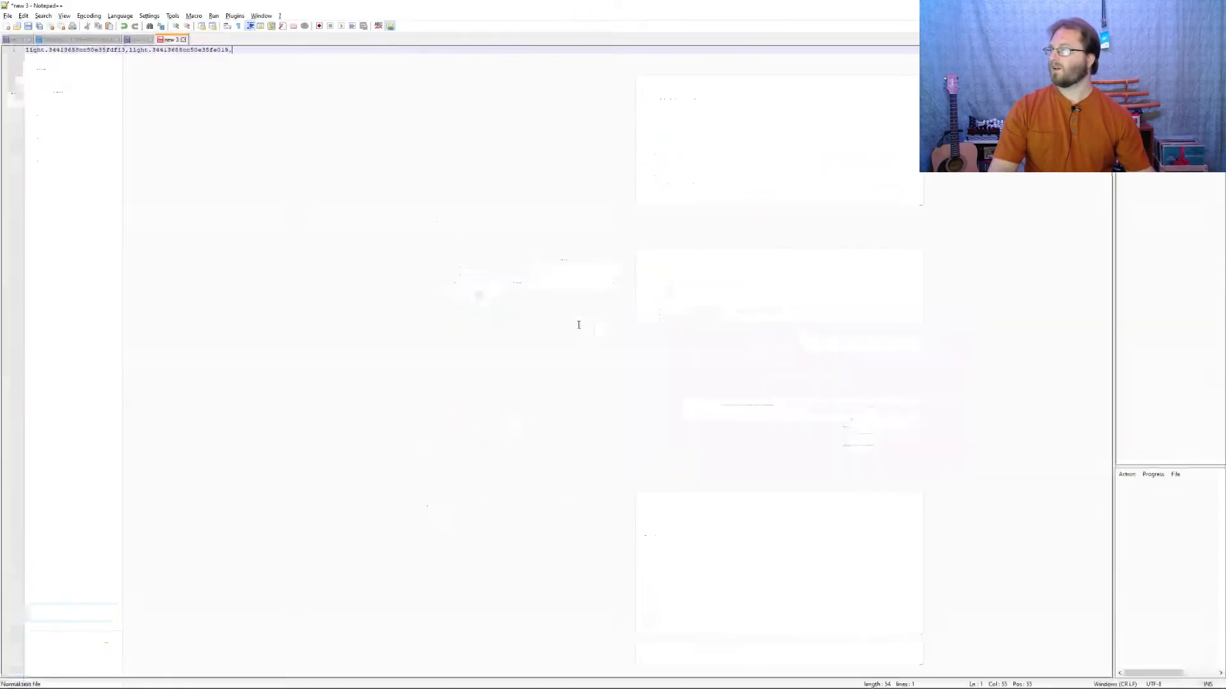
{"action": "key", "text": "ctrl+v"}
{"action": "type", "text": ","}
Choose LED4 as the action's entity in Home Assistant and append its ID to the end of the Notepad++ list.
{"action": "key", "text": "alt+Tab"}
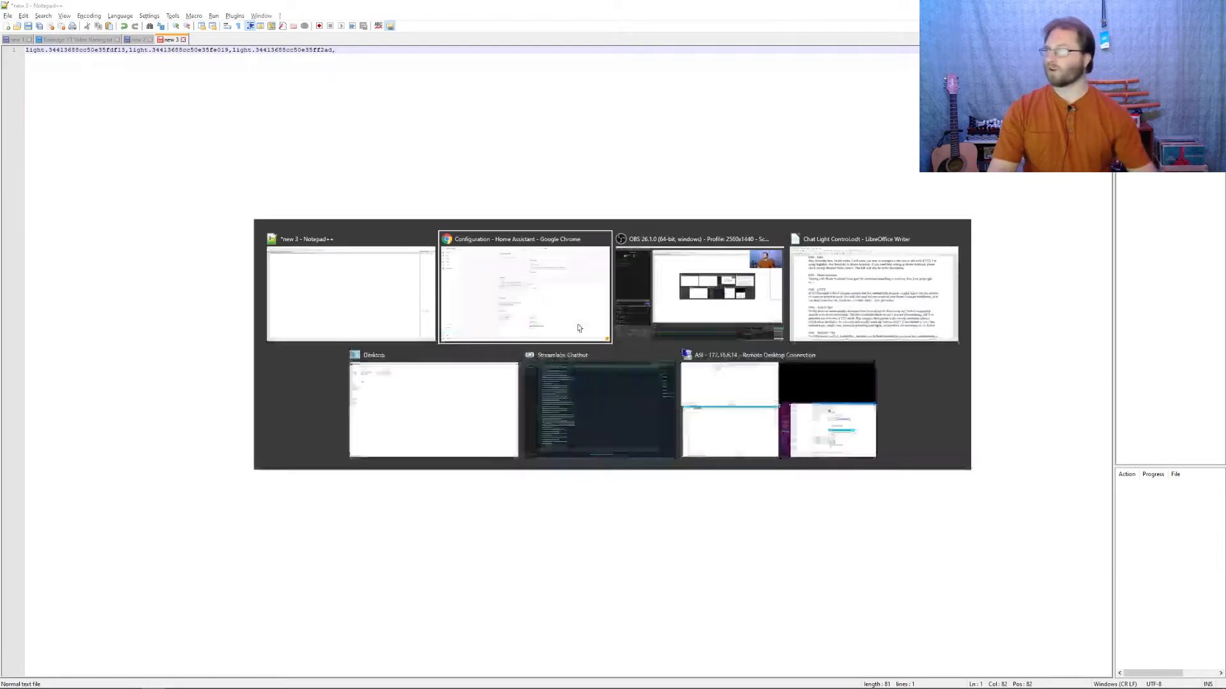
{"action": "left_click", "coordinate": [762, 578]}
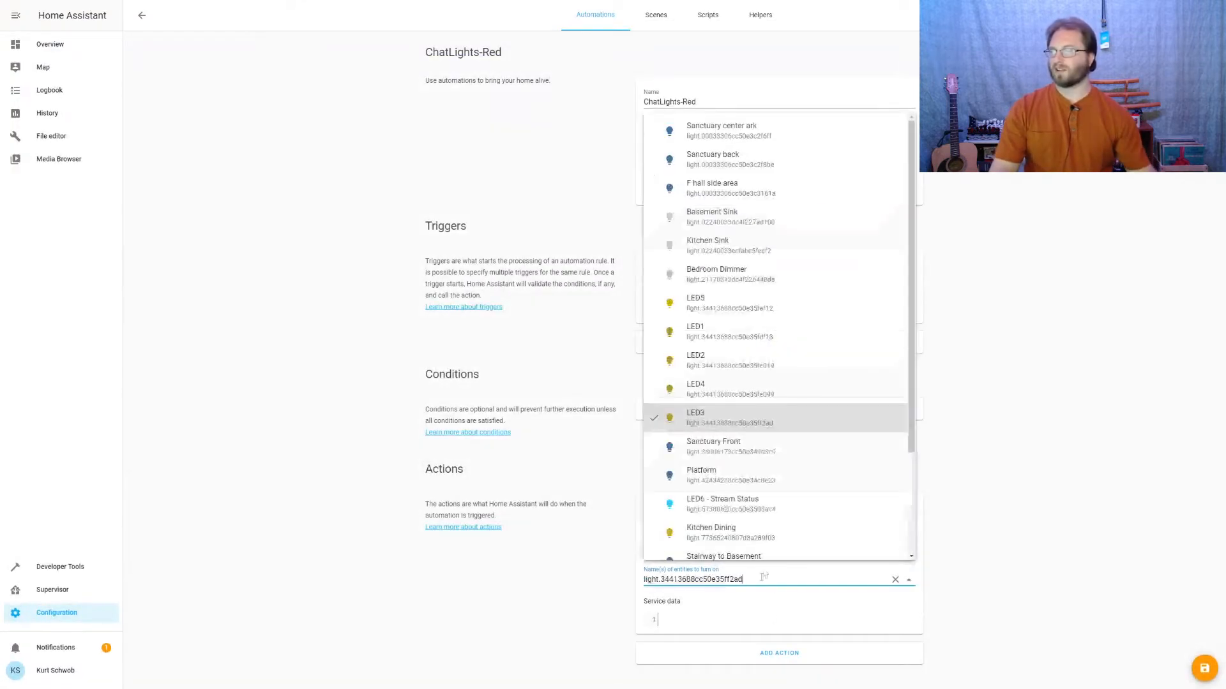
{"action": "left_click", "coordinate": [750, 398]}
{"action": "key", "text": "ctrl+a"}
{"action": "key", "text": "ctrl+c"}
{"action": "key", "text": "alt+Tab"}
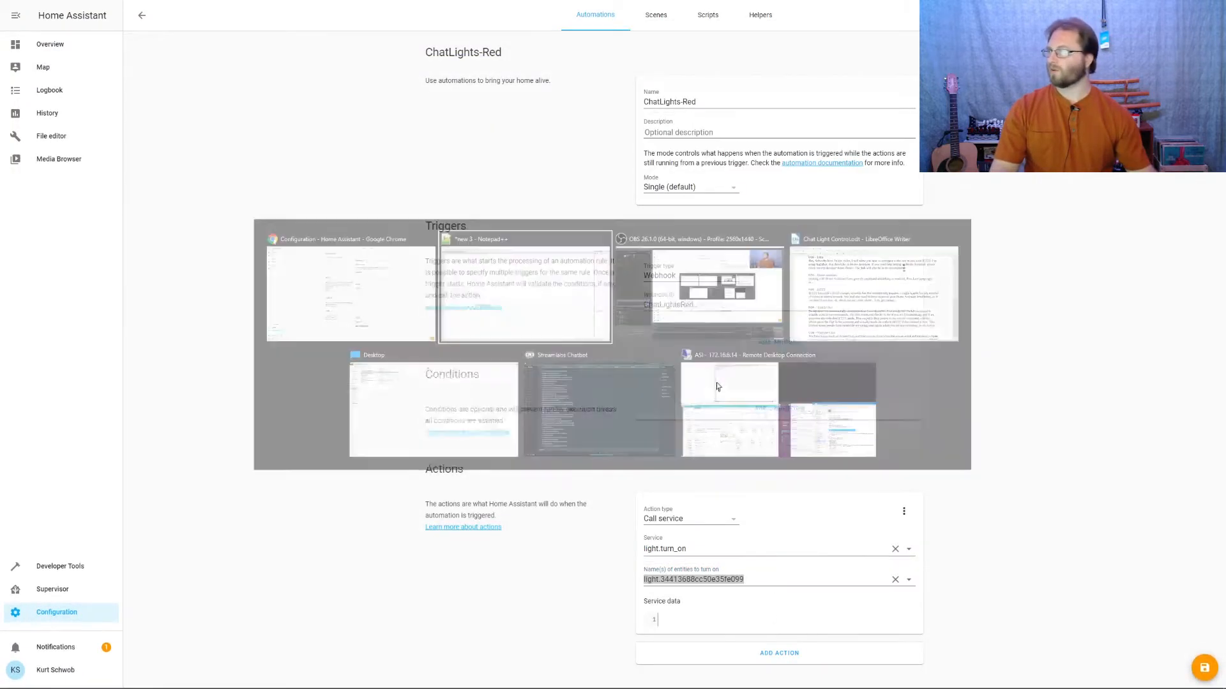
{"action": "key", "text": "ctrl+v"}
Copy the whole comma-separated ID list from Notepad++ and use it as the action's entities to turn on in Home Assistant.
{"action": "key", "text": "ctrl+a"}
{"action": "key", "text": "ctrl+c"}
{"action": "key", "text": "alt+Tab"}
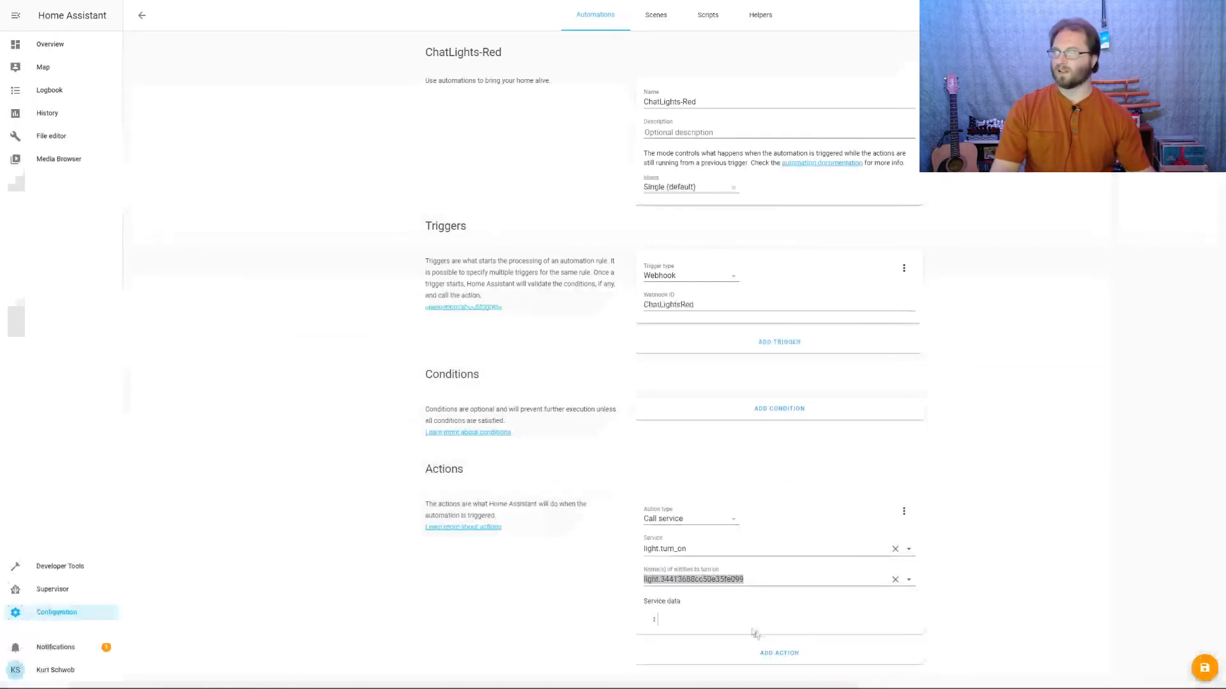
{"action": "key", "text": "ctrl+v"}
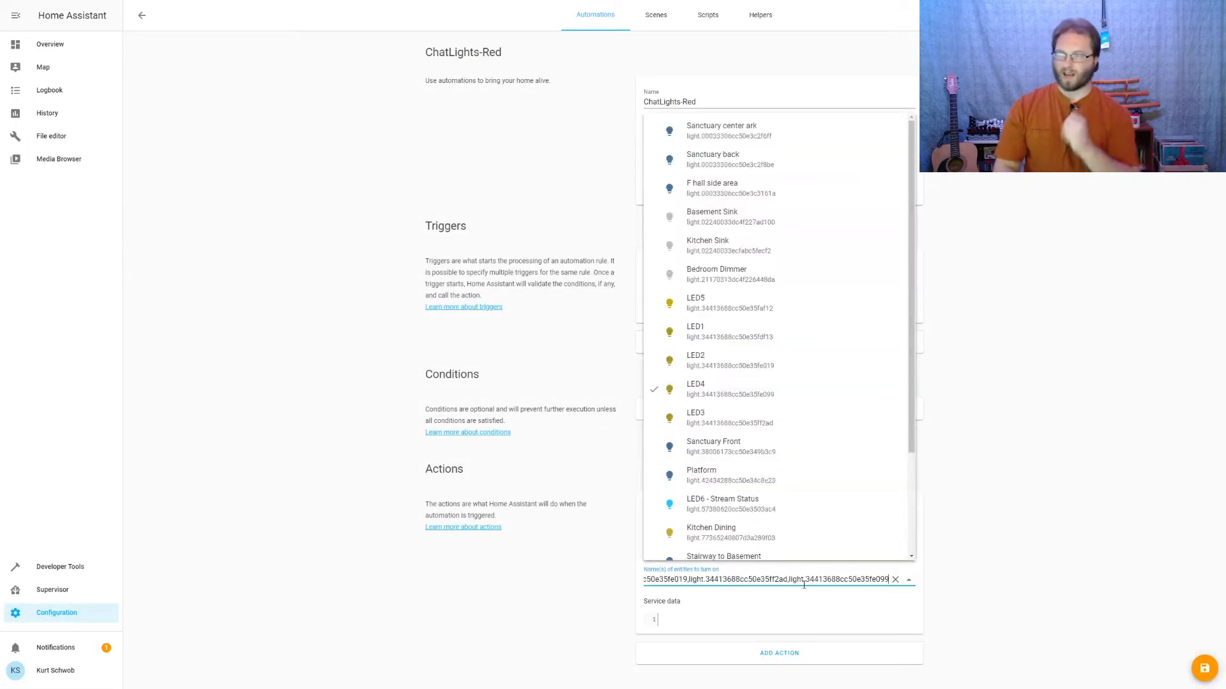
{"action": "left_click", "coordinate": [948, 585]}
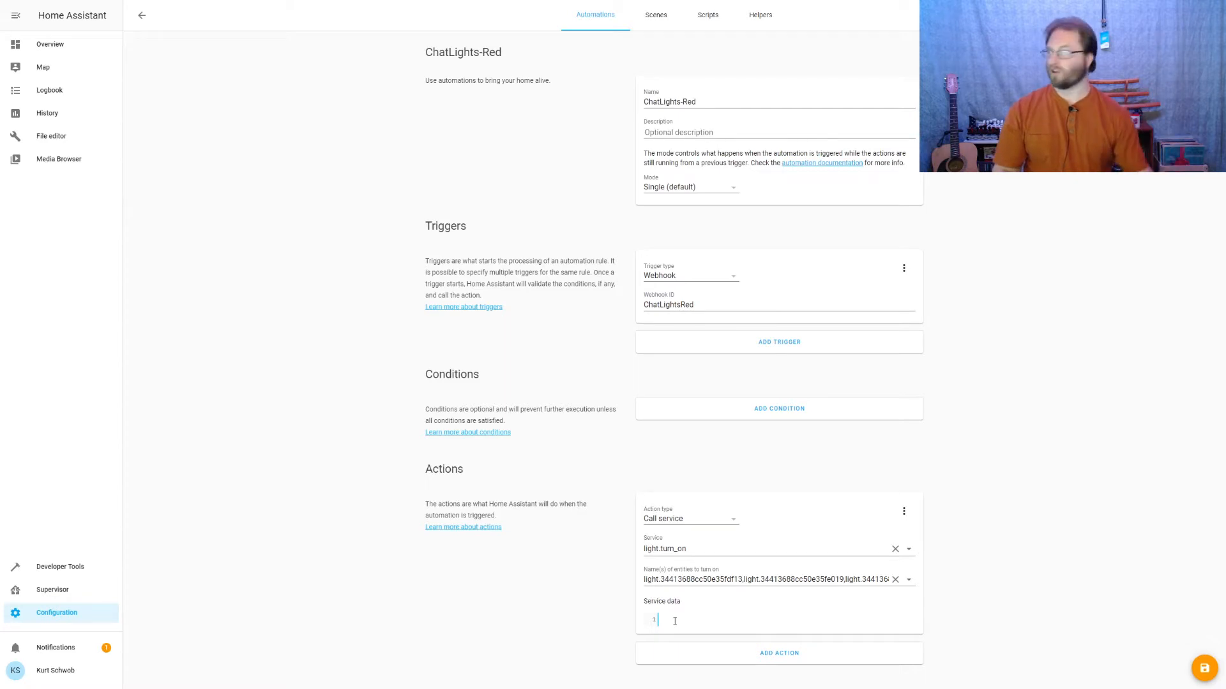
Look up the state attributes of the LED1 light entity in the developer tools.
{"action": "left_click", "coordinate": [56, 573]}
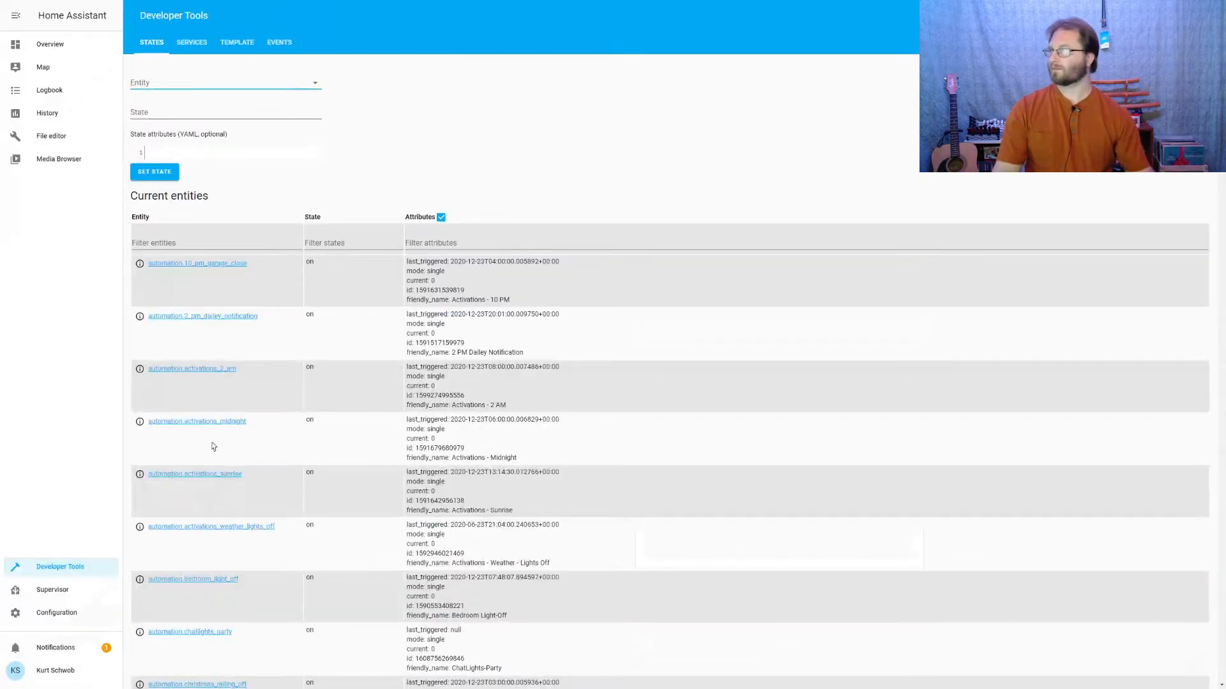
{"action": "left_click", "coordinate": [178, 81]}
{"action": "type", "text": "ligh"}
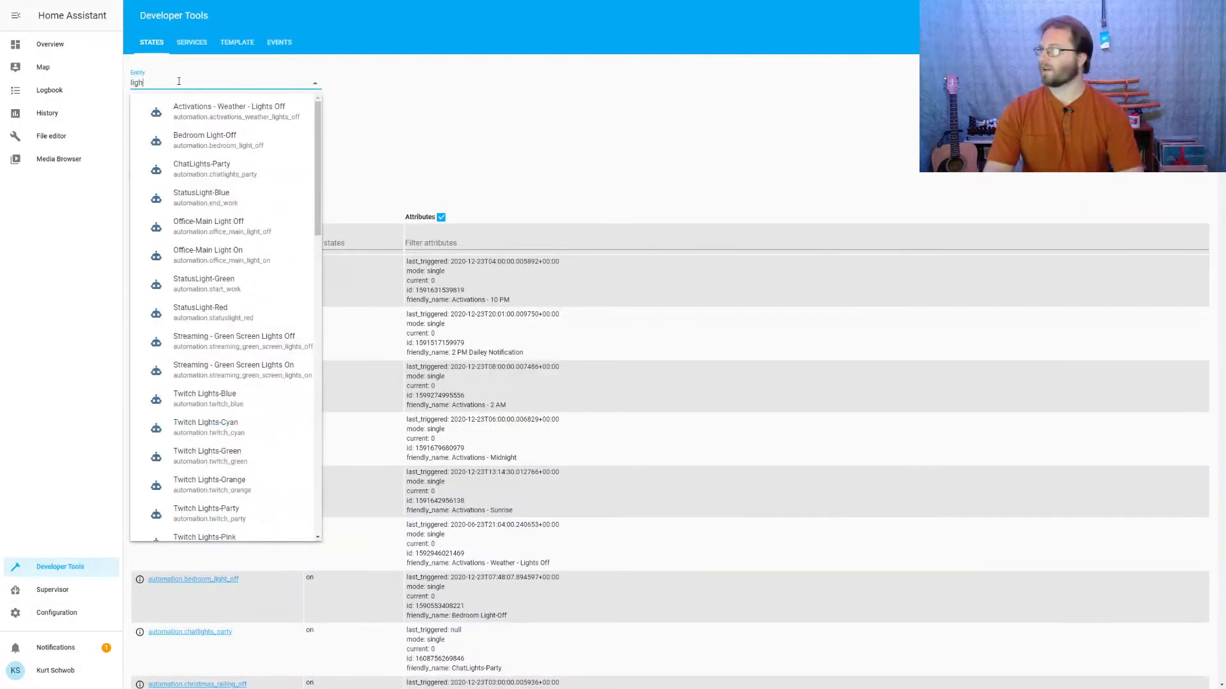
{"action": "scroll", "coordinate": [206, 440], "scroll_direction": "down", "scroll_amount": 5}
{"action": "scroll", "coordinate": [172, 447], "scroll_direction": "down", "scroll_amount": 5}
{"action": "left_click", "coordinate": [167, 289]}
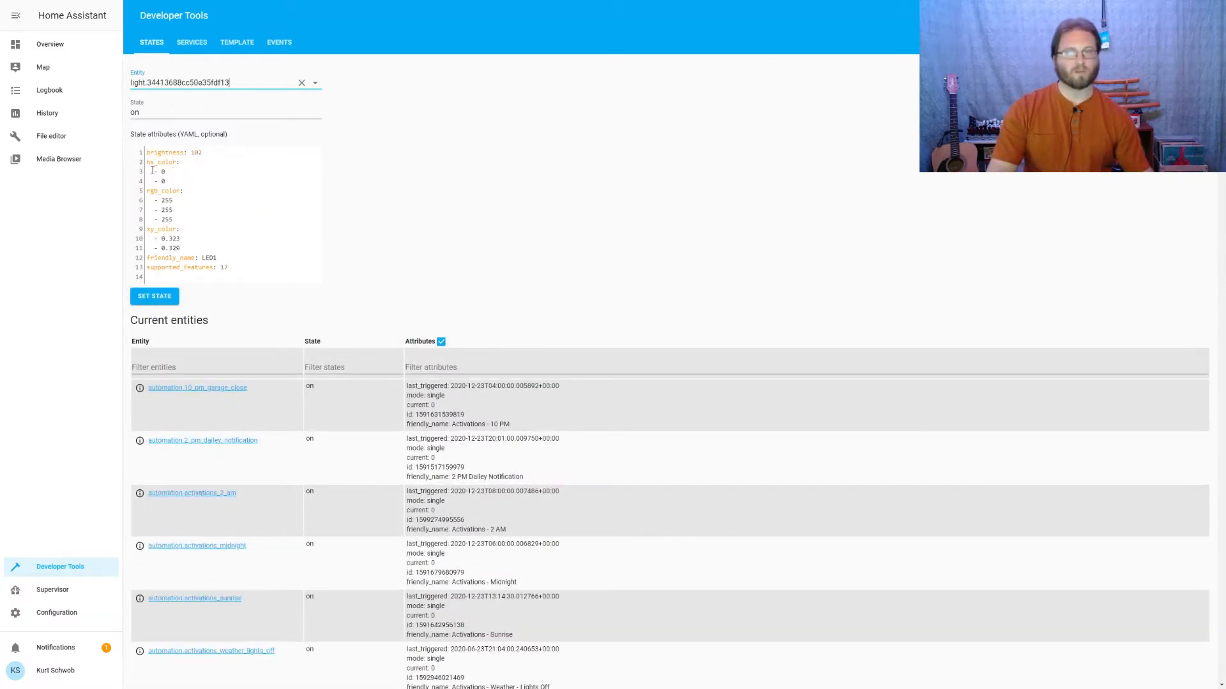
Copy LED1's brightness attribute from the developer tools into the ChatLights-Red action's service data and set it to 255.
{"action": "left_click_drag", "start_coordinate": [227, 151], "coordinate": [144, 152]}
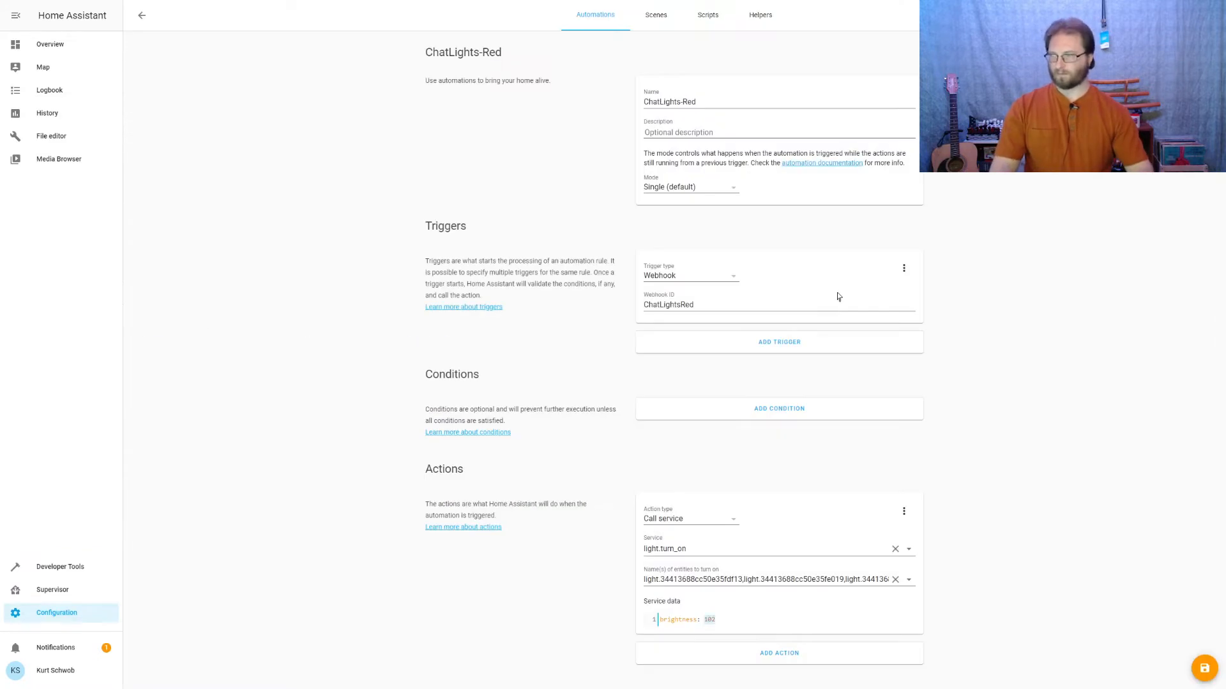
{"action": "type", "text": "255"}
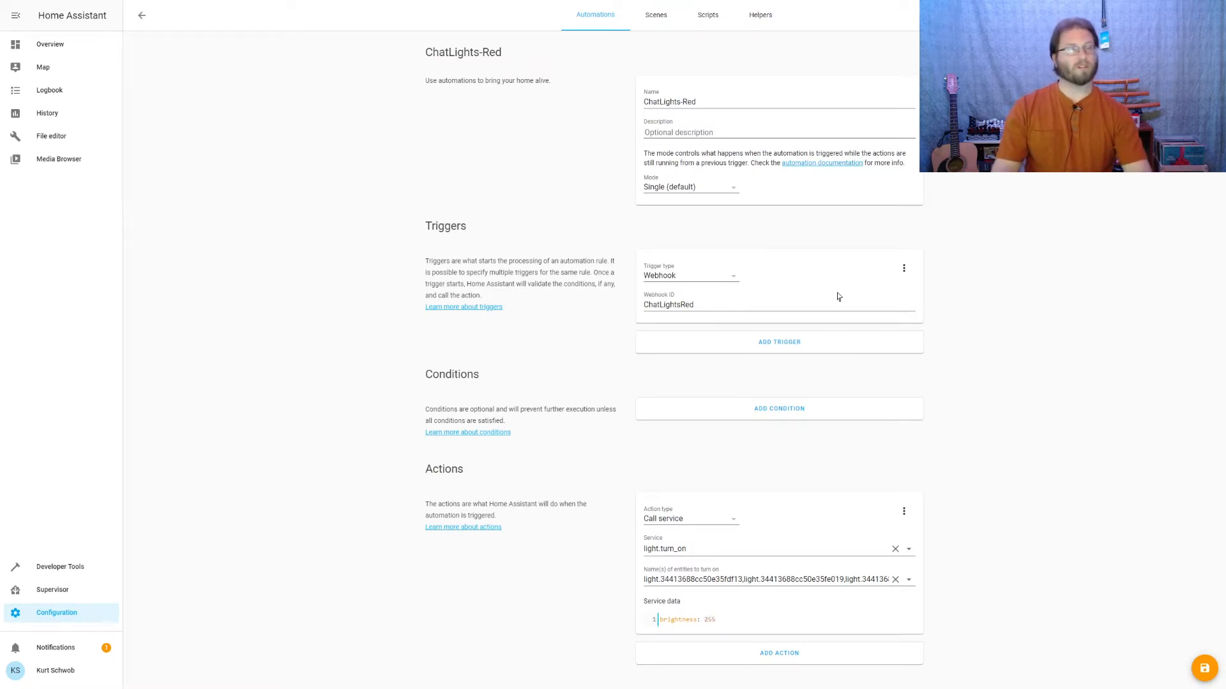
{"action": "key", "text": "Return"}
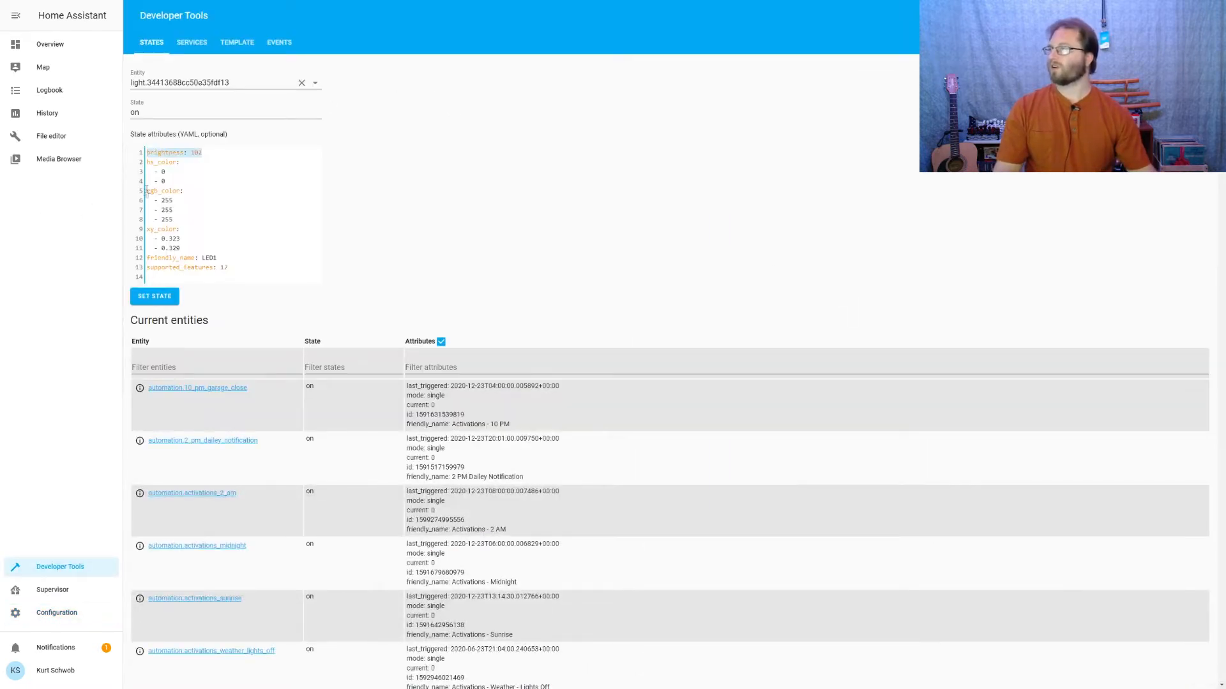
Copy LED1's rgb_color attribute block into the ChatLights-Red service data and set its values to 255, 0, 0.
{"action": "left_click_drag", "start_coordinate": [146, 191], "coordinate": [208, 217]}
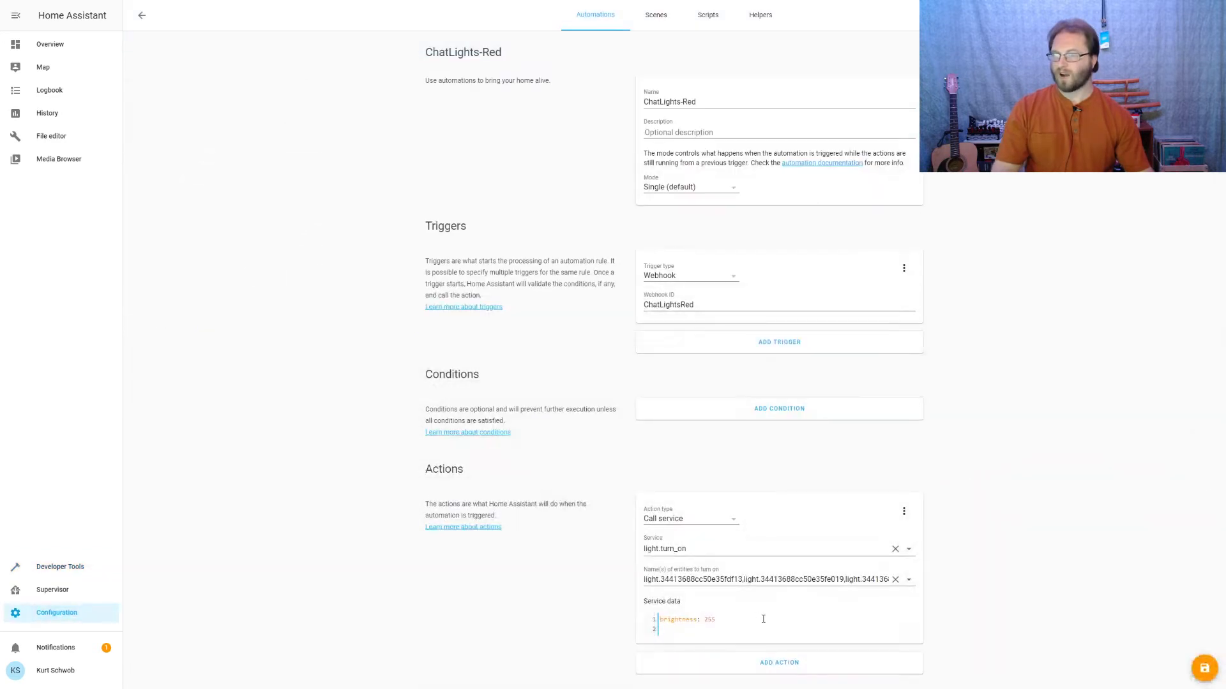
{"action": "key", "text": "ctrl+v"}
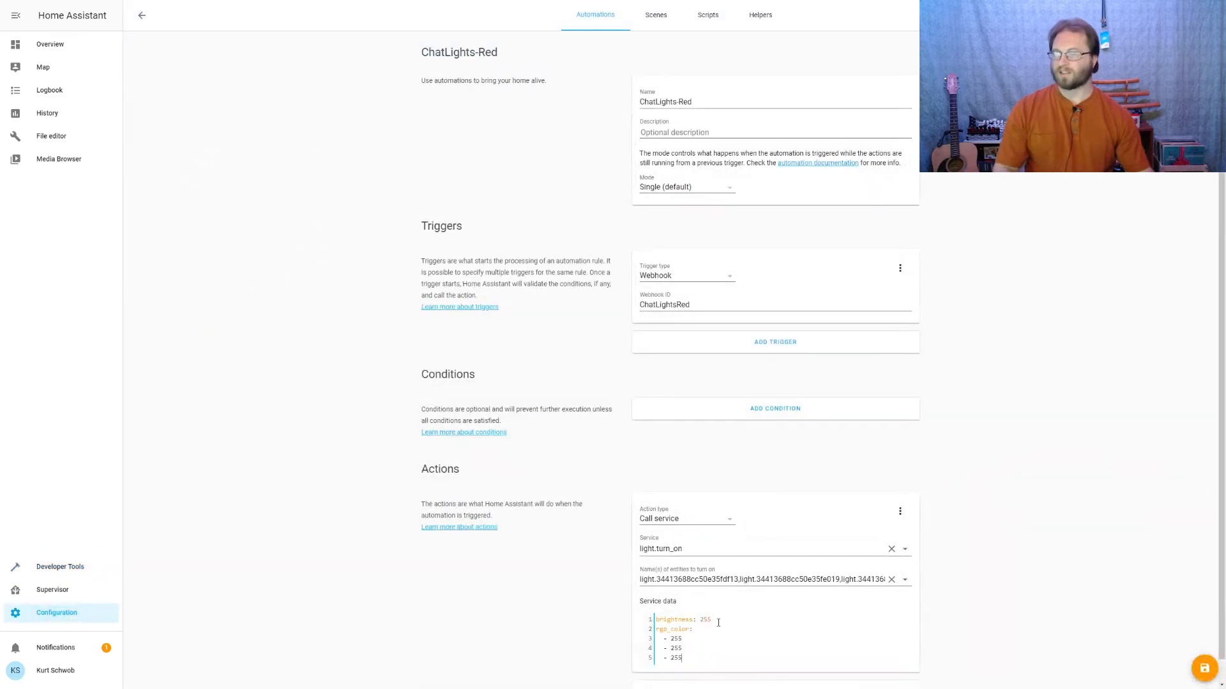
{"action": "double_click", "coordinate": [673, 637]}
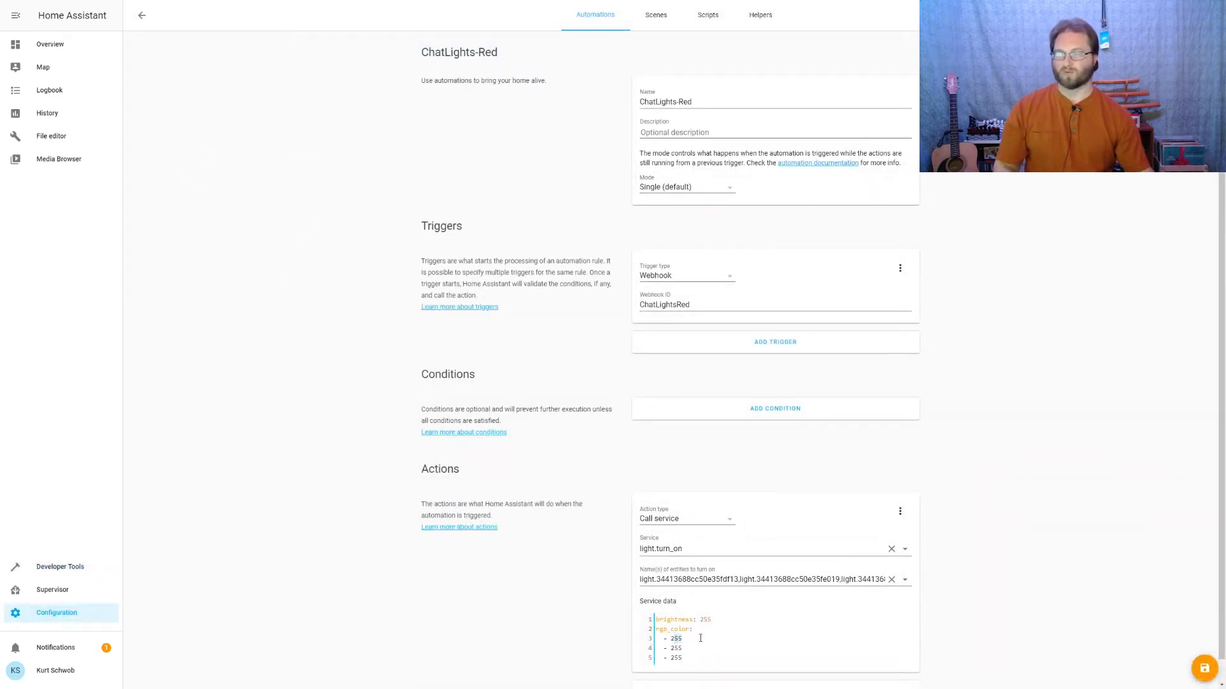
{"action": "left_click", "coordinate": [699, 639]}
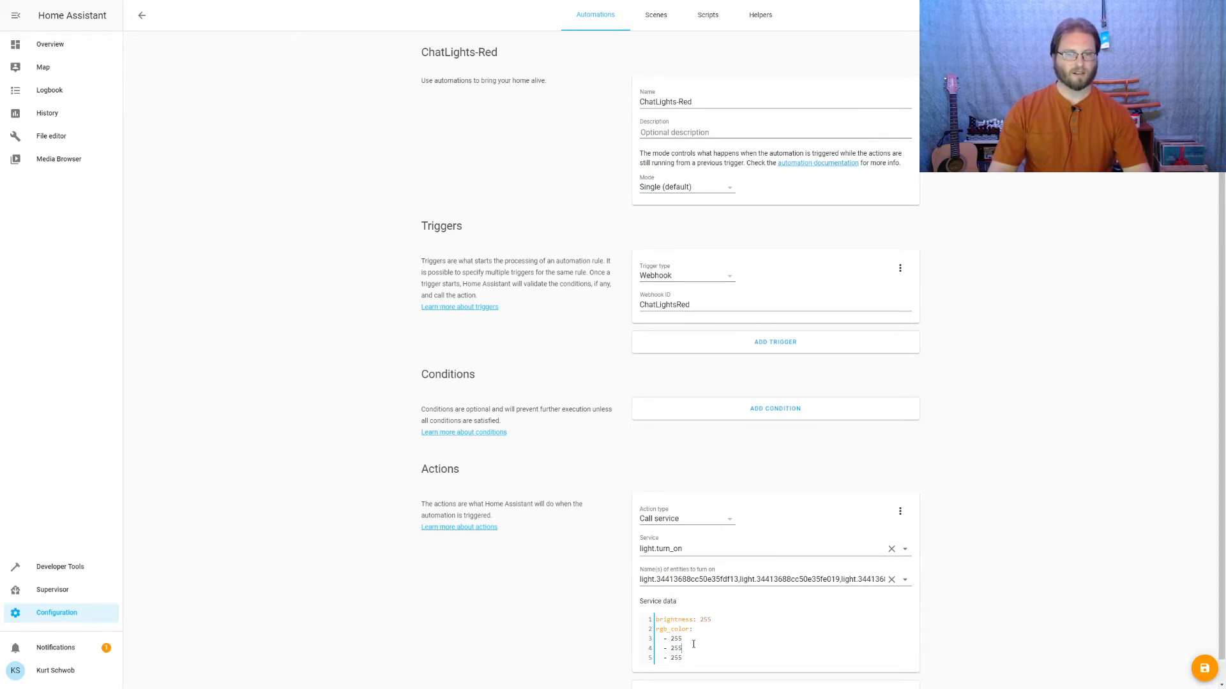
{"action": "key", "text": "shift+Home"}
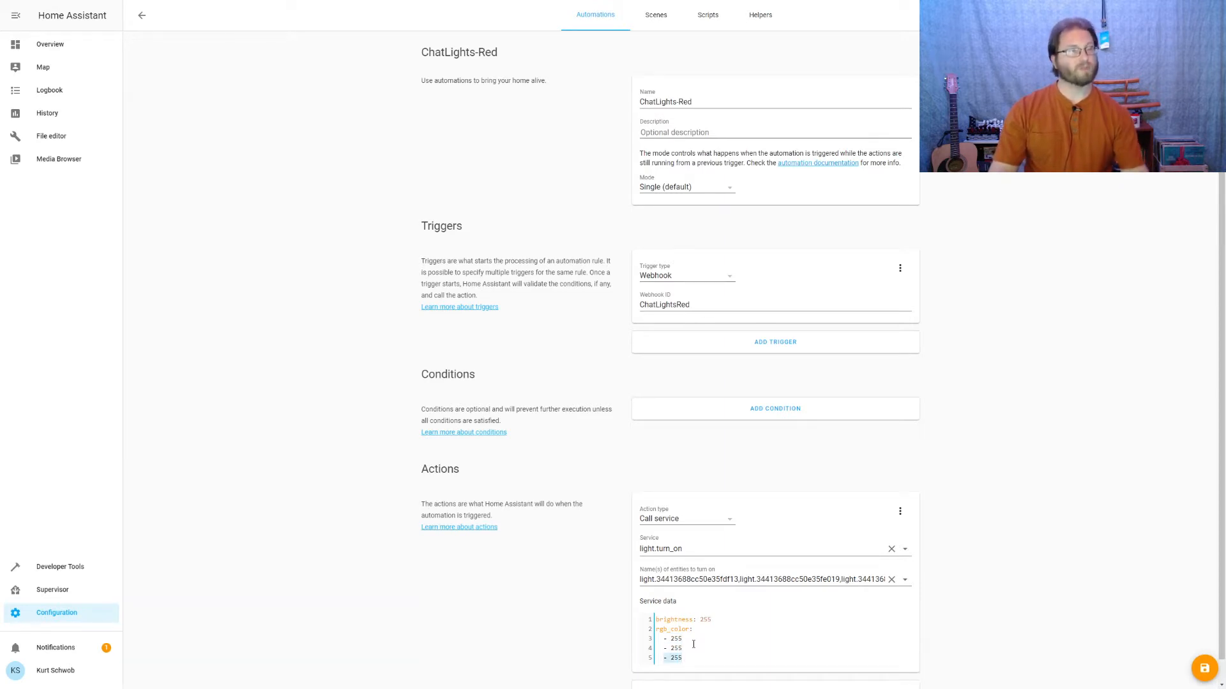
{"action": "key", "text": "Up"}
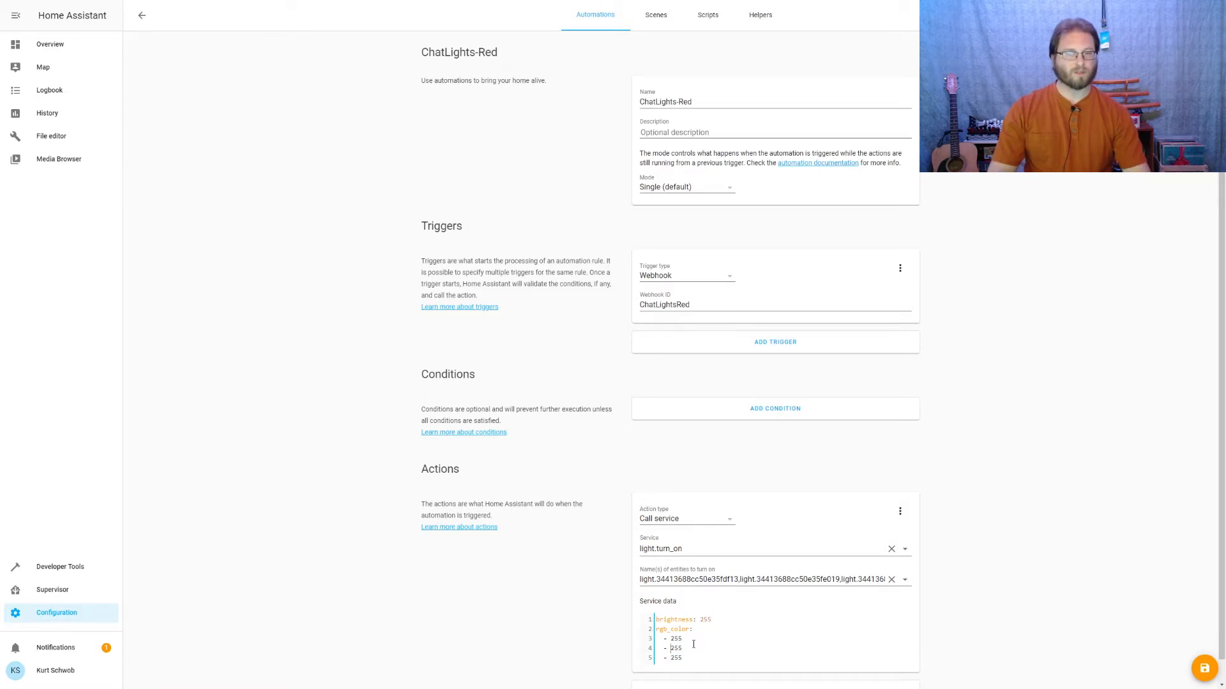
{"action": "key", "text": "shift+End"}
{"action": "type", "text": "0"}
{"action": "key", "text": "Down"}
{"action": "key", "text": "Left"}
{"action": "key", "text": "shift+End"}
{"action": "type", "text": "0"}
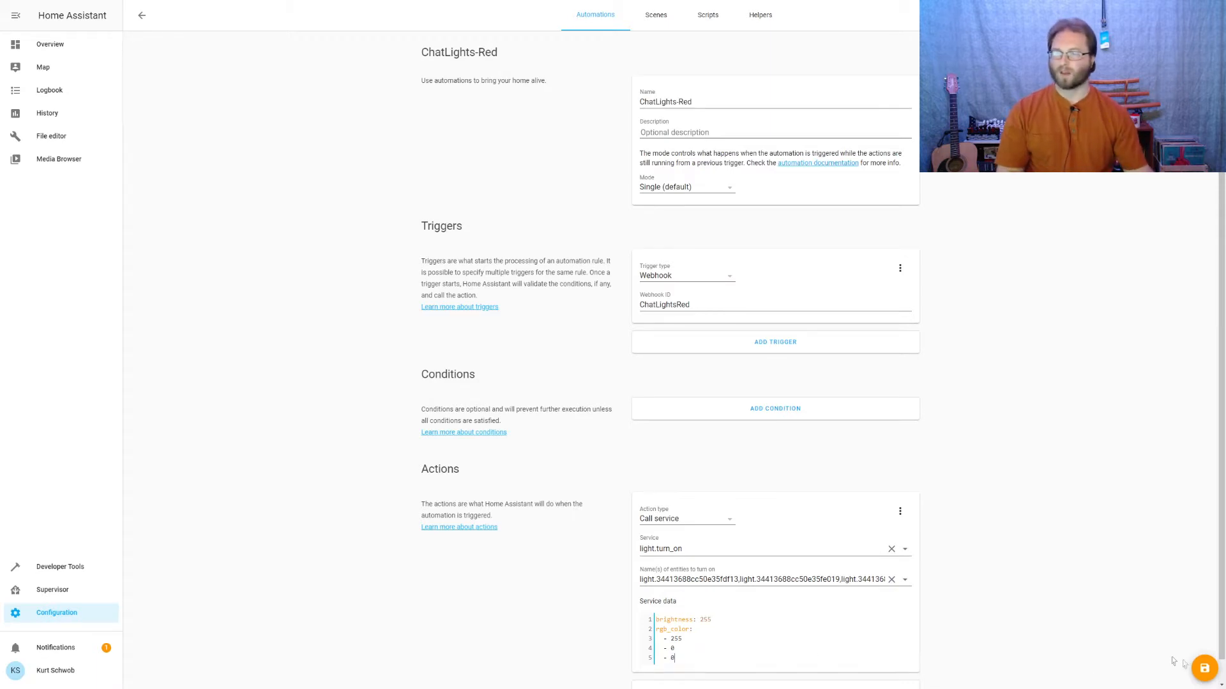
Save the ChatLights-Red automation and execute it.
{"action": "left_click", "coordinate": [1205, 671]}
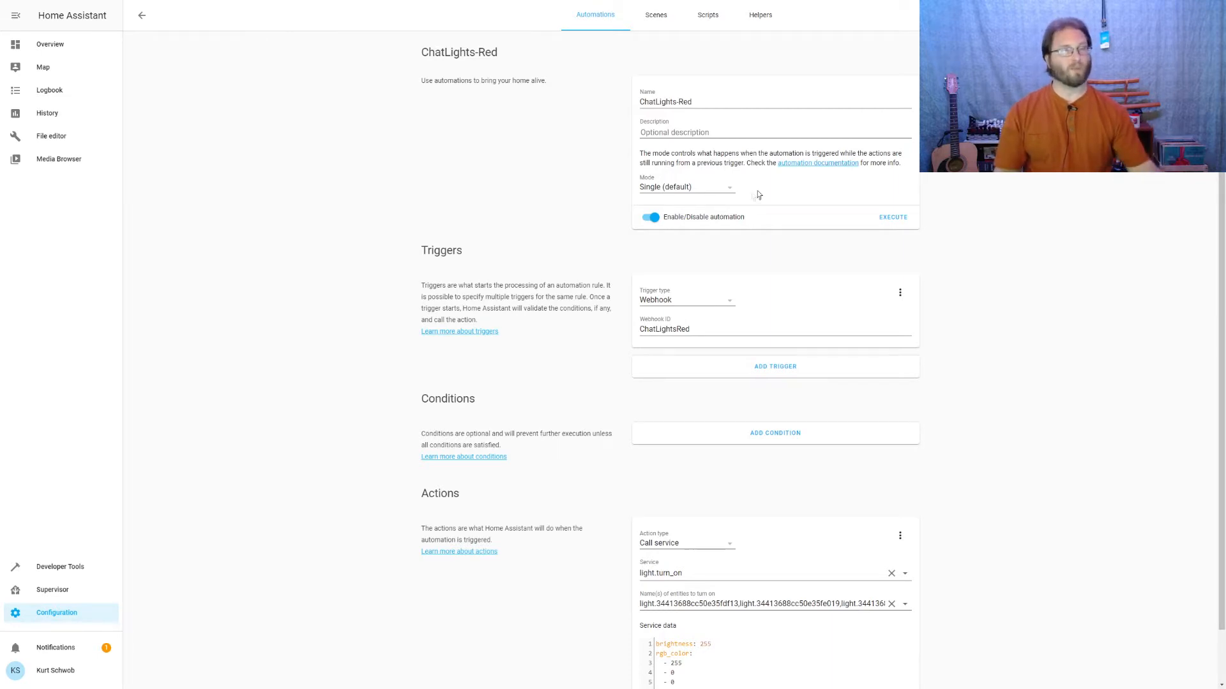
{"action": "left_click", "coordinate": [891, 220]}
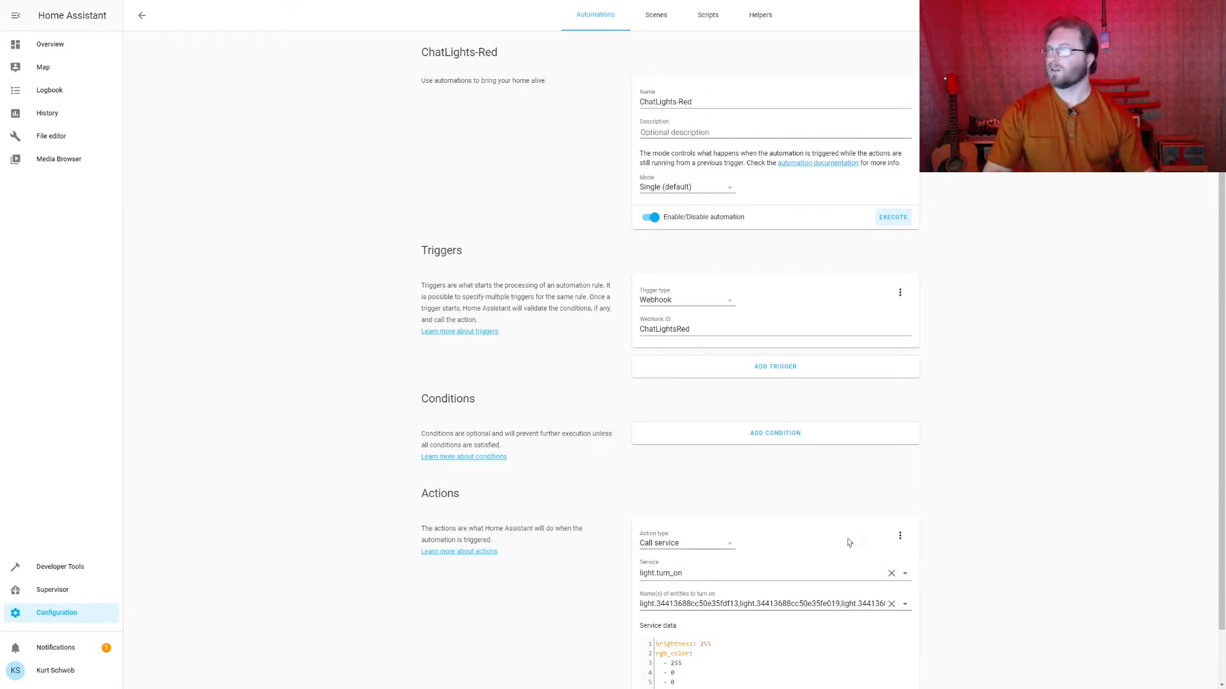
Show the ChatLights-Red action as YAML and copy its entire code.
{"action": "scroll", "coordinate": [946, 545], "scroll_direction": "down", "scroll_amount": 1}
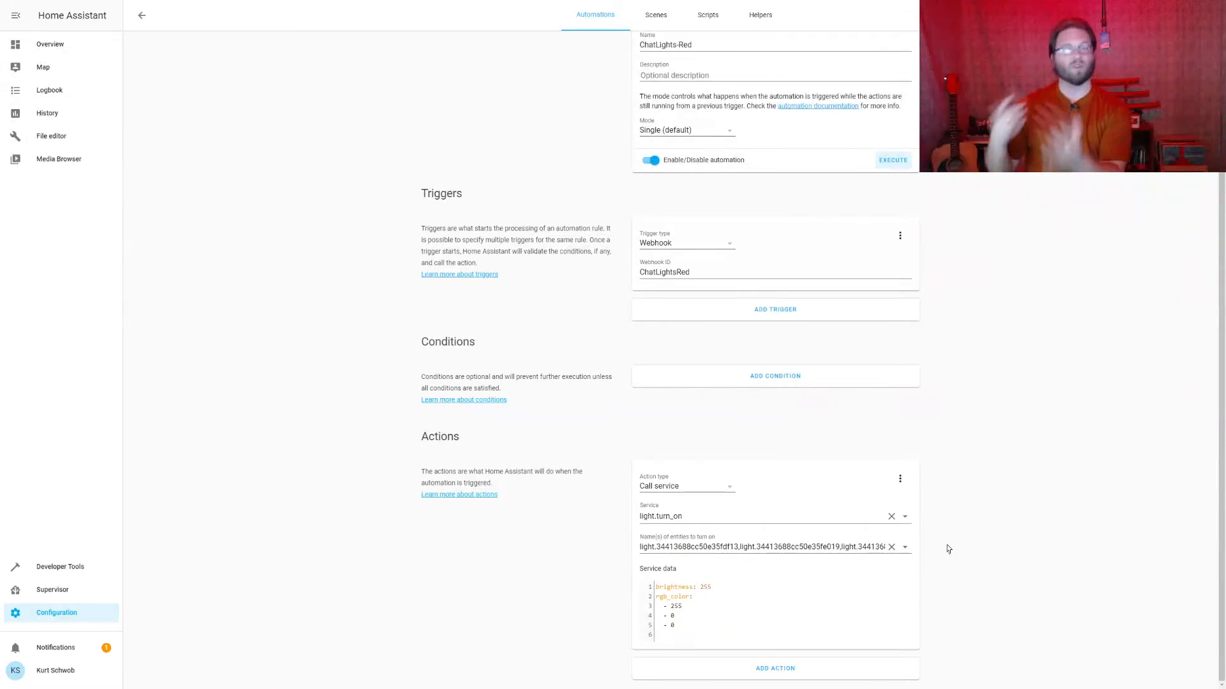
{"action": "left_click", "coordinate": [900, 480]}
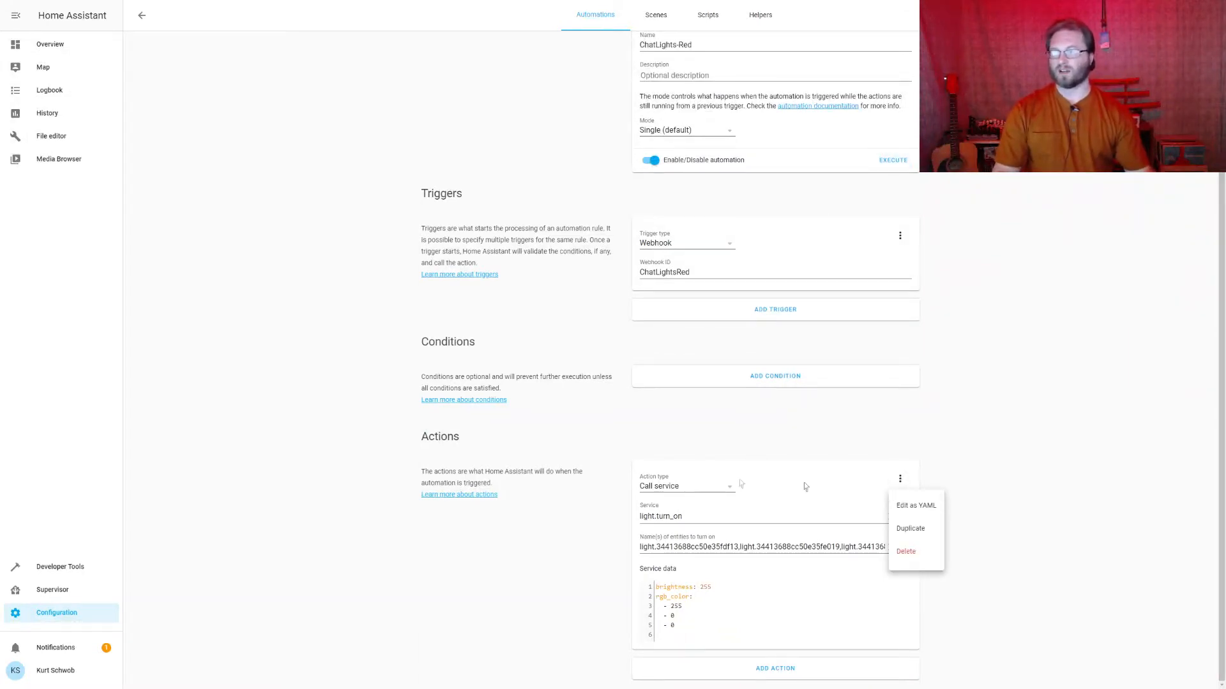
{"action": "left_click", "coordinate": [919, 509]}
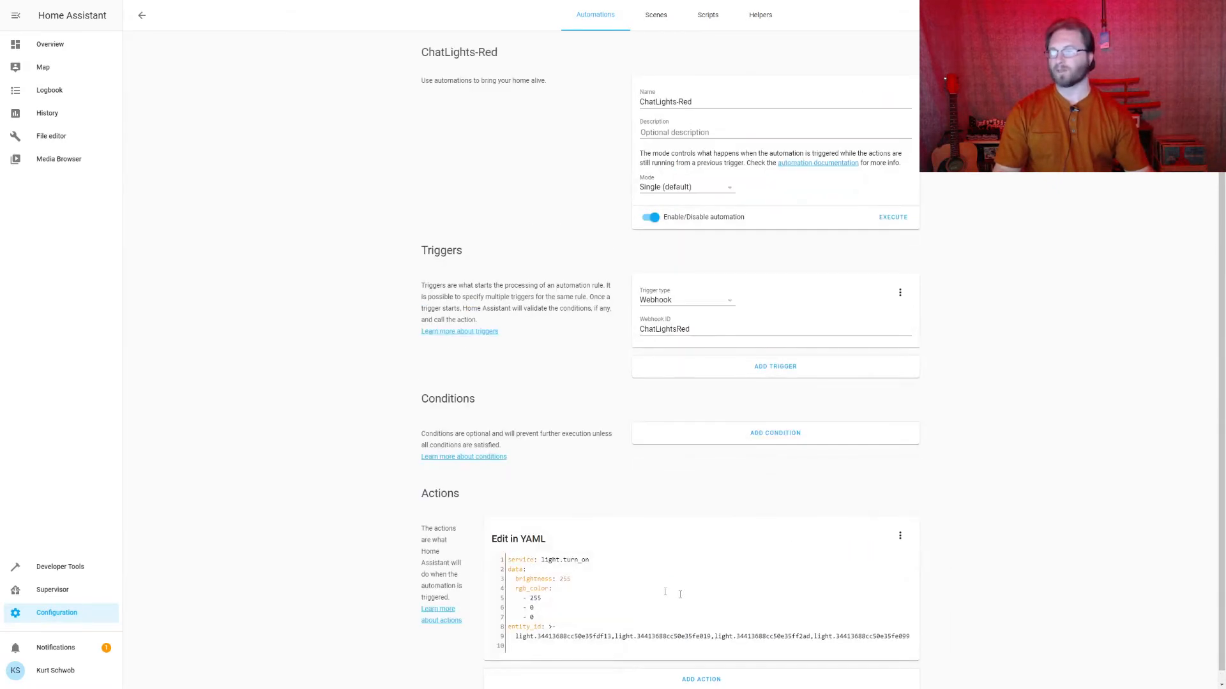
{"action": "key", "text": "ctrl+a"}
{"action": "key", "text": "ctrl+c"}
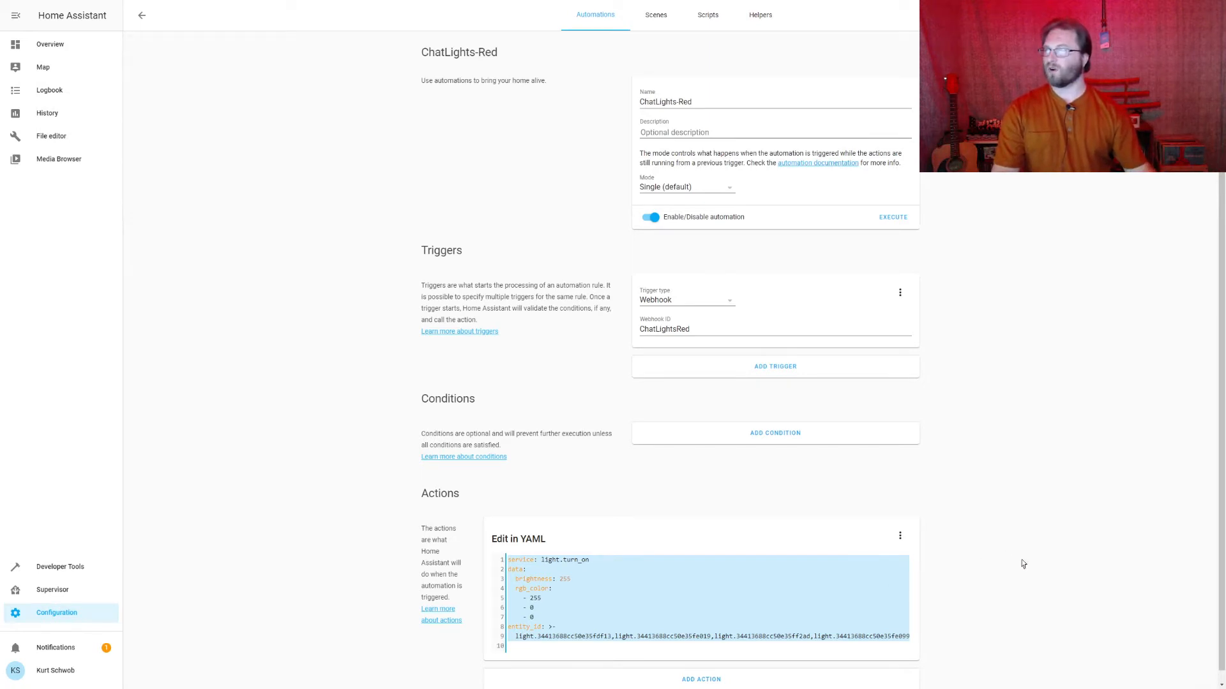
Create a new automation without the suggestion wizard and name it ChatLights-White.
{"action": "left_click", "coordinate": [584, 21]}
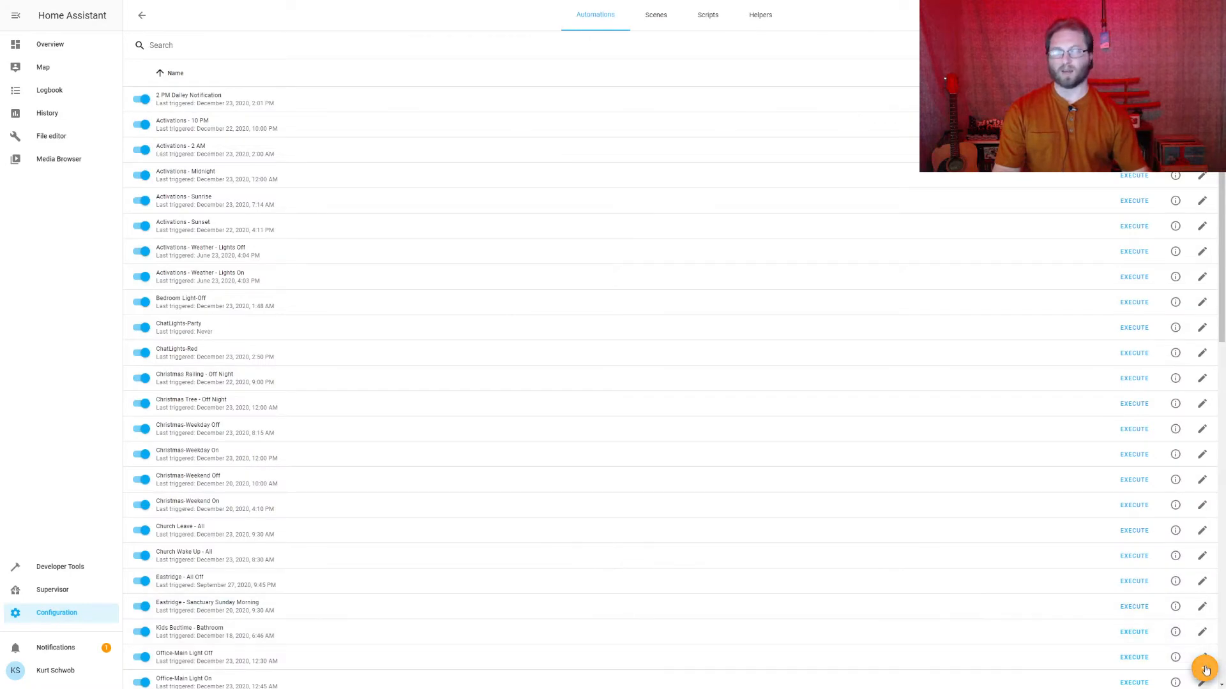
{"action": "left_click", "coordinate": [1205, 671]}
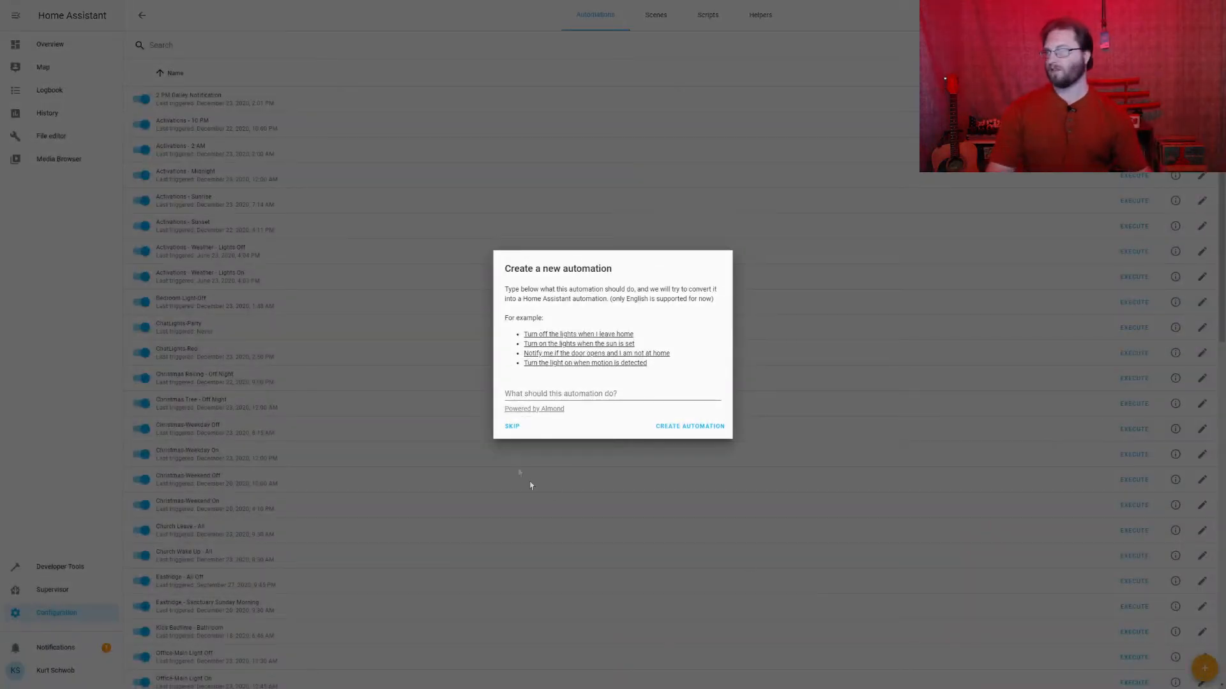
{"action": "left_click", "coordinate": [508, 426]}
{"action": "left_click", "coordinate": [707, 97]}
{"action": "key", "text": "ctrl+a"}
{"action": "key", "text": "BackSpace"}
{"action": "type", "text": "ChatLights-White"}
Set the ChatLights-White trigger to Webhook with the webhook ID ChatLightsWhite.
{"action": "left_click", "coordinate": [707, 279]}
{"action": "left_click", "coordinate": [700, 548]}
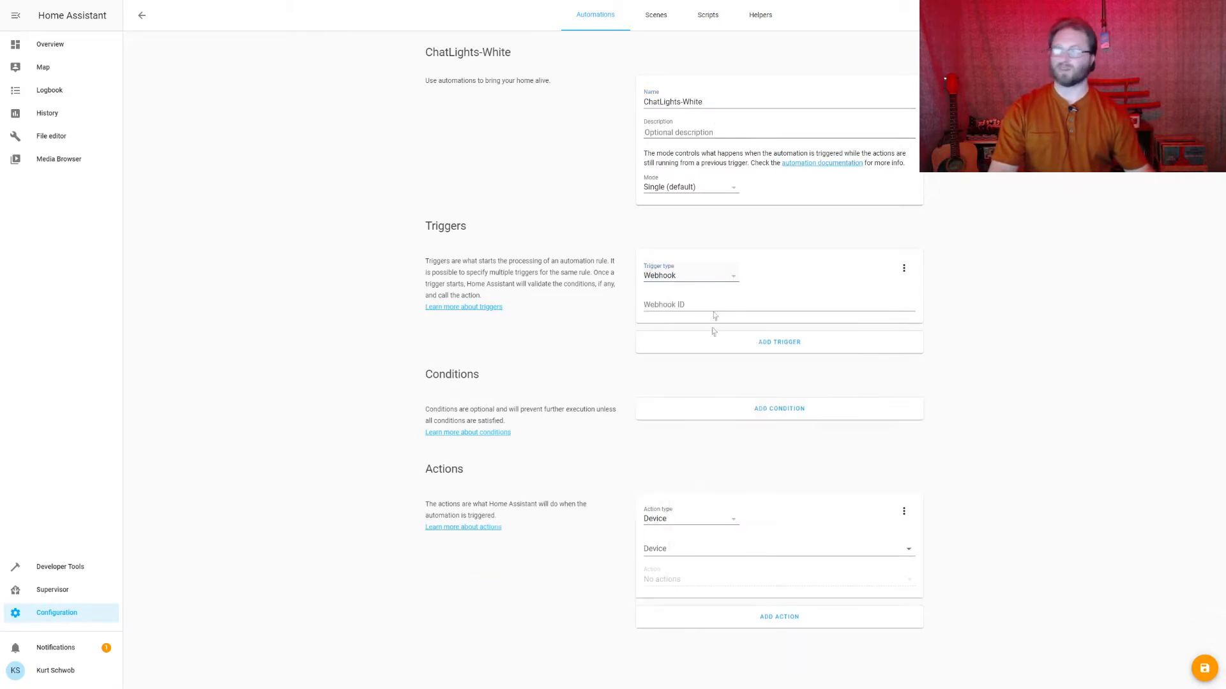
{"action": "left_click", "coordinate": [702, 307]}
{"action": "type", "text": "Chat"}
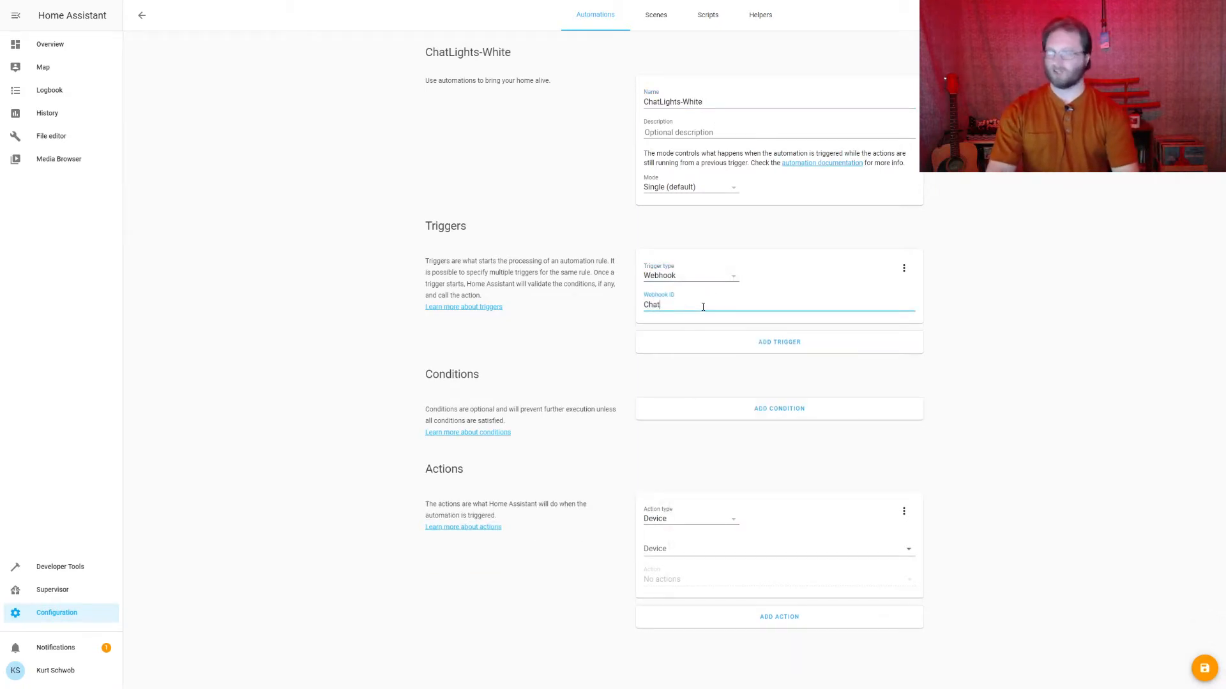
{"action": "type", "text": "LightsW"}
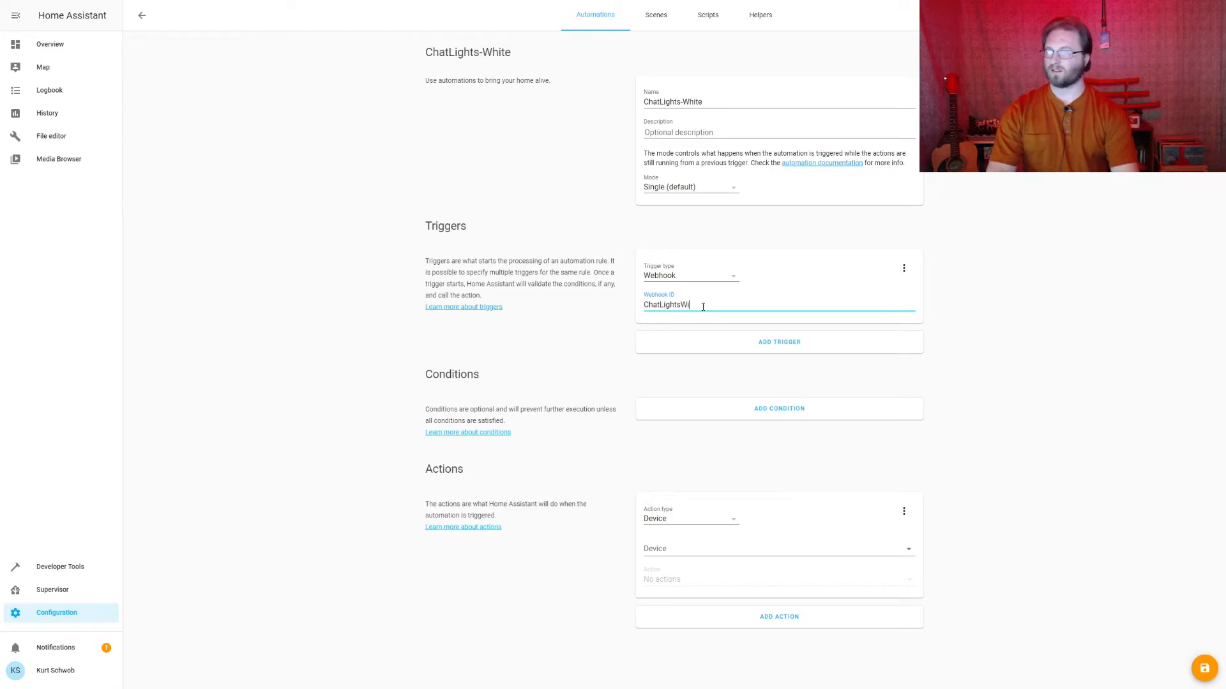
{"action": "type", "text": "hite"}
Edit the ChatLights-White action as YAML and replace its content with the code copied from ChatLights-Red.
{"action": "left_click", "coordinate": [903, 512]}
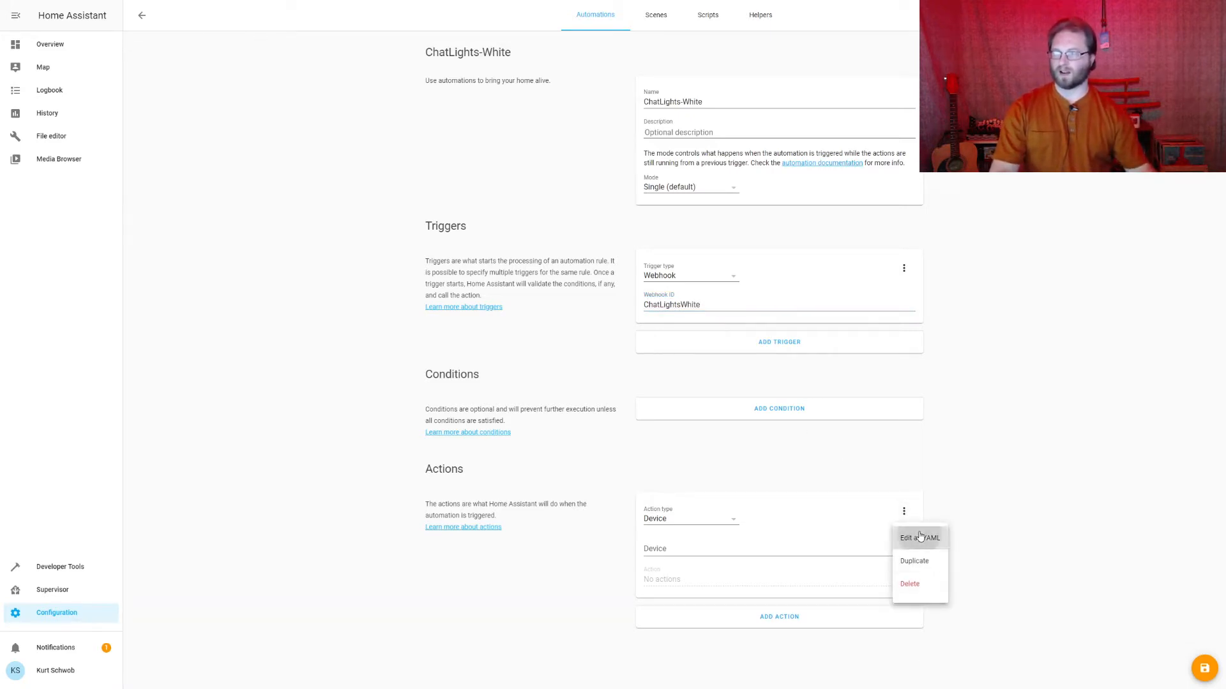
{"action": "left_click", "coordinate": [911, 537]}
{"action": "key", "text": "ctrl+a"}
{"action": "key", "text": "ctrl+v"}
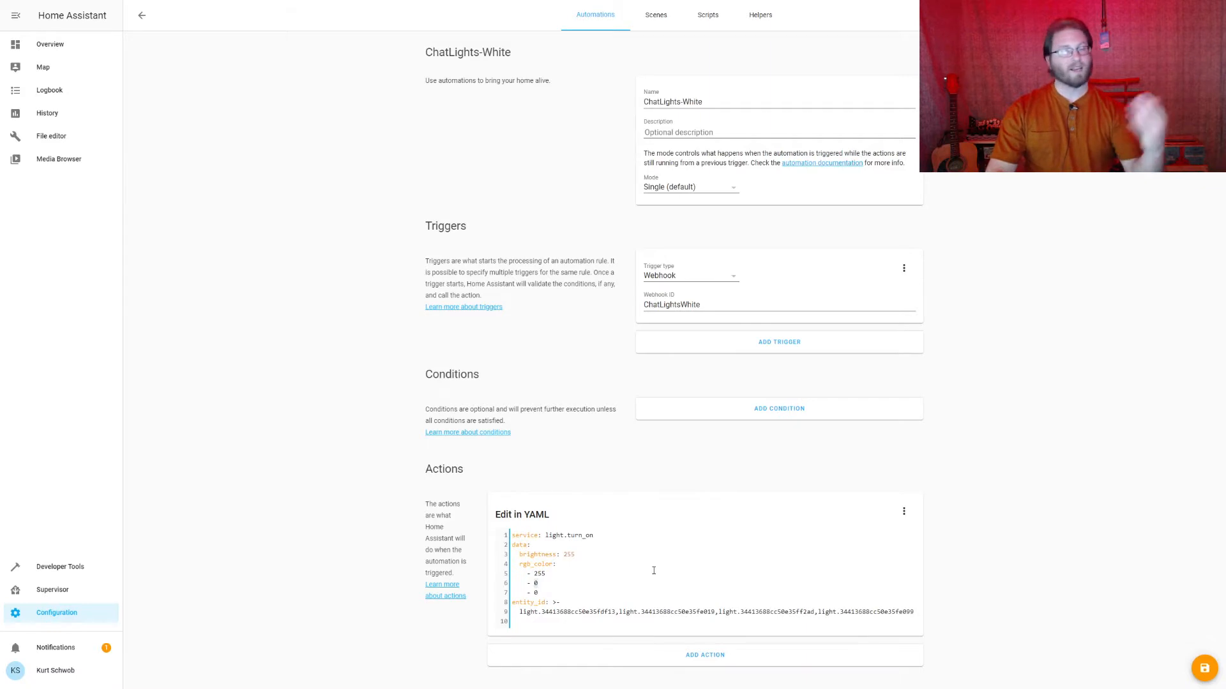
In the action's YAML, set rgb_color to 255, 255, 255 and brightness to 100.
{"action": "key", "text": "BackSpace"}
{"action": "type", "text": "255"}
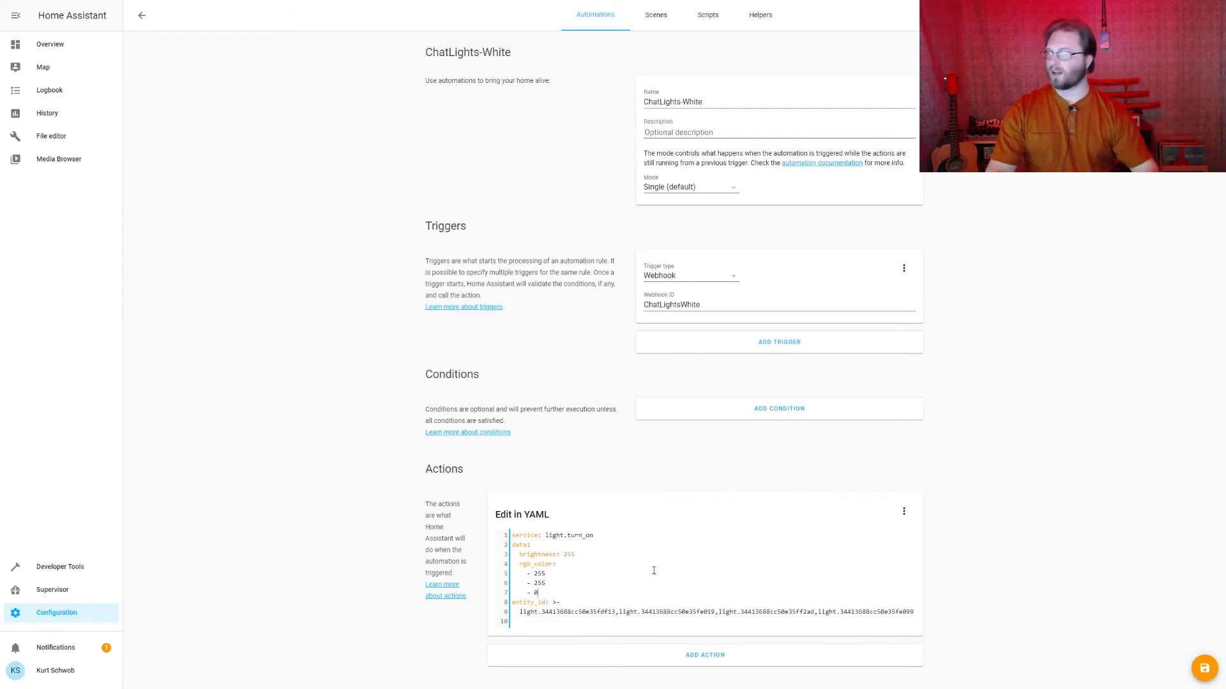
{"action": "type", "text": "55"}
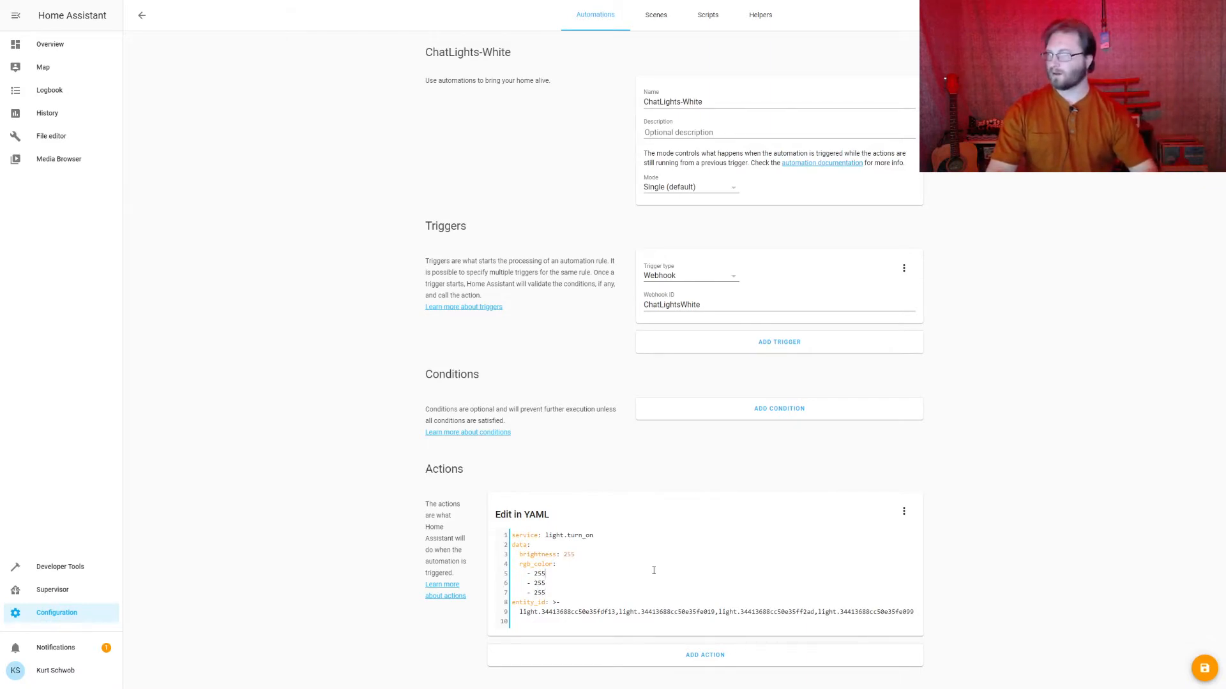
{"action": "key", "text": "End"}
{"action": "key", "text": "ctrl+shift+Left"}
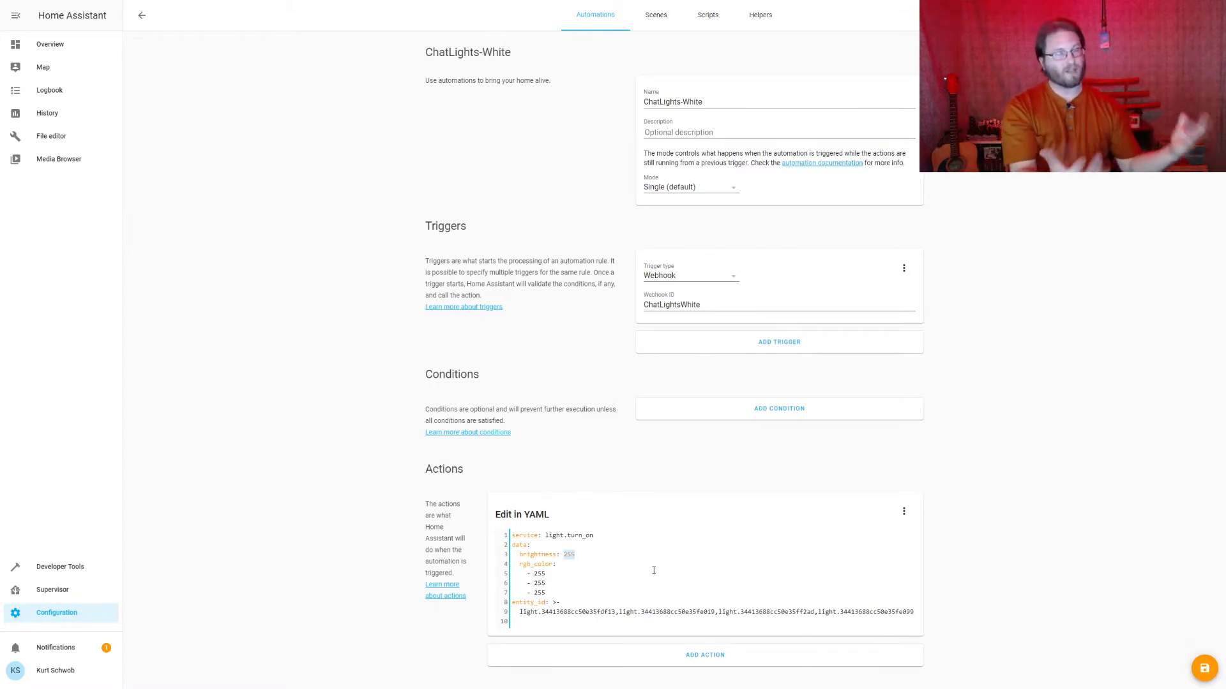
{"action": "type", "text": "100"}
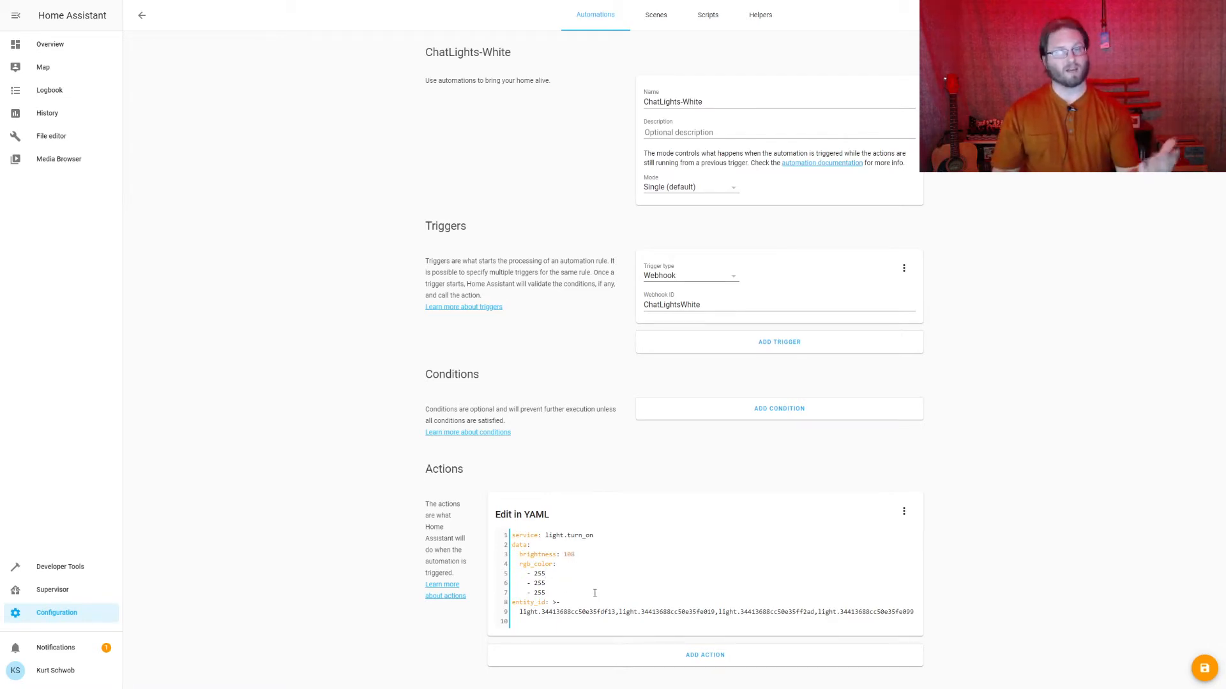
Save the ChatLights-White automation and execute it.
{"action": "double_click", "coordinate": [539, 583]}
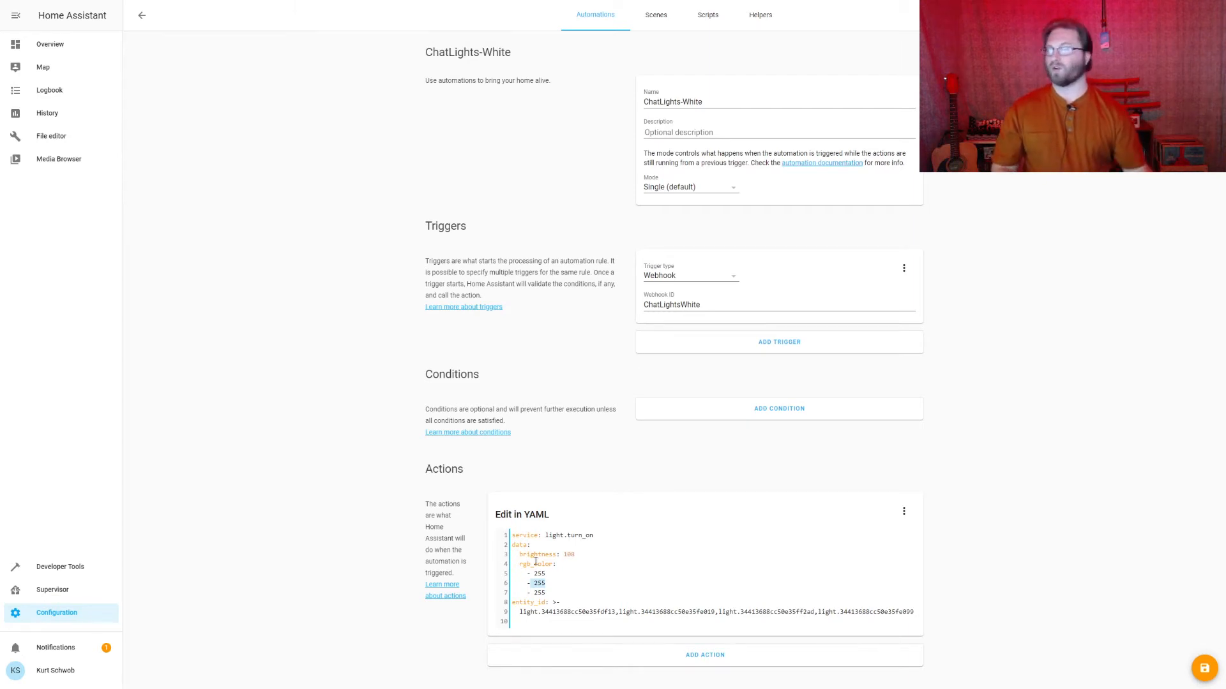
{"action": "left_click_drag", "start_coordinate": [559, 573], "coordinate": [531, 574]}
{"action": "left_click", "coordinate": [536, 583]}
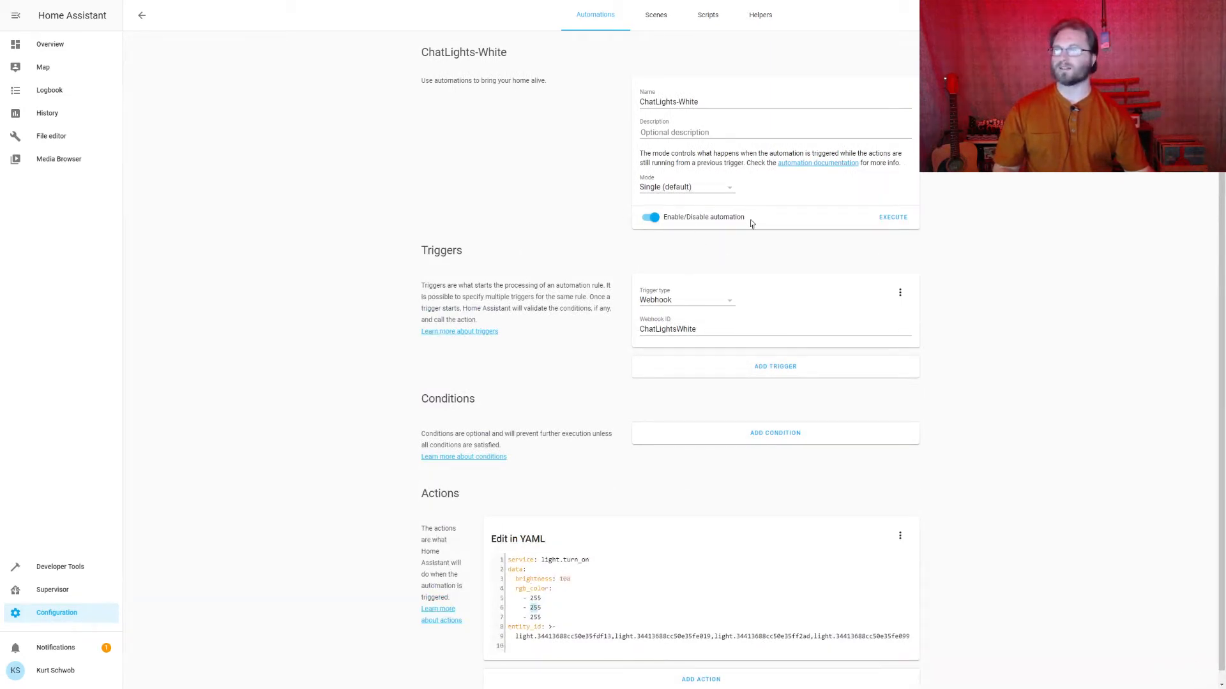
{"action": "left_click", "coordinate": [894, 223]}
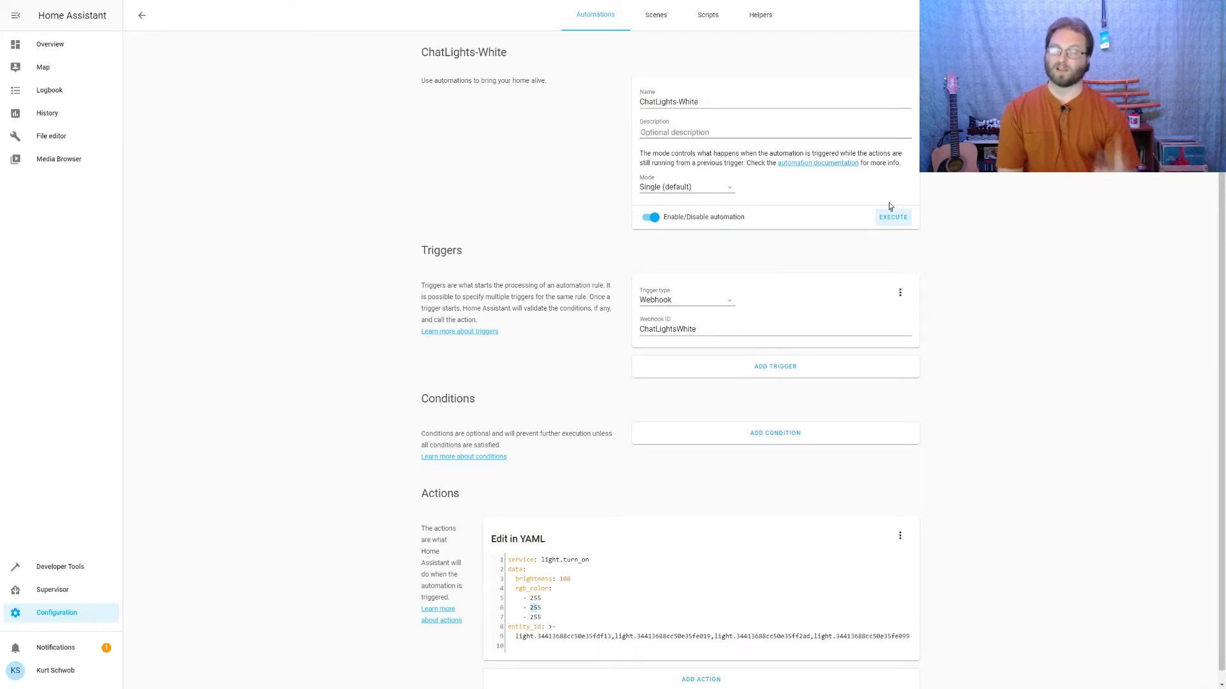
Open the ChatLights-Party automation from the automations list and execute it.
{"action": "left_click", "coordinate": [595, 18]}
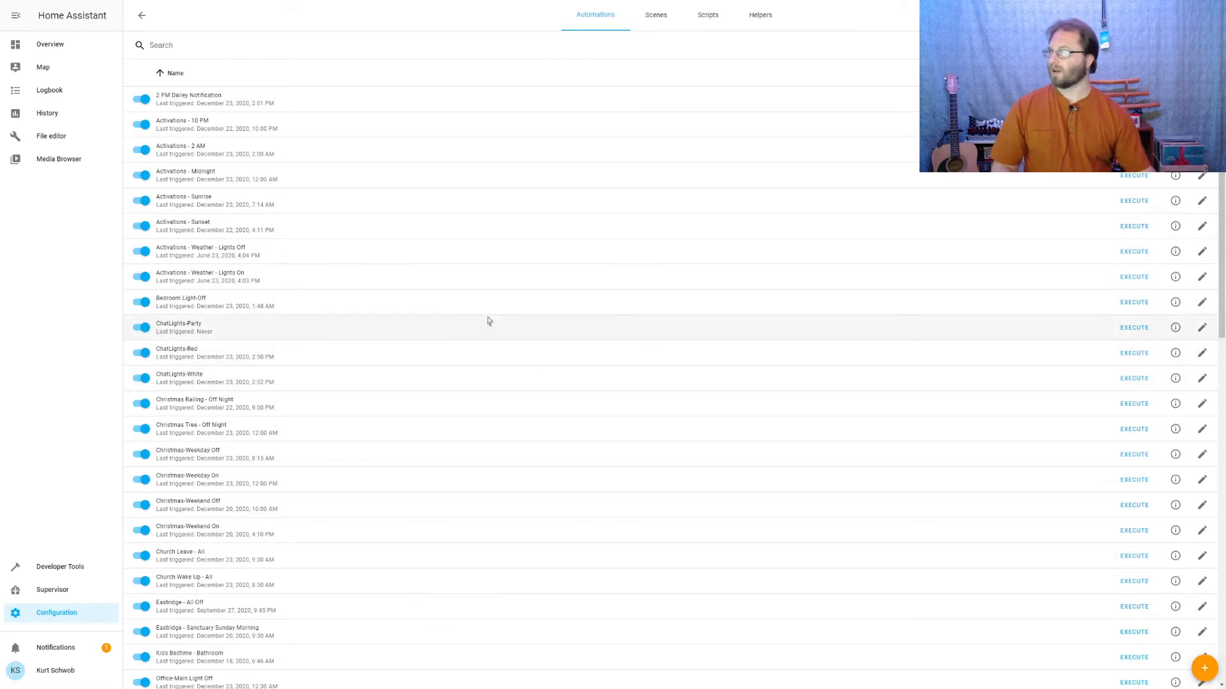
{"action": "left_click", "coordinate": [1200, 330]}
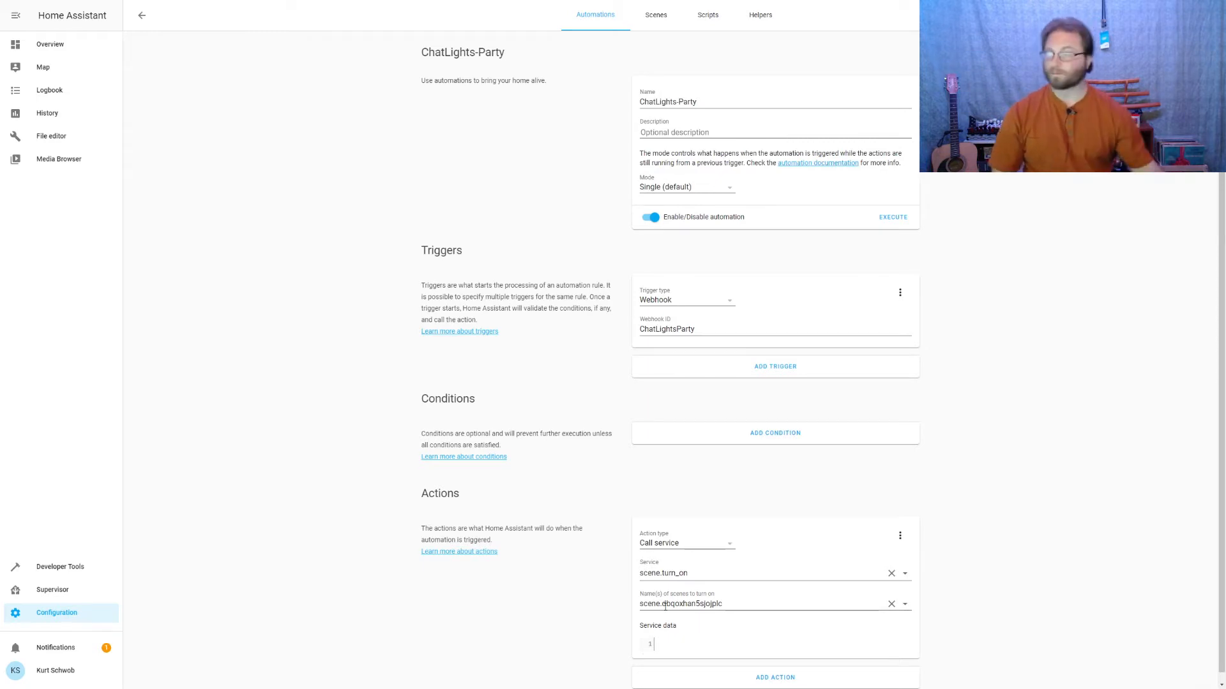
{"action": "left_click", "coordinate": [892, 217]}
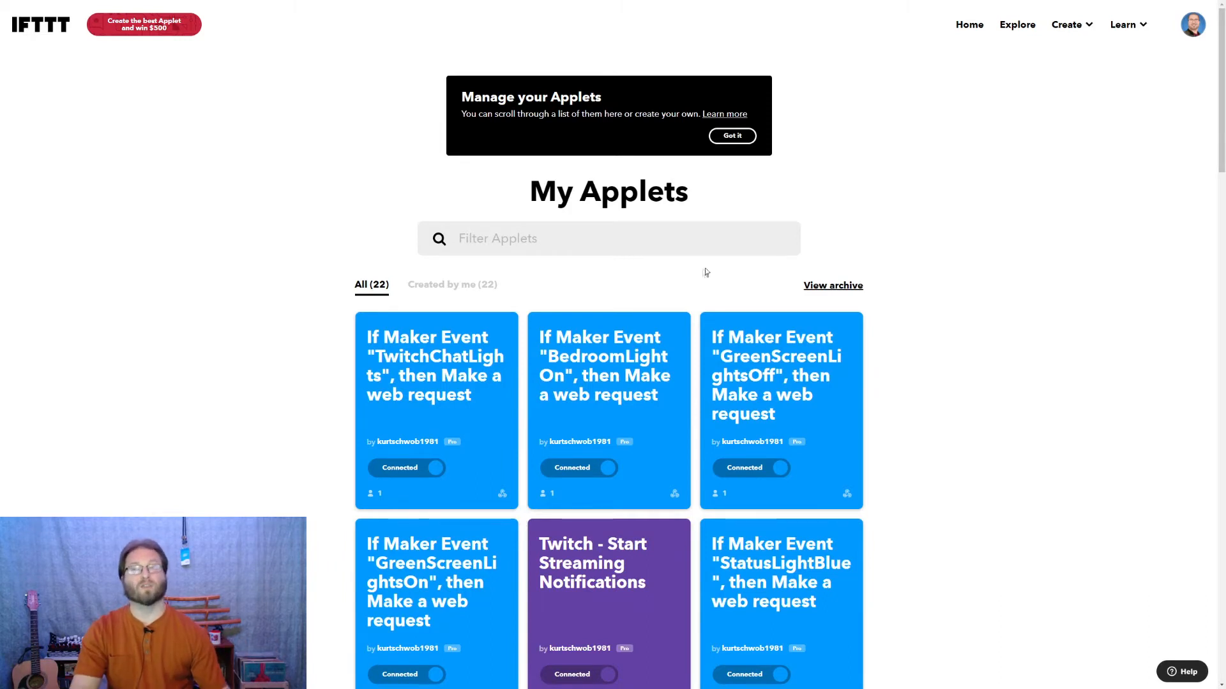
Switch to the IFTTT website and start creating a new applet.
{"action": "left_click", "coordinate": [1068, 25]}
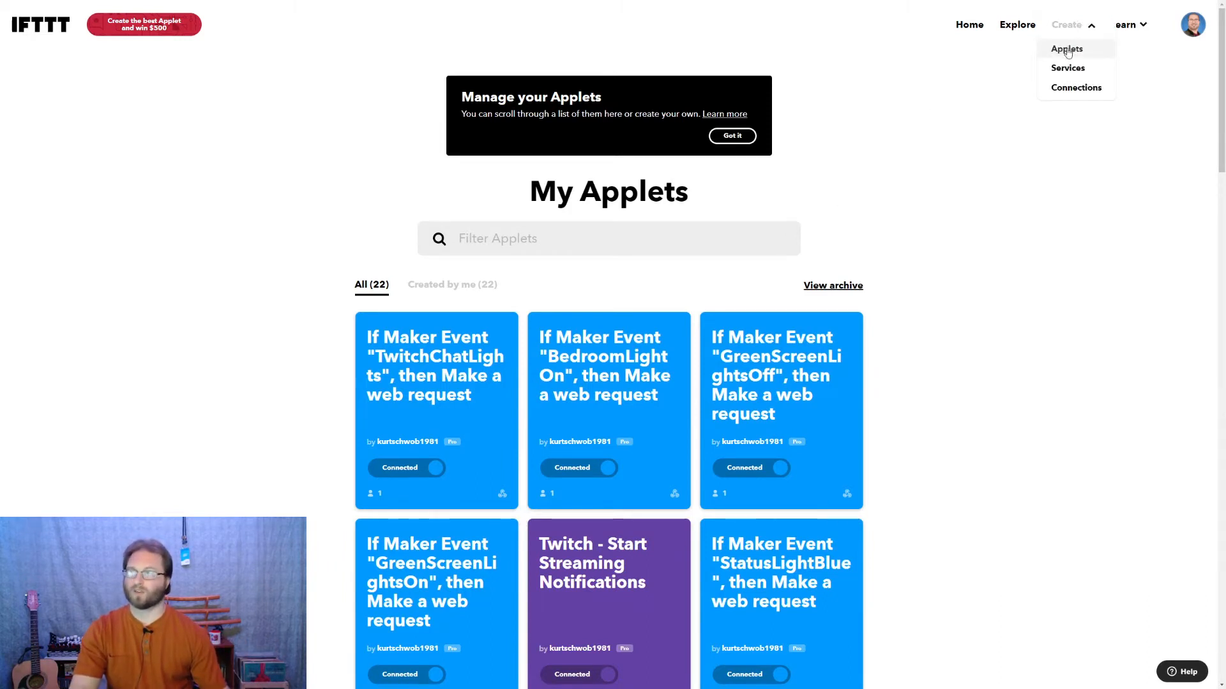
{"action": "left_click", "coordinate": [1063, 69]}
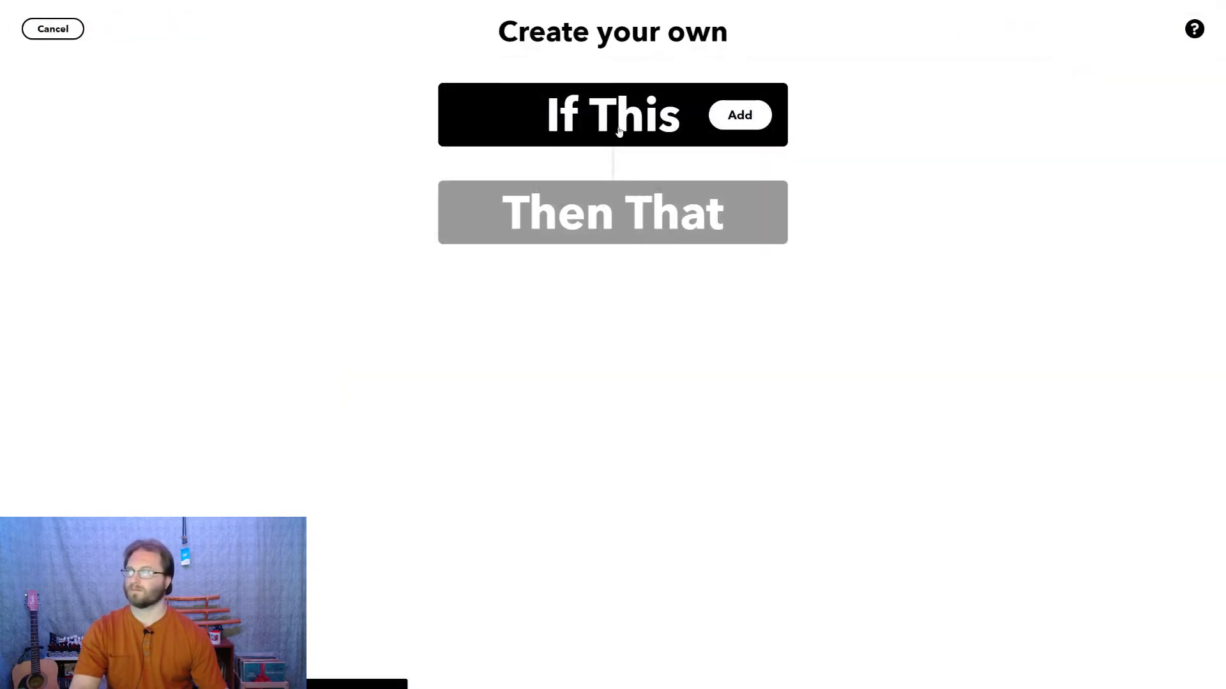
Add the Webhooks trigger "Receive a web request" with the event name ChatLights to the applet.
{"action": "left_click", "coordinate": [617, 130]}
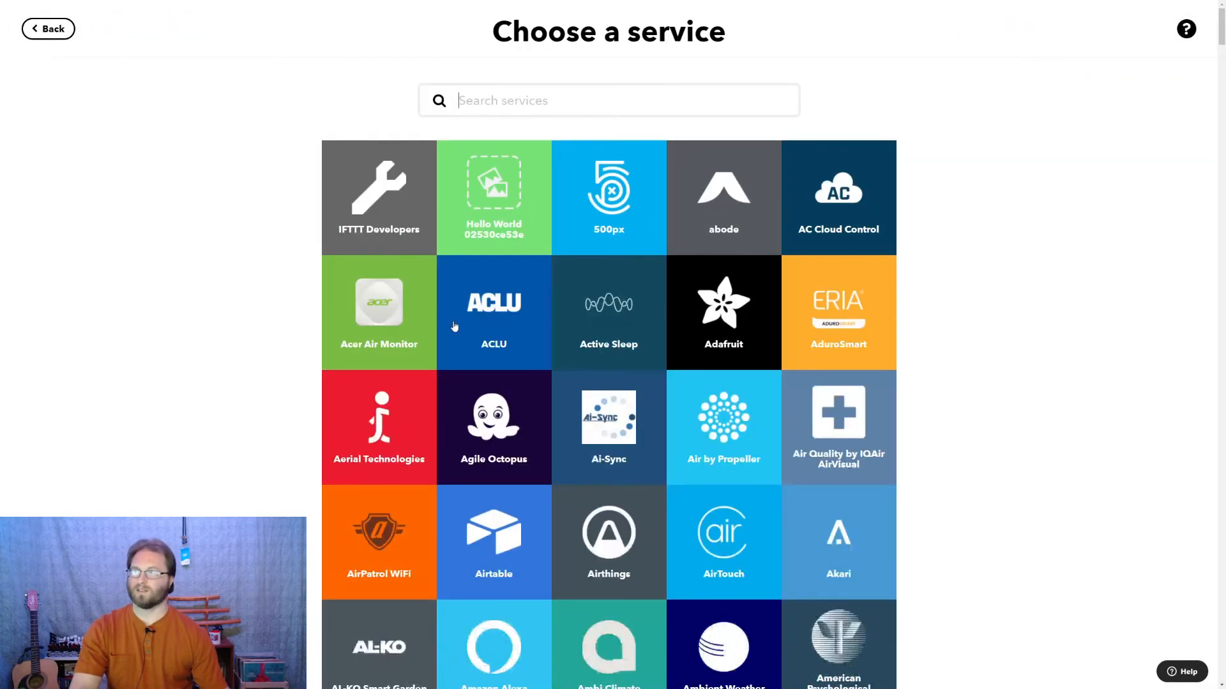
{"action": "type", "text": "web"}
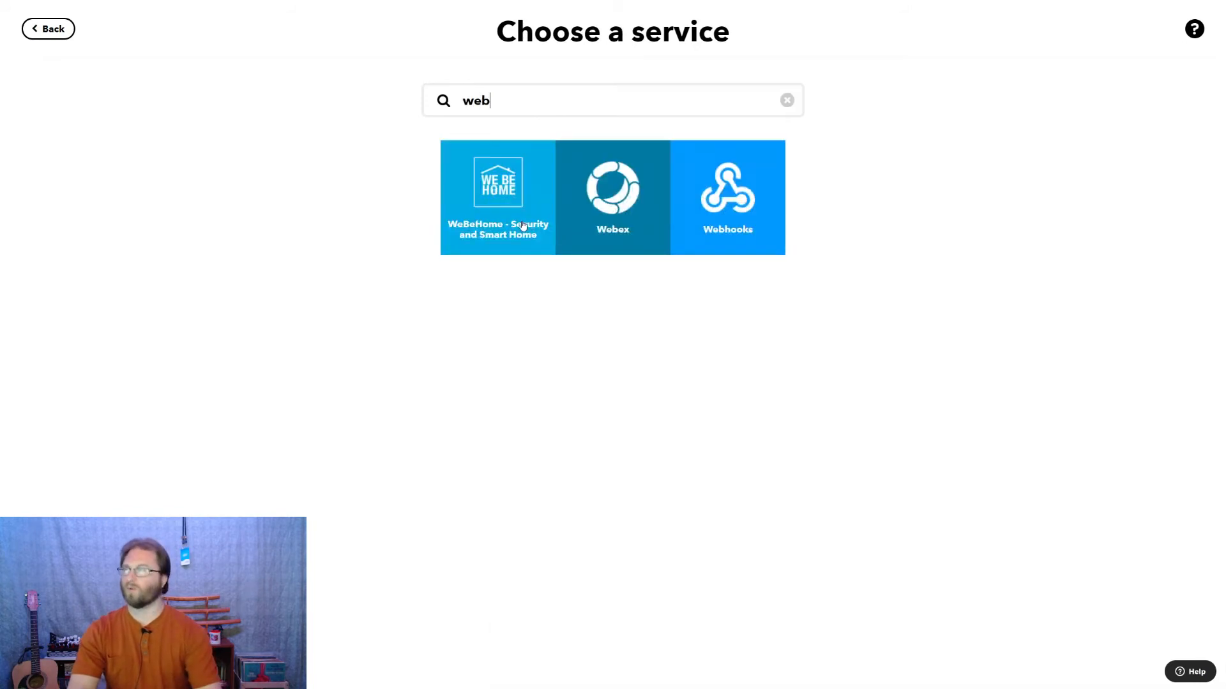
{"action": "left_click", "coordinate": [739, 220]}
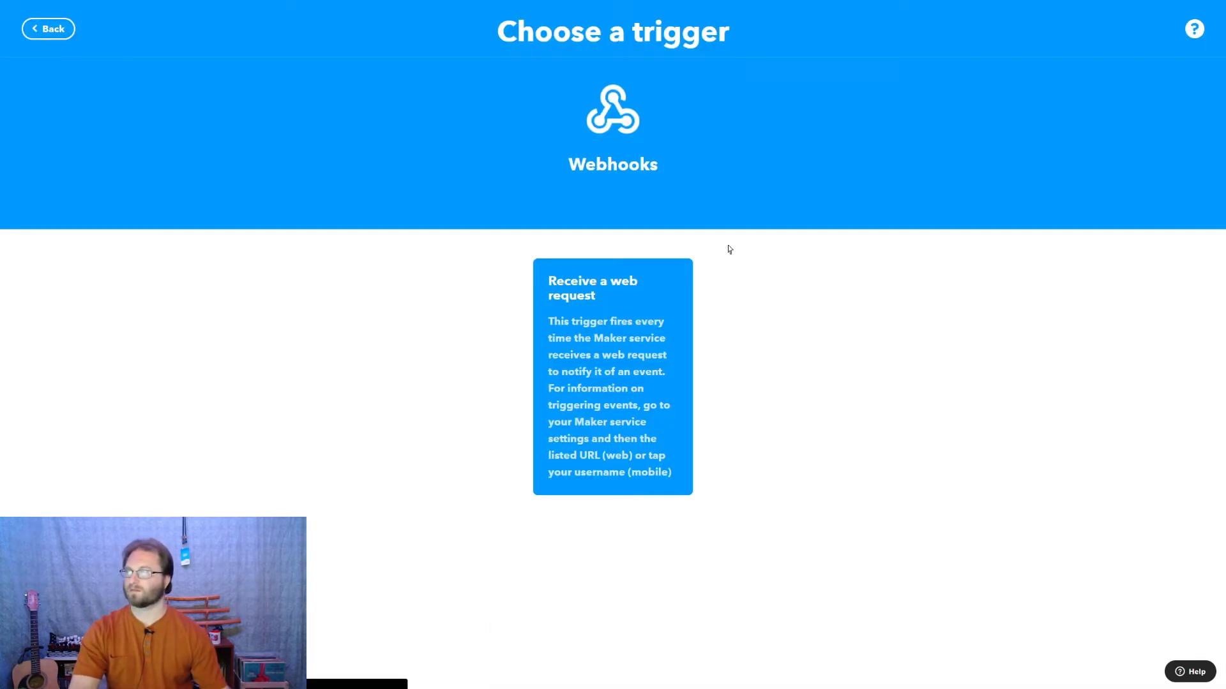
{"action": "left_click", "coordinate": [599, 347]}
{"action": "left_click", "coordinate": [634, 274]}
{"action": "type", "text": "C"}
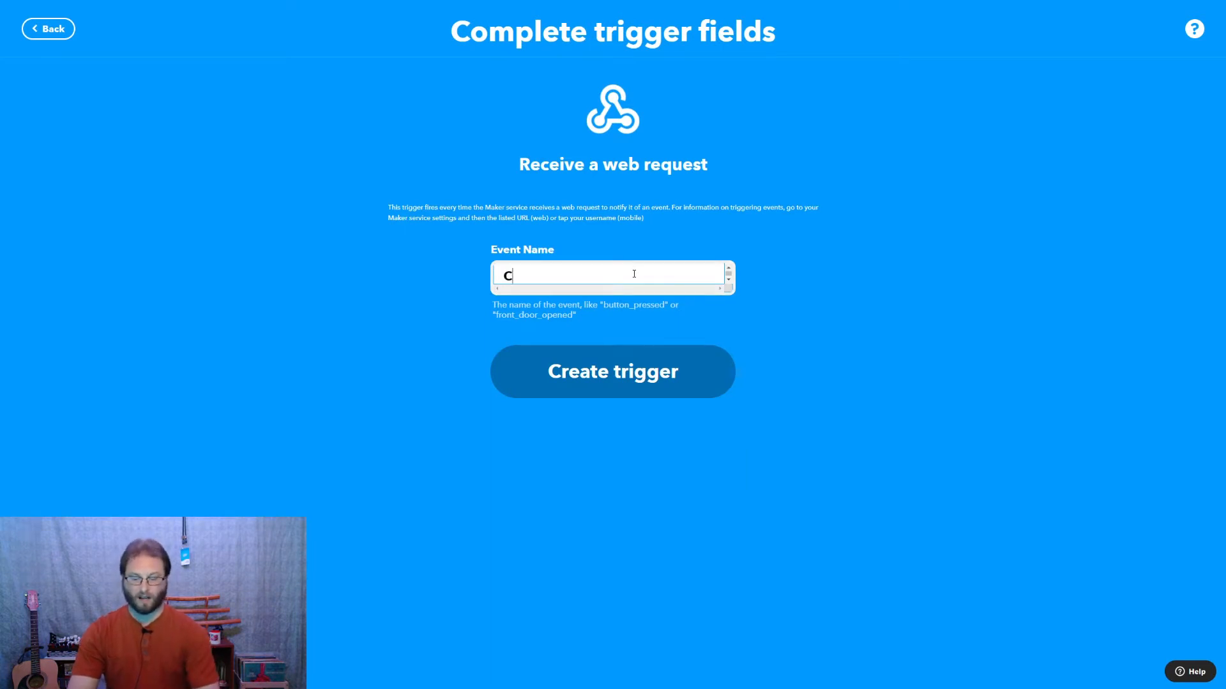
{"action": "type", "text": "hatLights"}
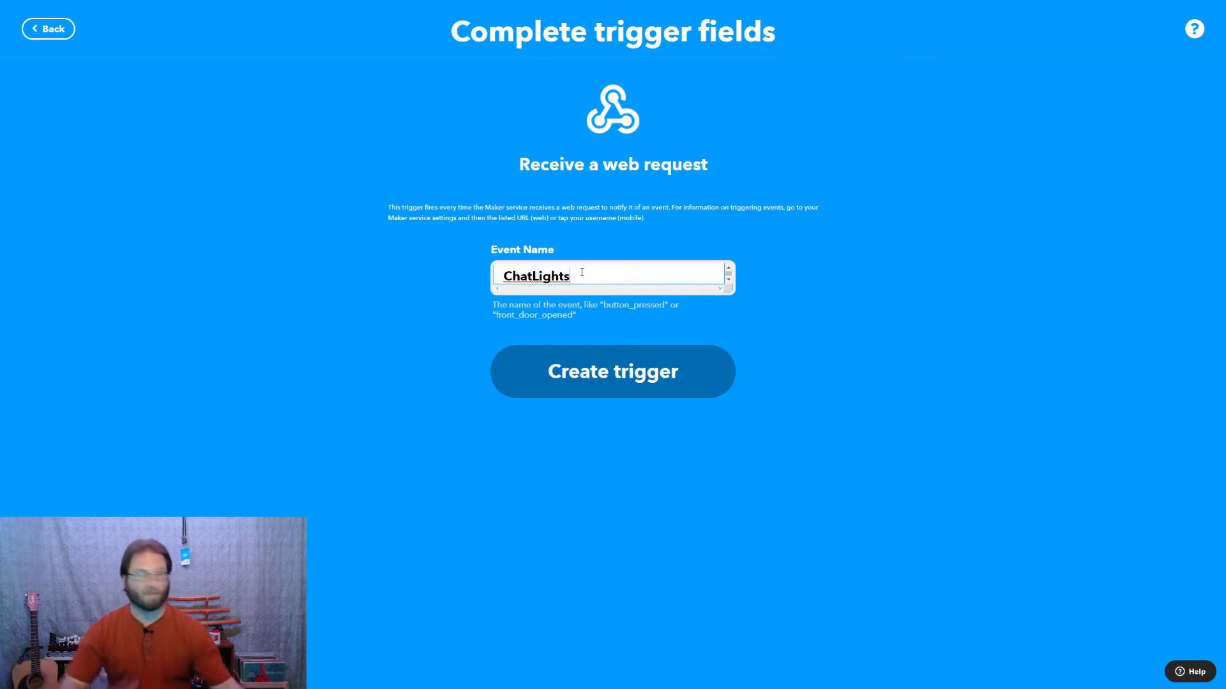
{"action": "left_click", "coordinate": [613, 383]}
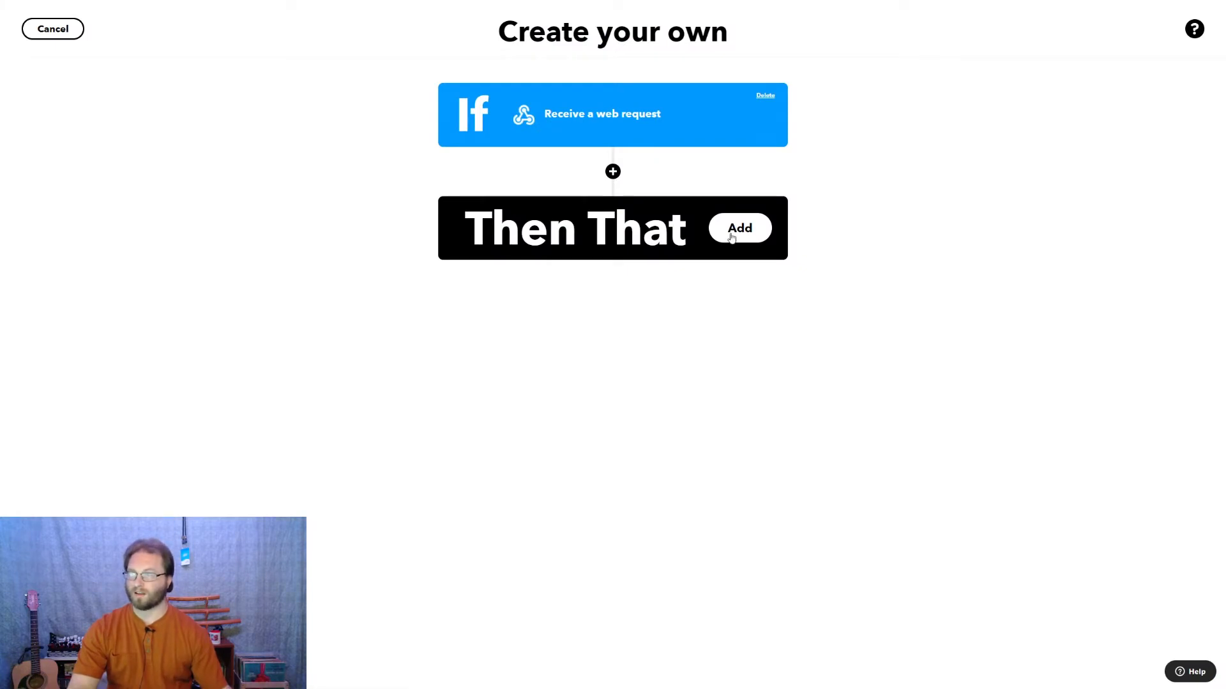
Add the Webhooks action "Make a web request" and paste the Home Assistant webhook URL ending in /api/webhook/ChatLights{{Value1}}.
{"action": "left_click", "coordinate": [731, 239]}
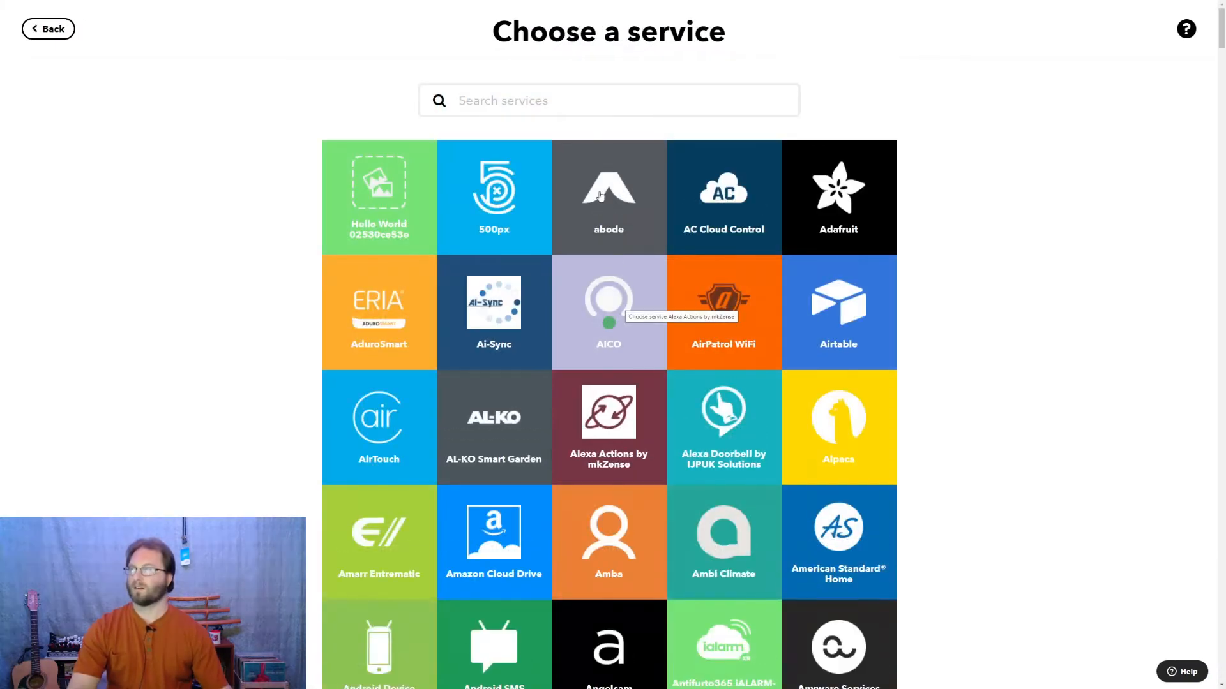
{"action": "type", "text": "web"}
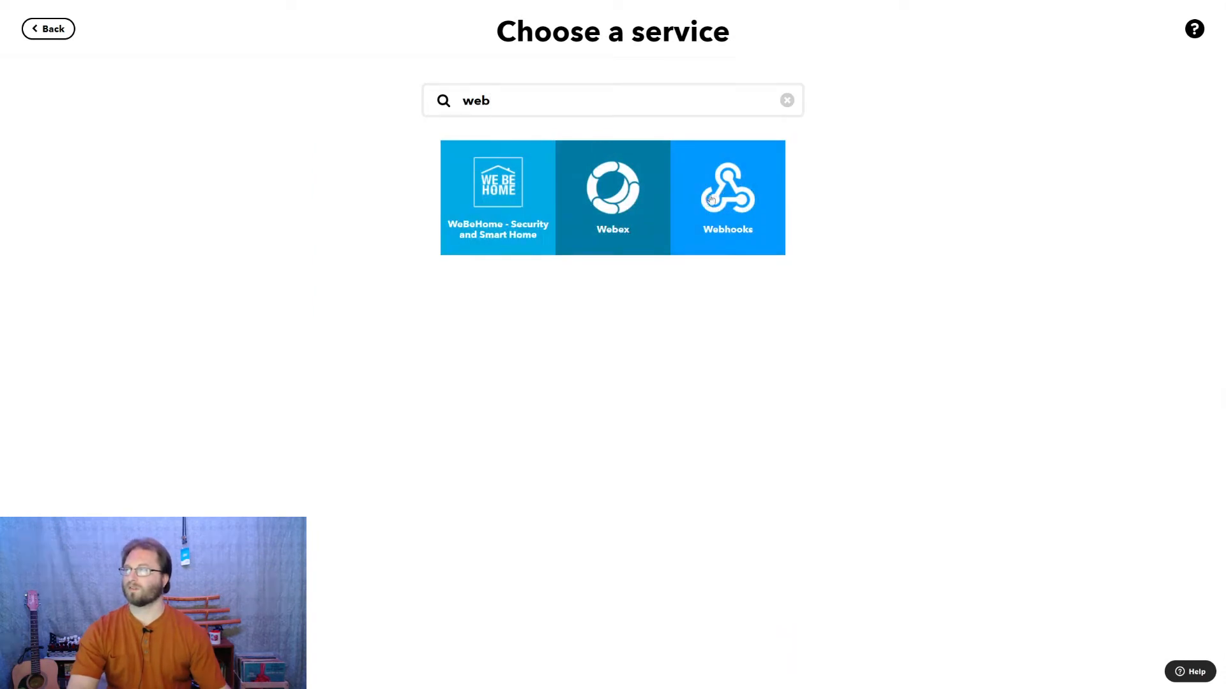
{"action": "left_click", "coordinate": [733, 192]}
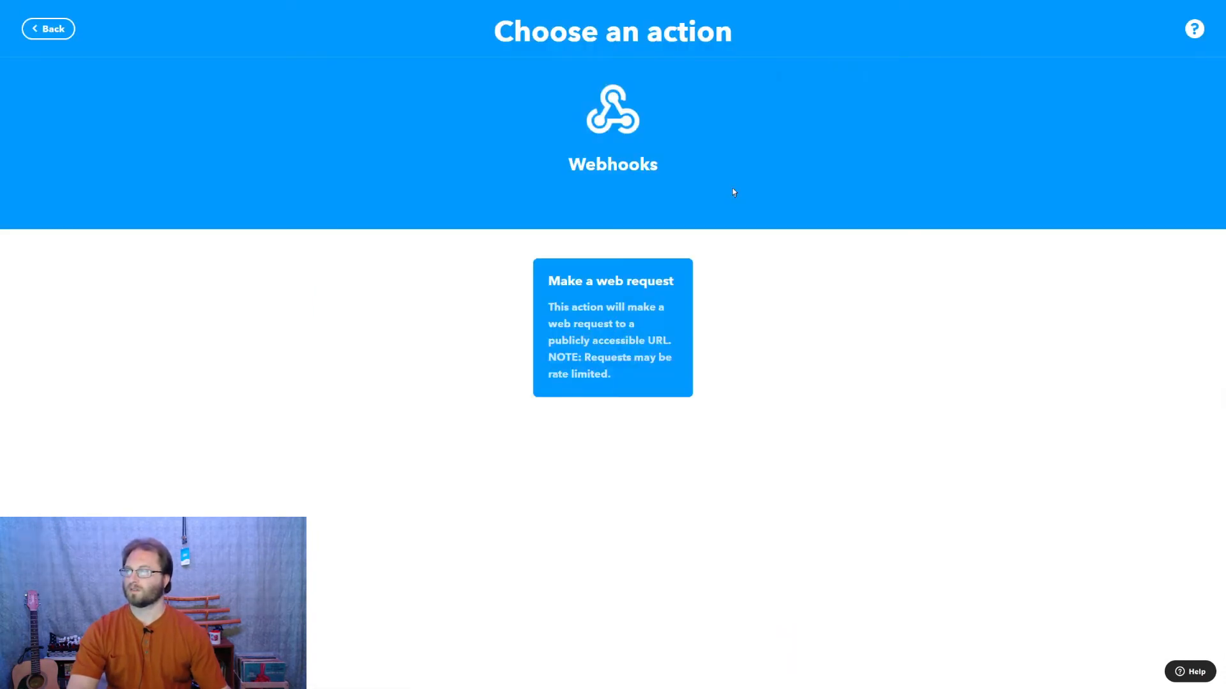
{"action": "left_click", "coordinate": [594, 356]}
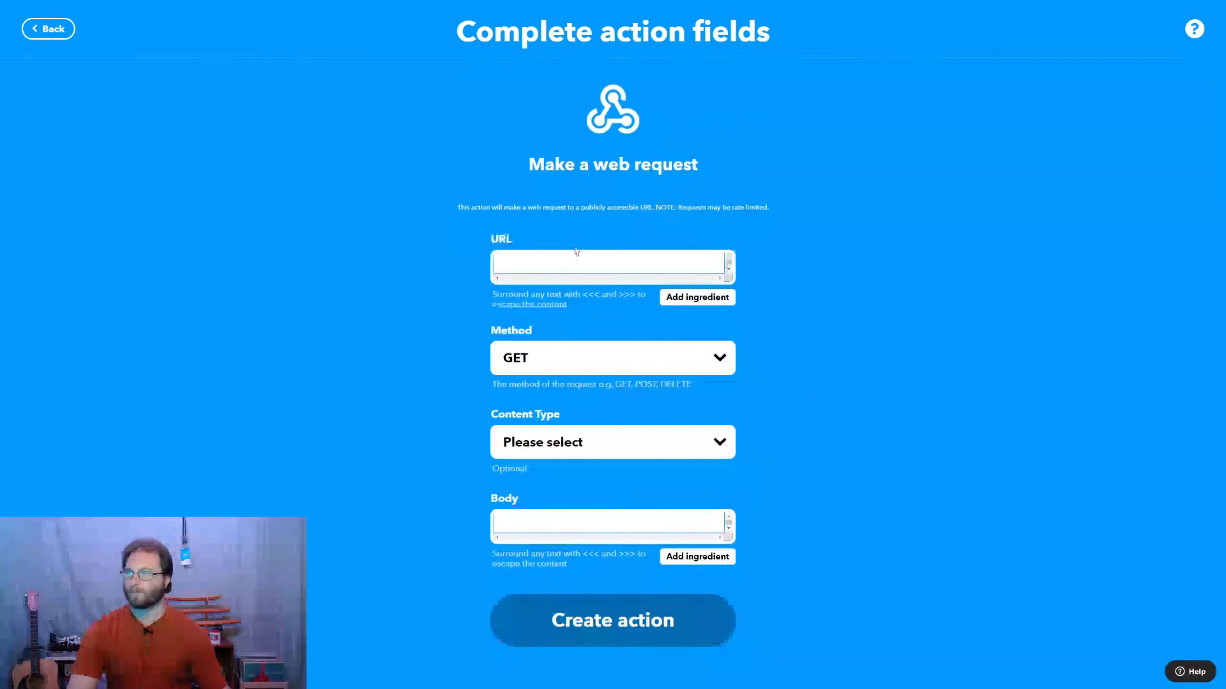
{"action": "left_click", "coordinate": [576, 258]}
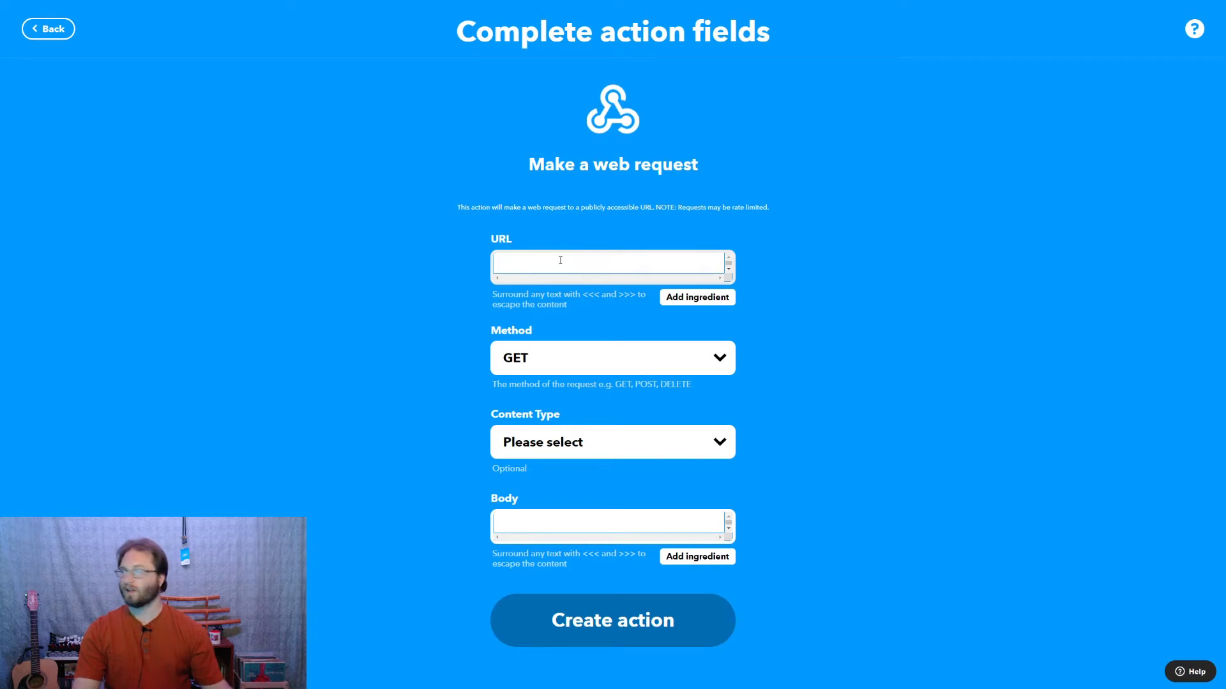
{"action": "key", "text": "ctrl+v"}
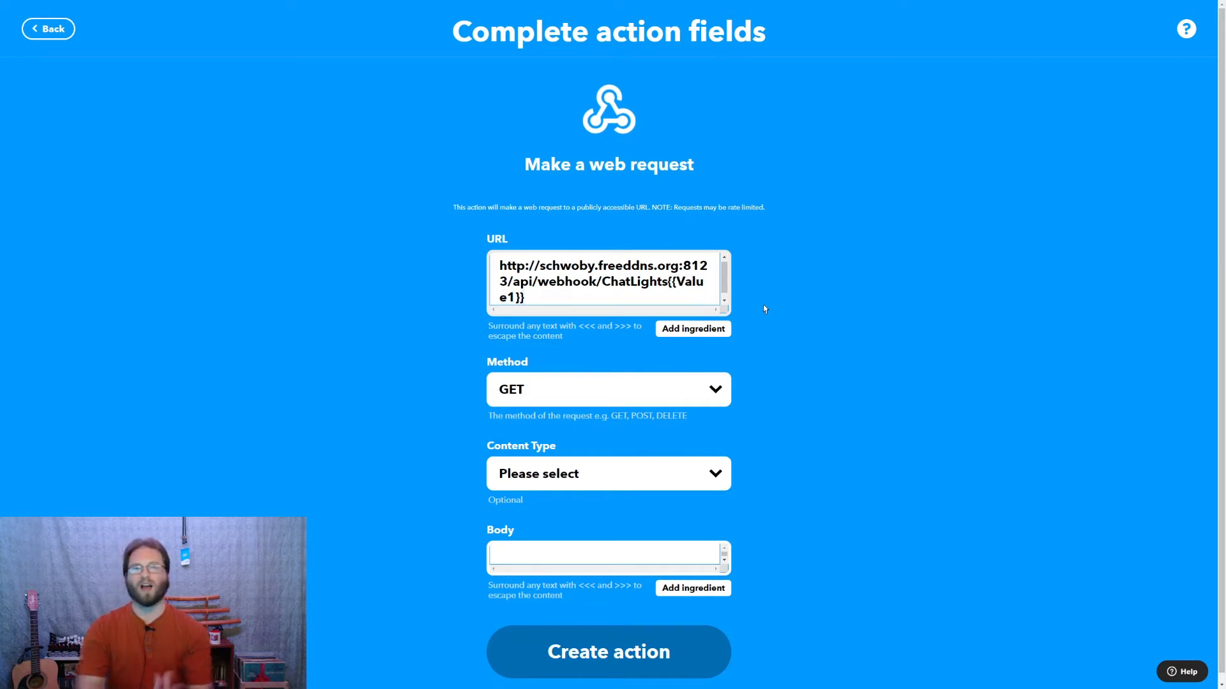
Insert a second Value1 ingredient at the end of the request URL and remove it again.
{"action": "left_click", "coordinate": [687, 328]}
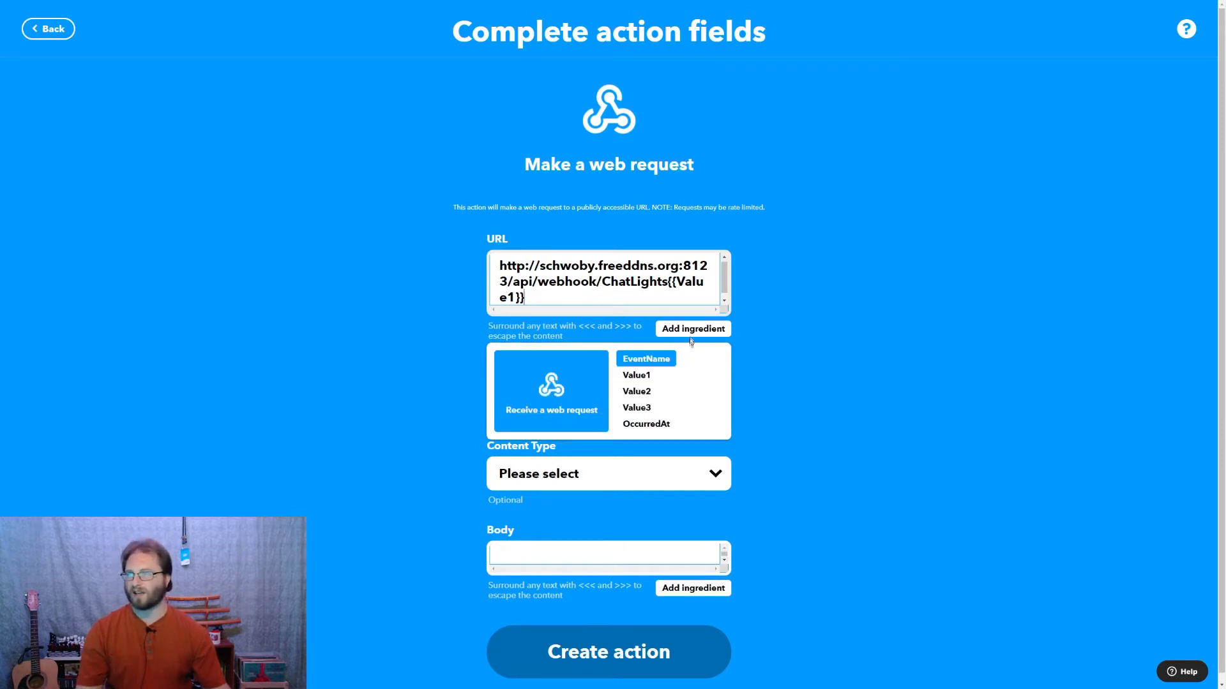
{"action": "left_click", "coordinate": [636, 376]}
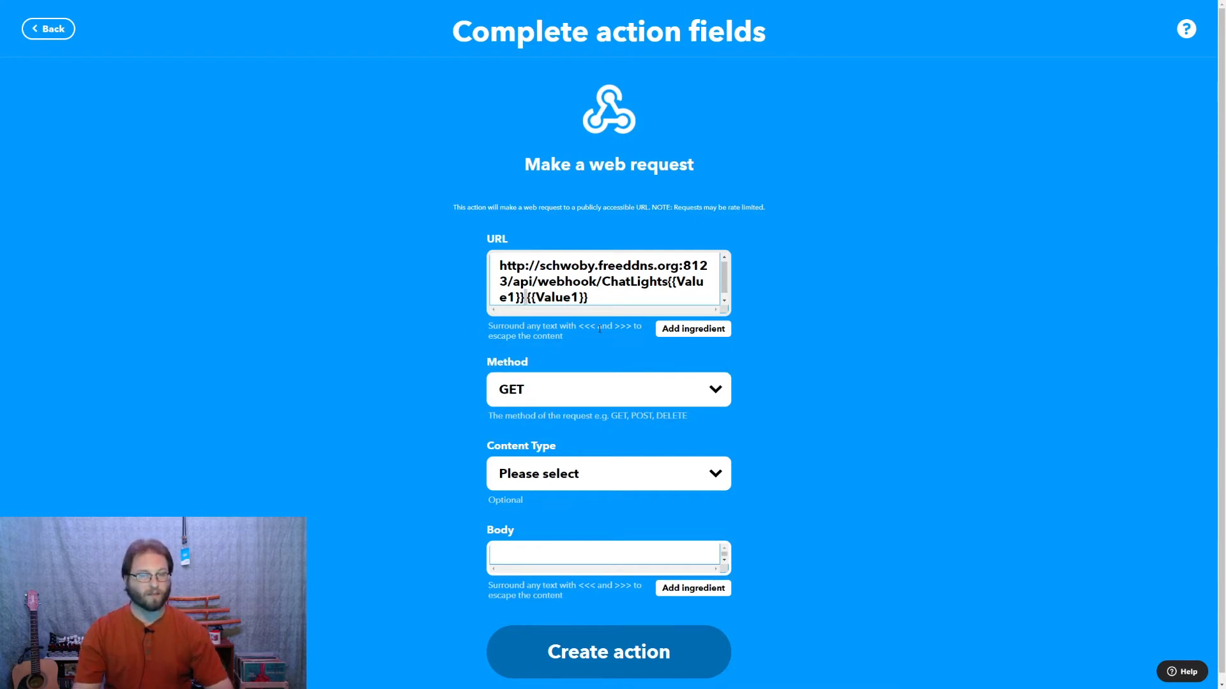
{"action": "key", "text": "shift+End"}
{"action": "key", "text": "BackSpace"}
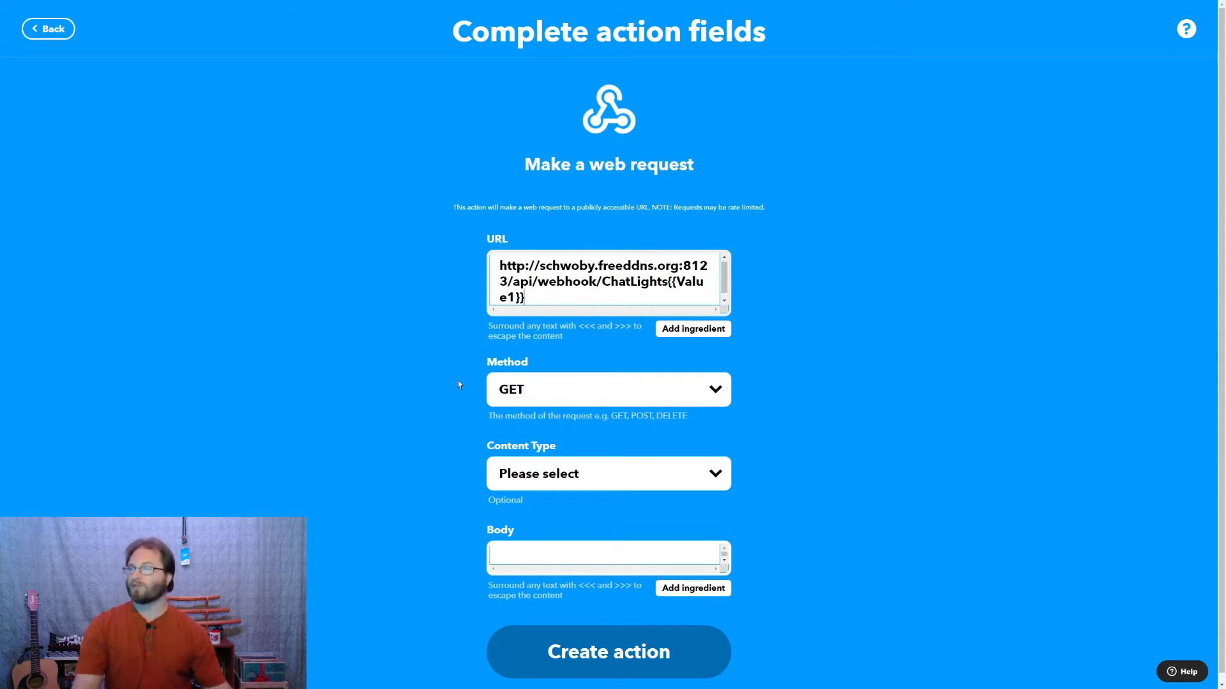
Set the web request's method to POST and content type to text/plain, and create the action.
{"action": "left_click", "coordinate": [725, 394]}
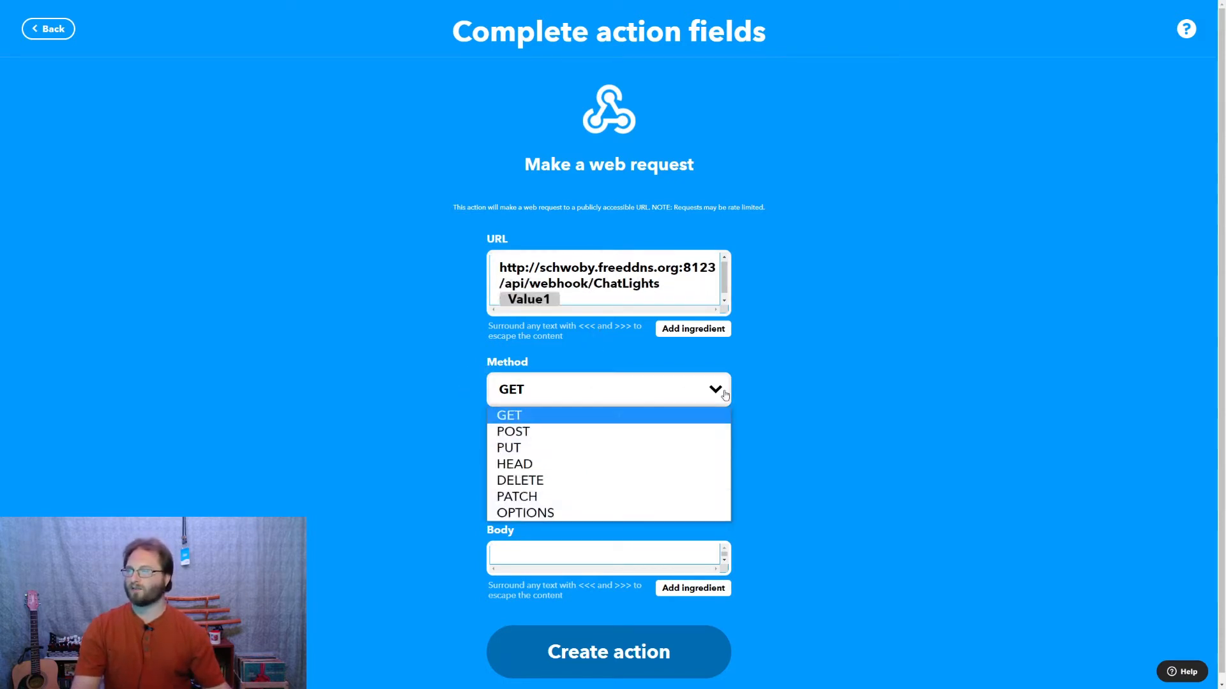
{"action": "left_click", "coordinate": [595, 431]}
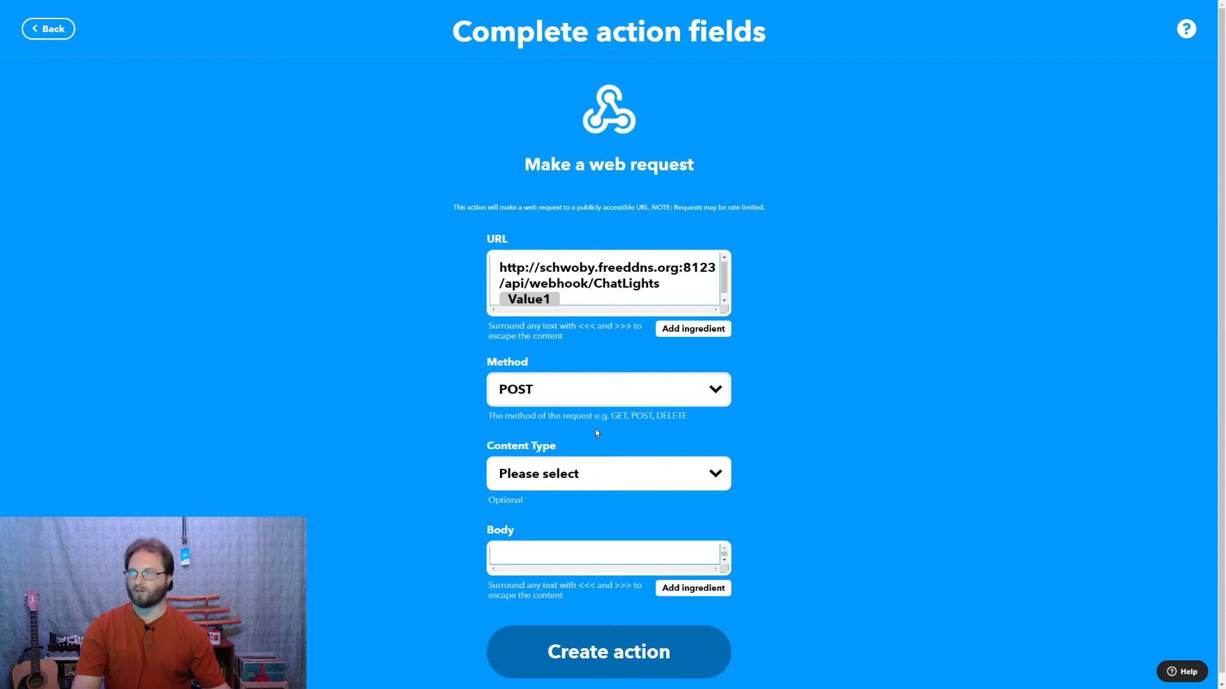
{"action": "left_click", "coordinate": [716, 481]}
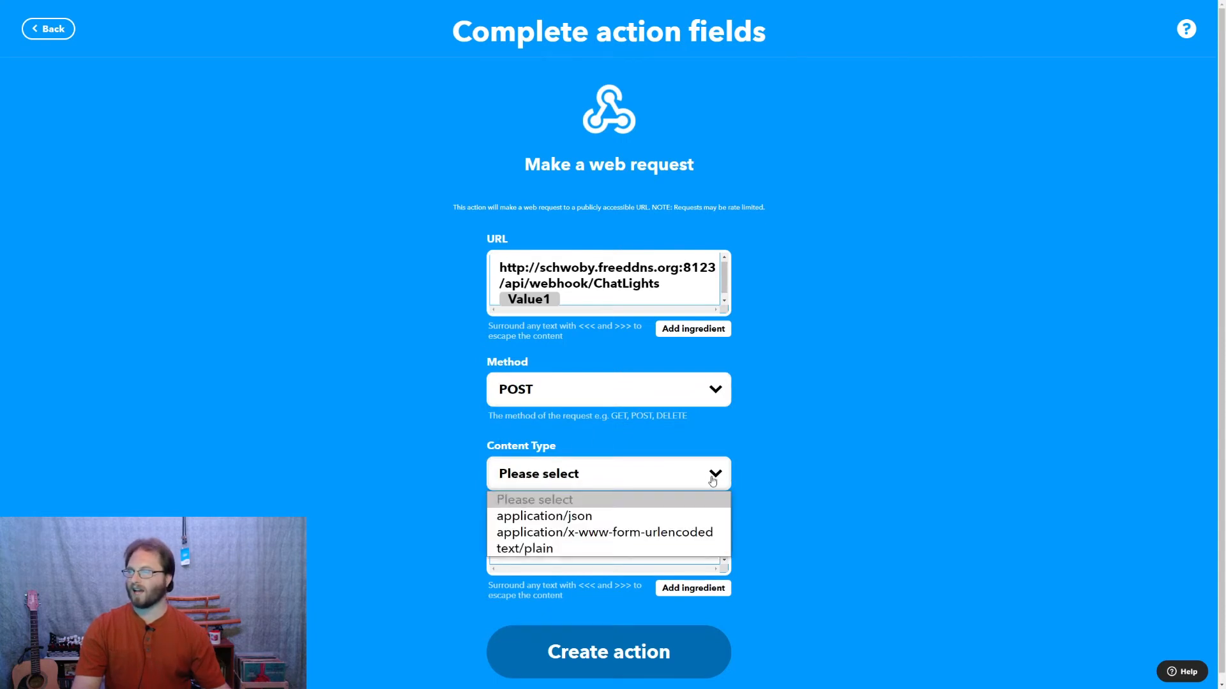
{"action": "left_click", "coordinate": [558, 549]}
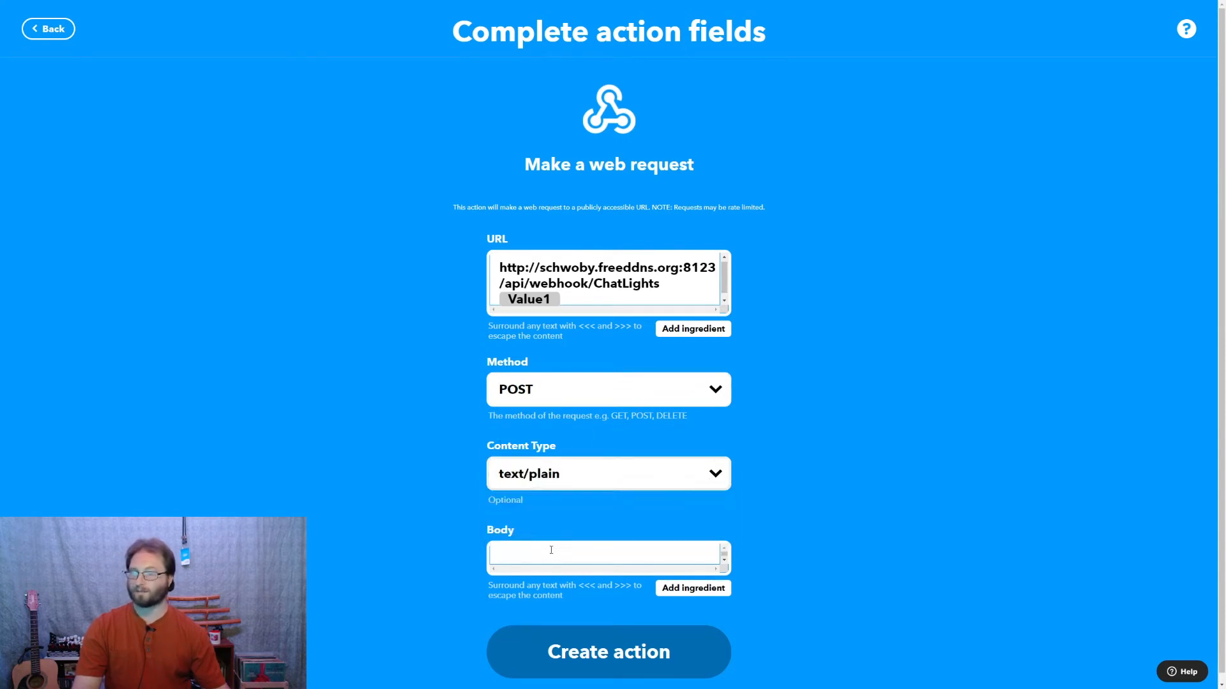
{"action": "left_click", "coordinate": [594, 651]}
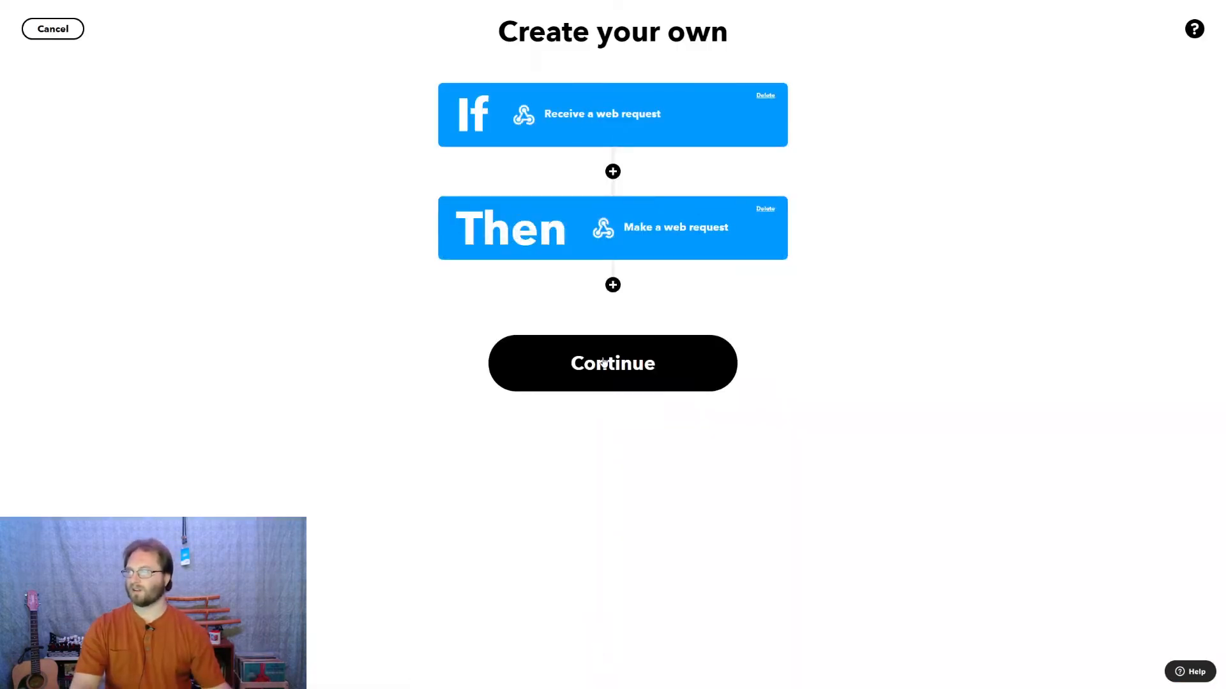
Finish the applet with its suggested title and open the documentation page of the Webhooks service.
{"action": "left_click", "coordinate": [603, 362]}
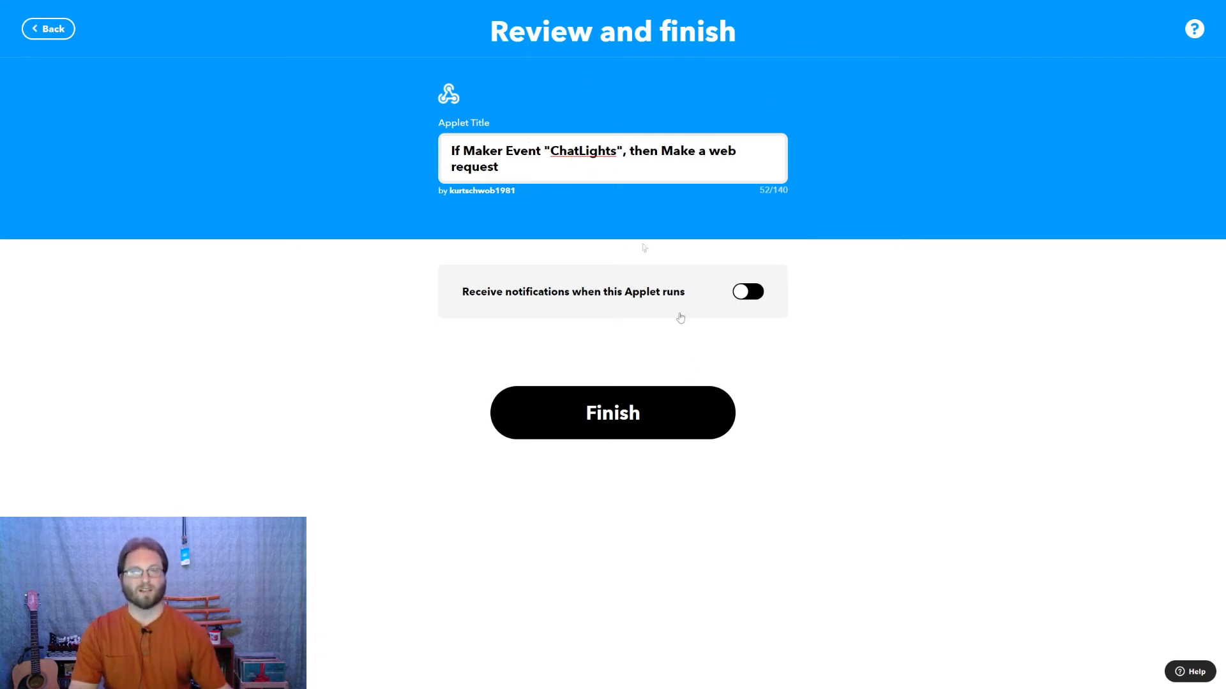
{"action": "left_click", "coordinate": [625, 409]}
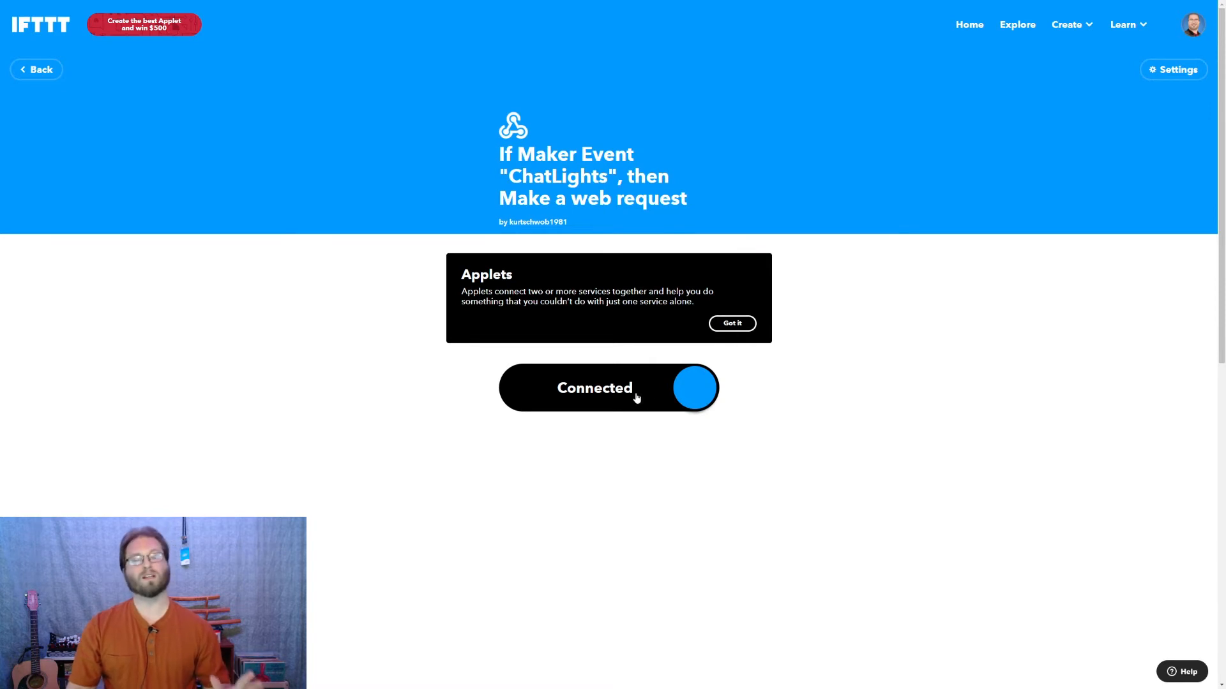
{"action": "left_click", "coordinate": [516, 132]}
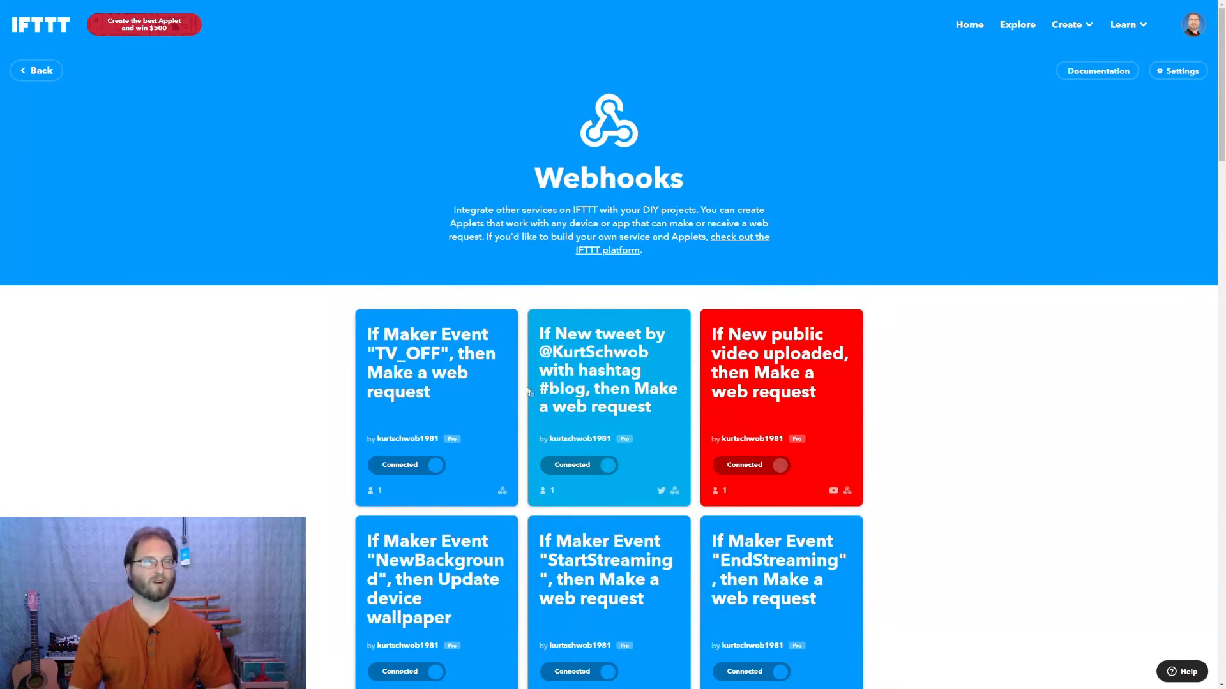
{"action": "left_click", "coordinate": [1093, 76]}
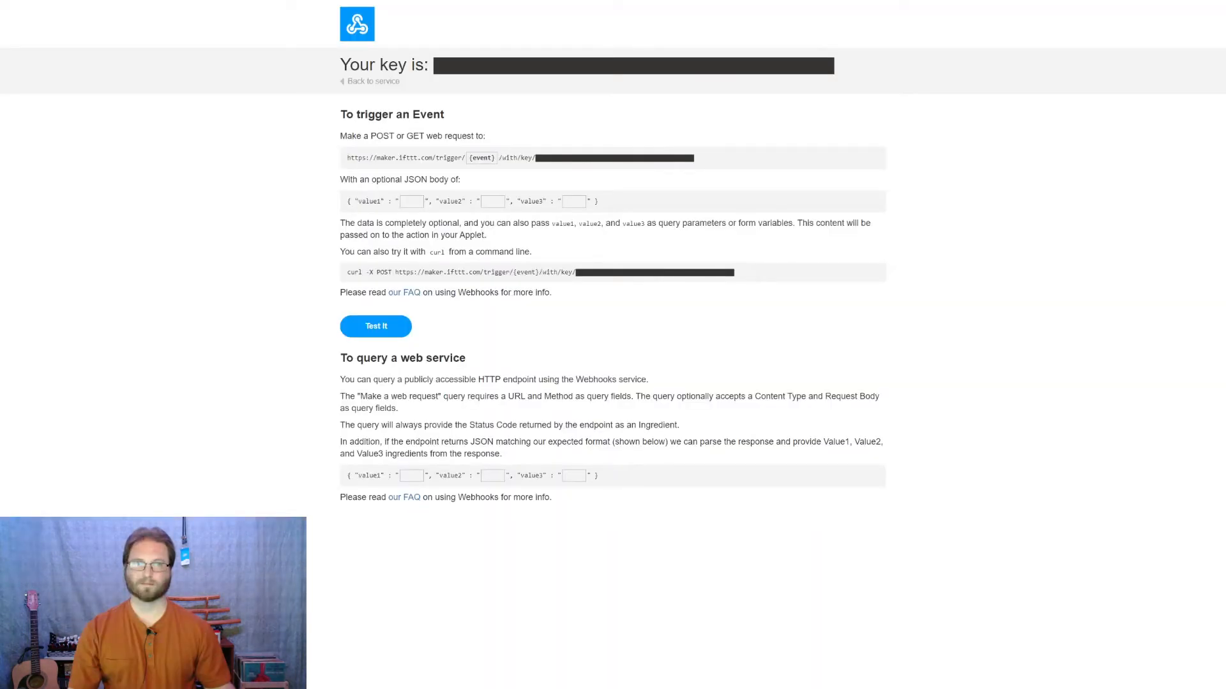
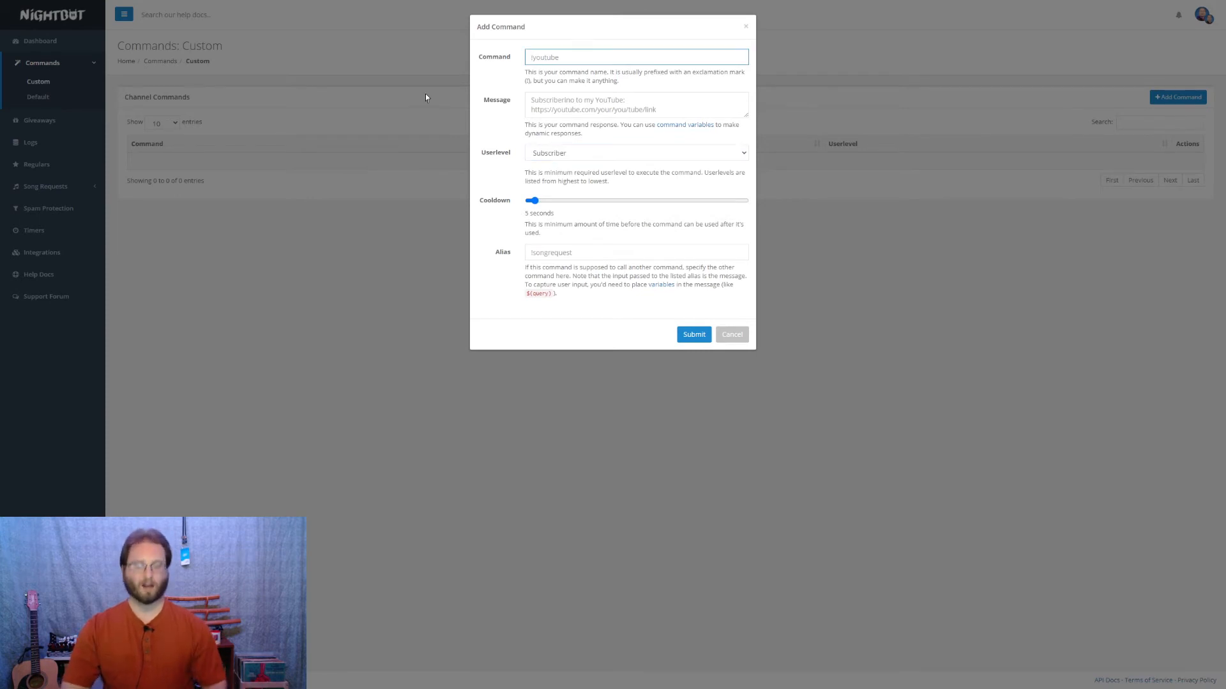
In Nightbot, name the new command !lights, paste the eval message with the IFTTT ChatLights trigger URL, and select its <KEY> placeholder.
{"action": "type", "text": "!lights"}
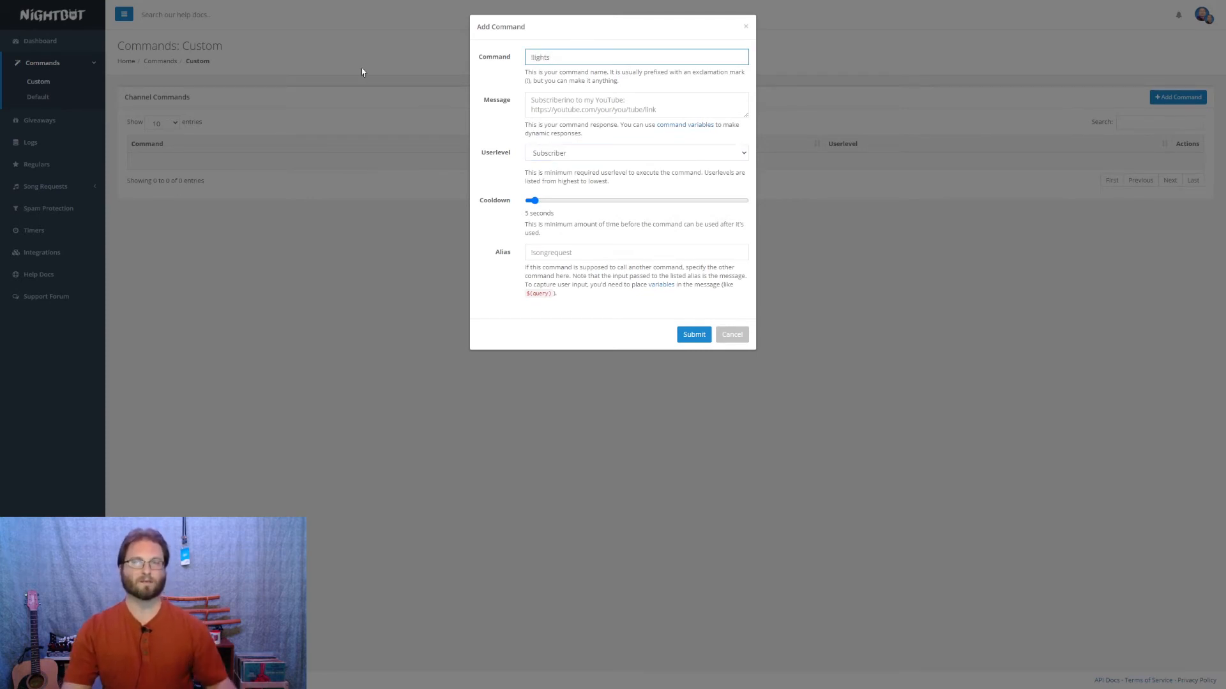
{"action": "left_click", "coordinate": [559, 103]}
{"action": "key", "text": "ctrl+v"}
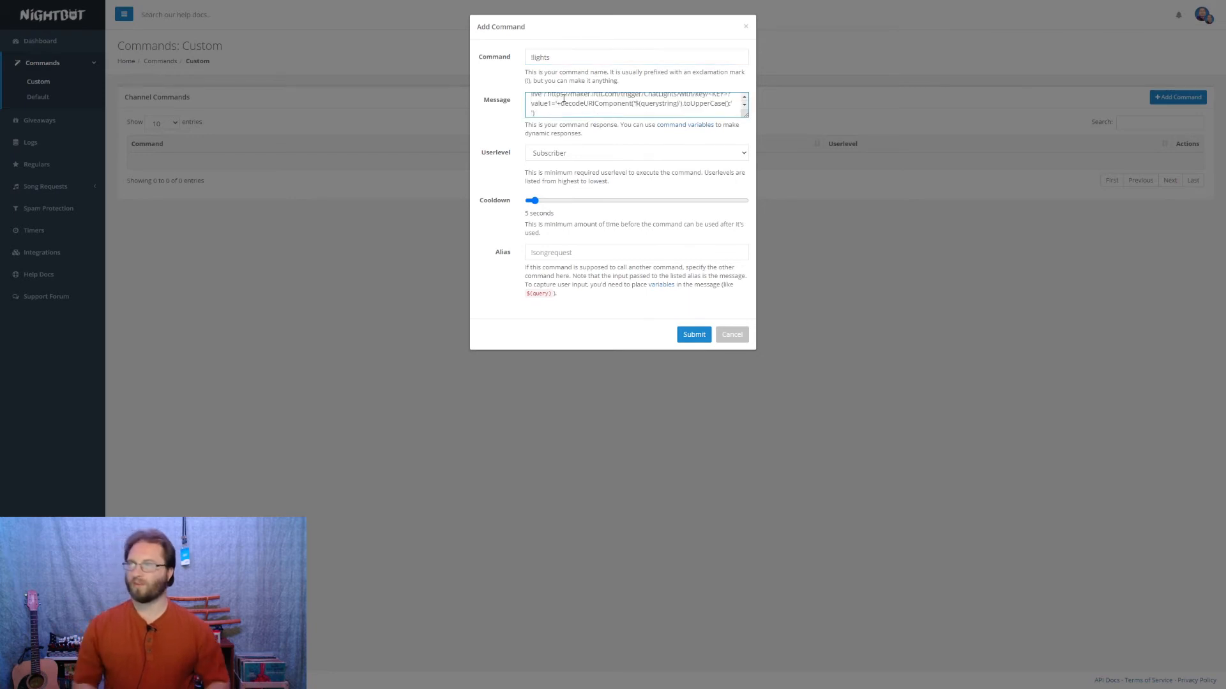
{"action": "scroll", "coordinate": [564, 99], "scroll_direction": "up", "scroll_amount": 2}
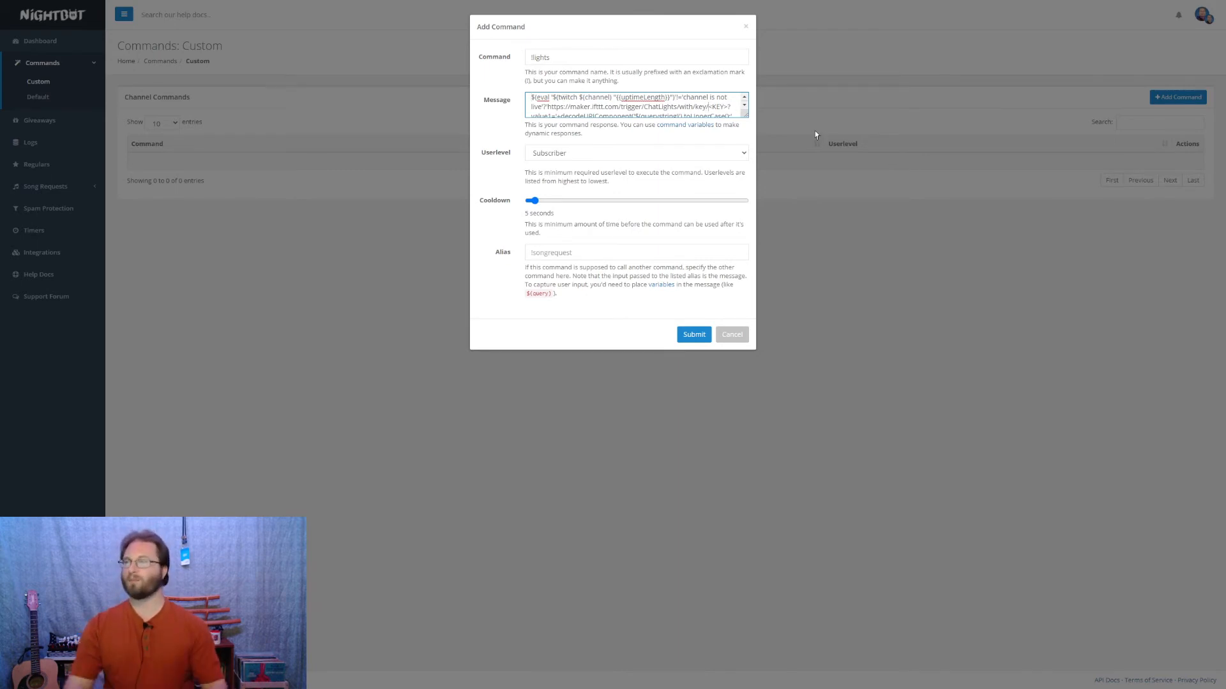
{"action": "key", "text": "shift+Right"}
{"action": "key", "text": "shift+Right"}
{"action": "key", "text": "shift+Right"}
{"action": "key", "text": "shift+Right"}
{"action": "key", "text": "shift+Right"}
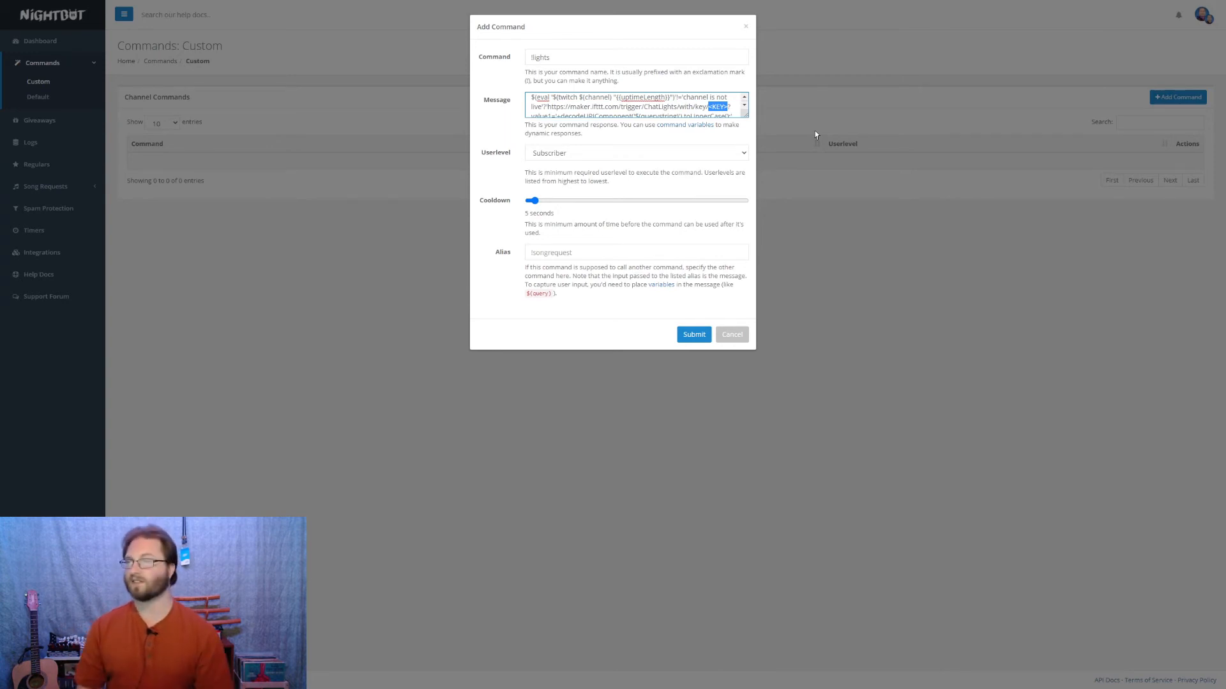
Set the !lights command's cooldown to 60 seconds and alias to !lightsexe, and submit it.
{"action": "left_click_drag", "start_coordinate": [533, 201], "coordinate": [573, 203]}
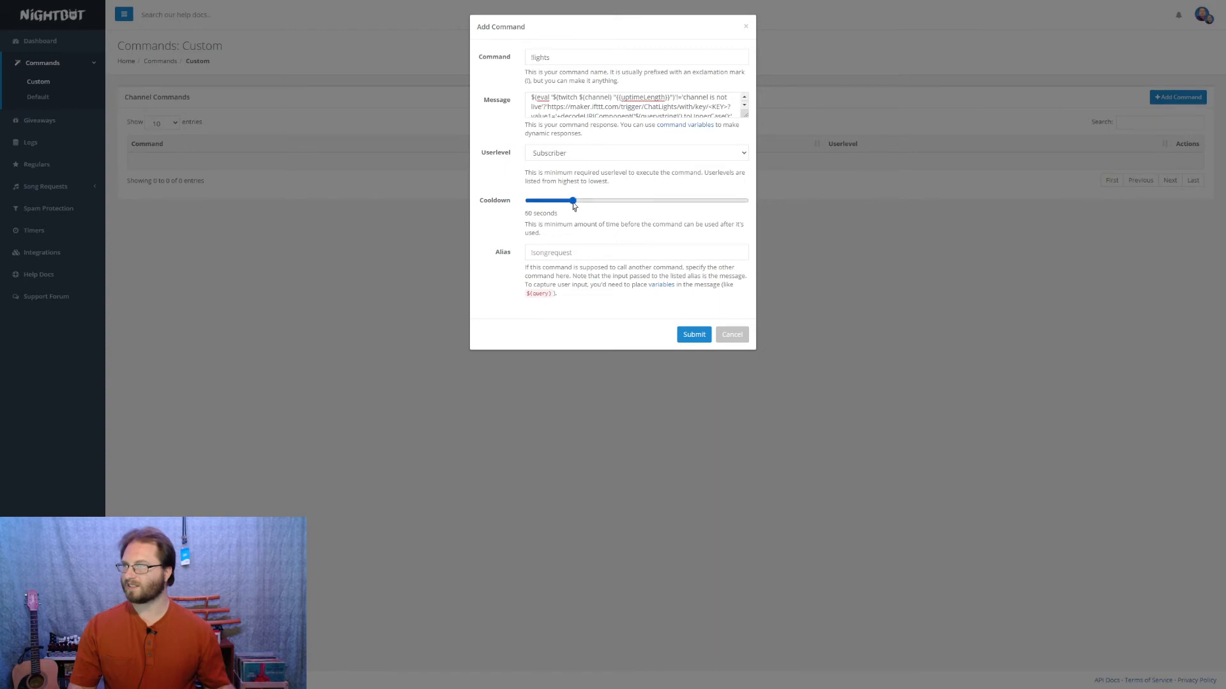
{"action": "left_click", "coordinate": [552, 253]}
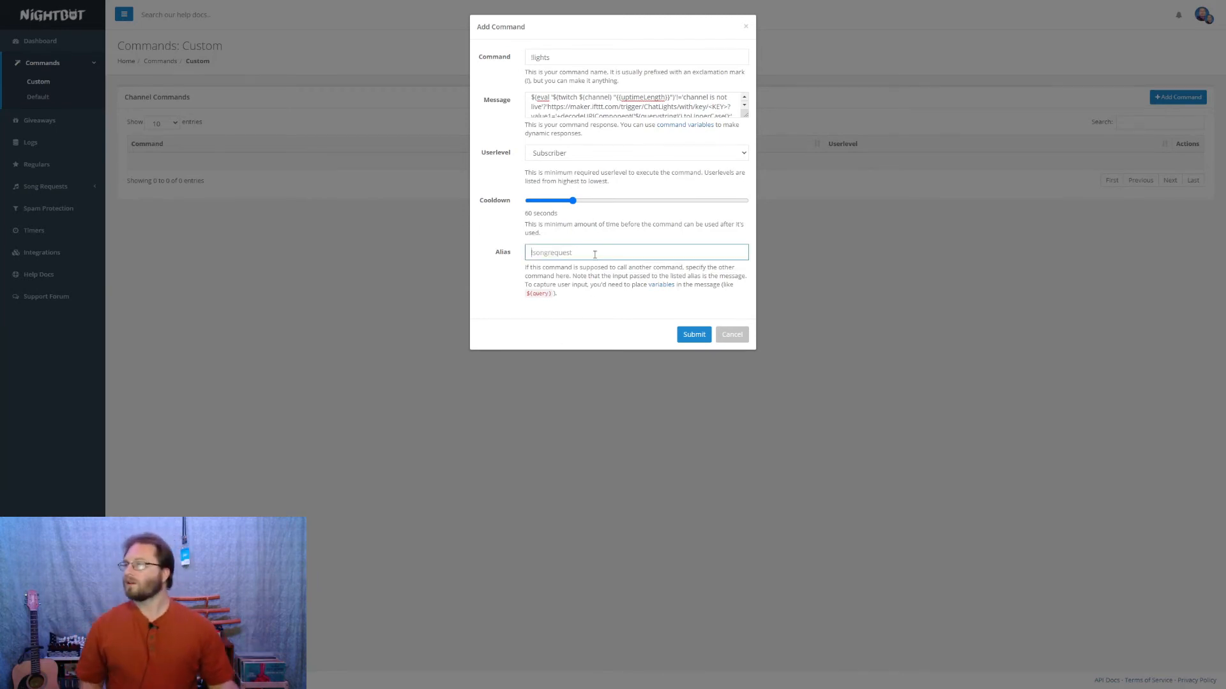
{"action": "type", "text": "!lightsexe"}
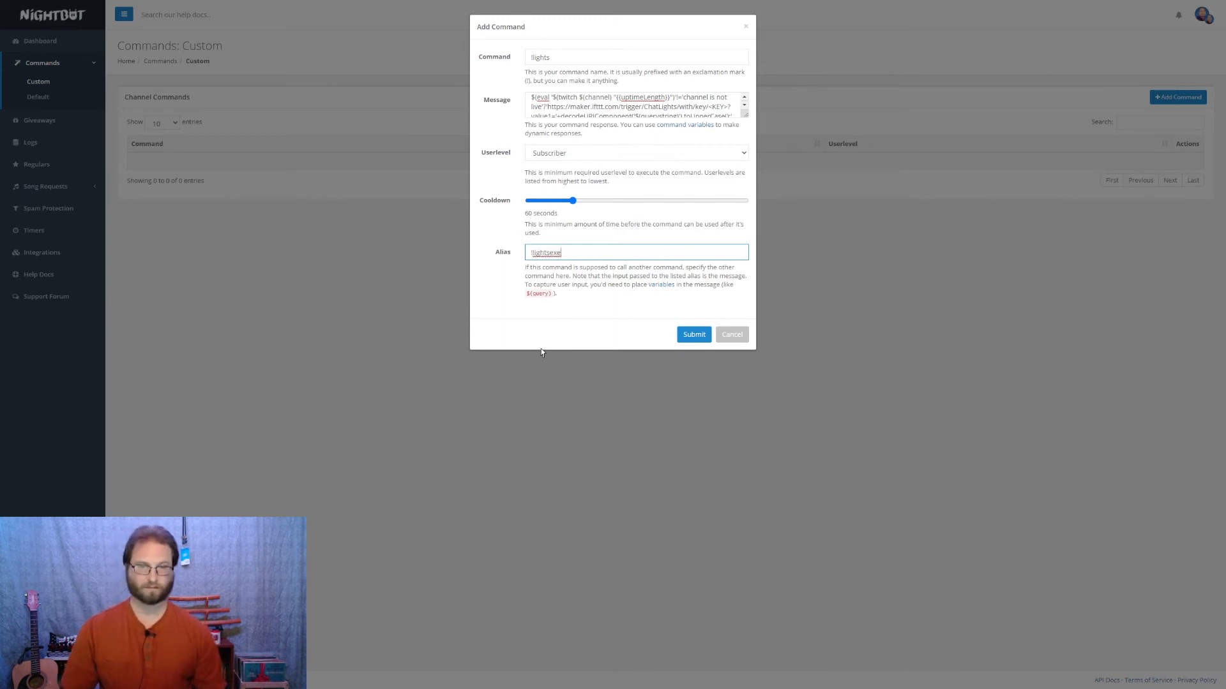
{"action": "left_click", "coordinate": [699, 343]}
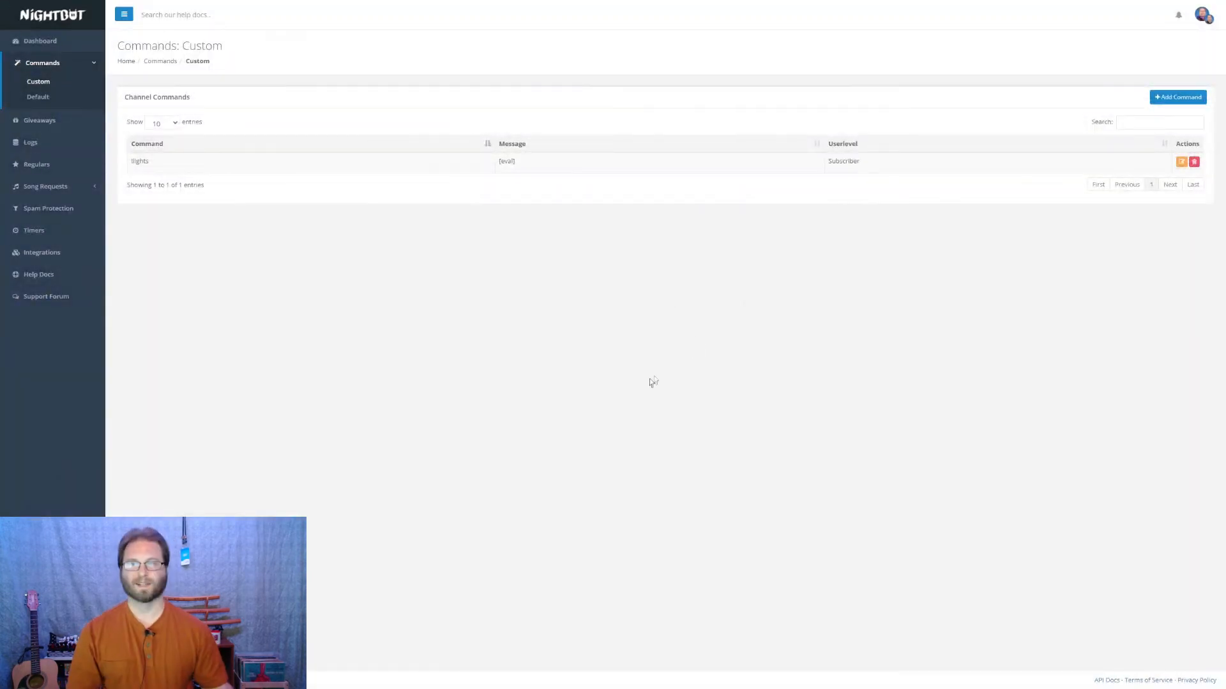
Start another custom command named !lightsexe with the message $(eval '$(query)'!=''?"$(urlfetch $(query))":"$(twitch $(channel) "{{displayName}}") is offline").
{"action": "left_click", "coordinate": [1187, 99]}
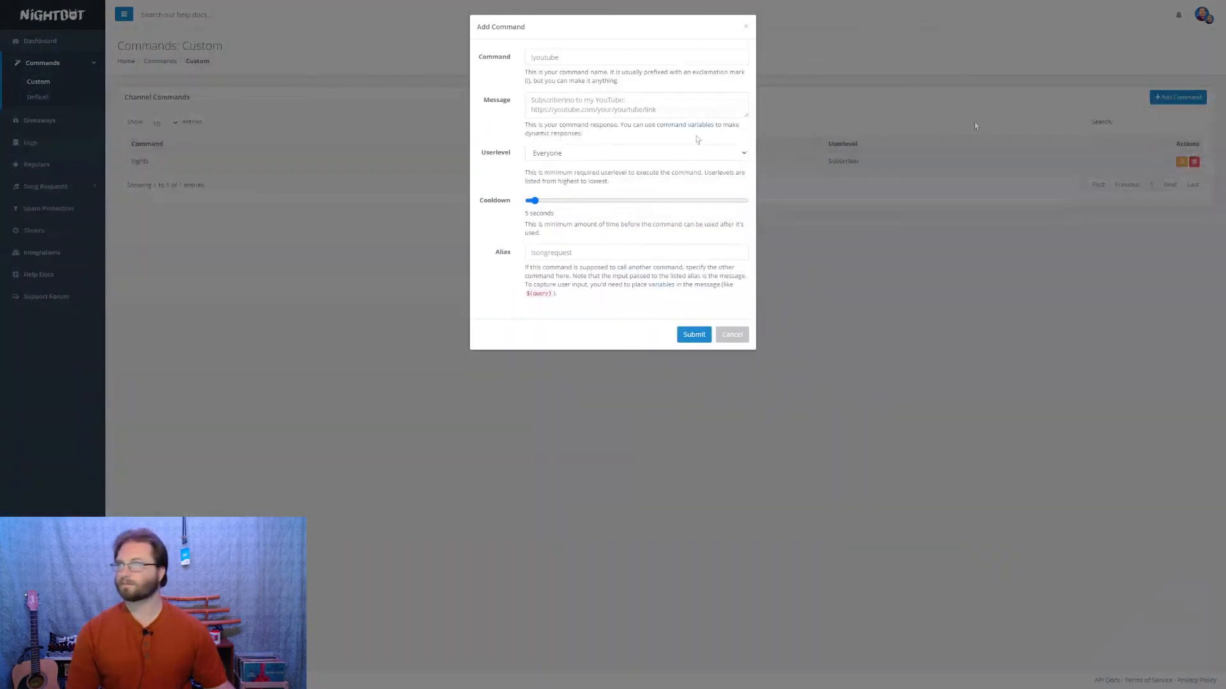
{"action": "left_click", "coordinate": [577, 58]}
{"action": "type", "text": "!lightsexe"}
{"action": "left_click", "coordinate": [561, 110]}
{"action": "type", "text": "$(eval '$(query)'!=''?\"$(urlfetch $(query))\":\"$(twitch $(channel) \"{{displayName}}\") is offline\")"}
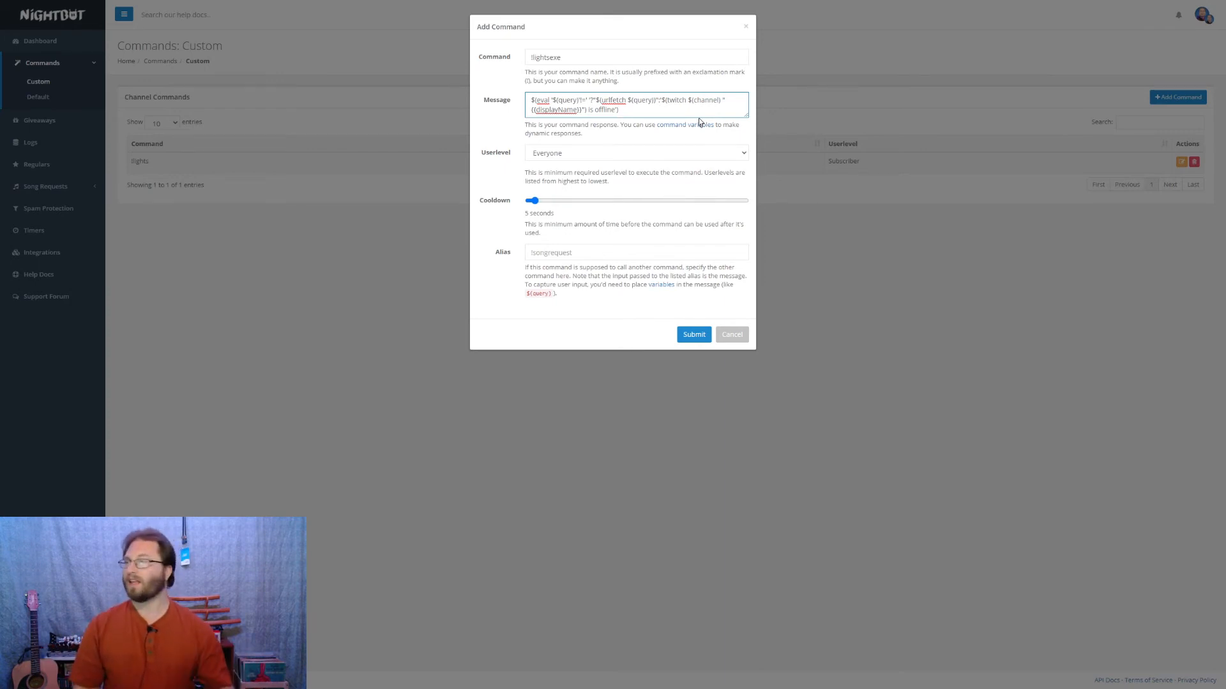
Restrict the !lightsexe command to the Subscriber userlevel, set its cooldown to 60 seconds, and submit it.
{"action": "left_click", "coordinate": [752, 155]}
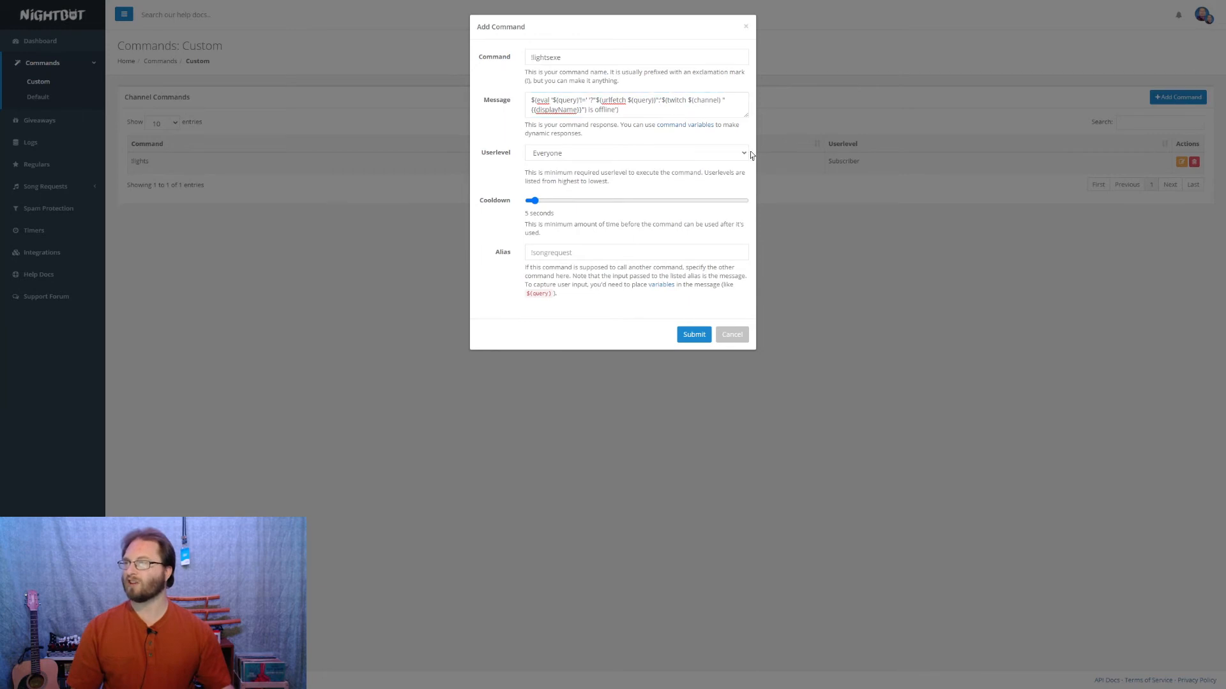
{"action": "left_click", "coordinate": [741, 154]}
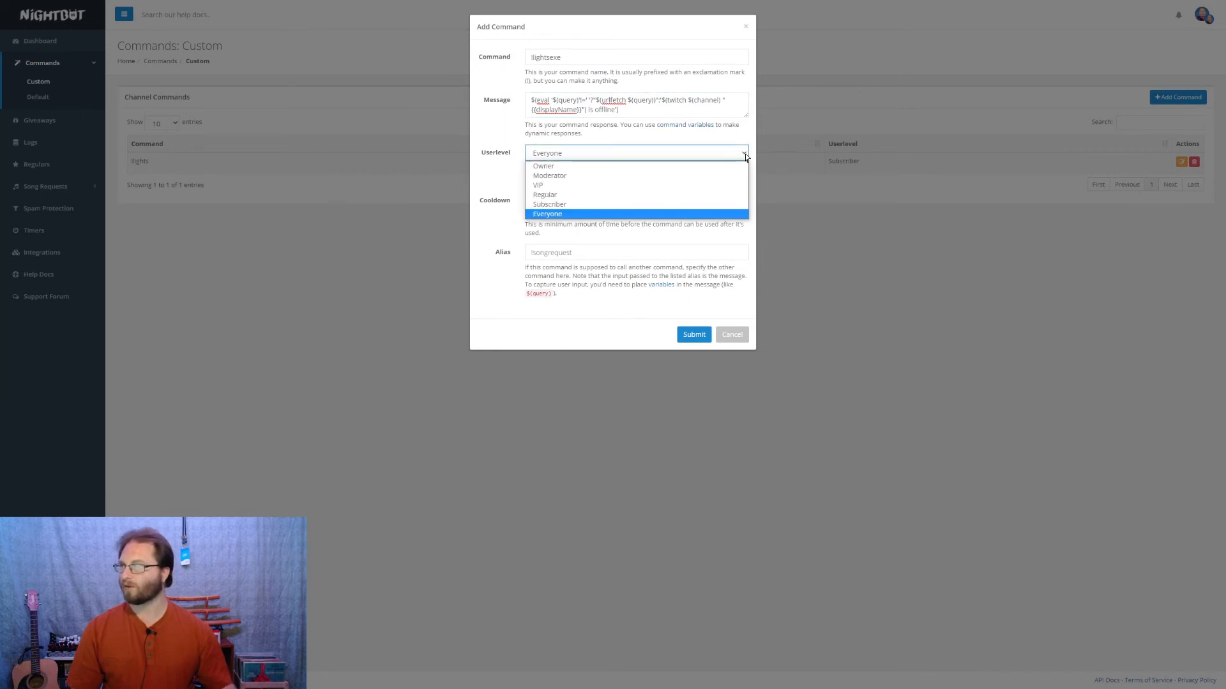
{"action": "left_click", "coordinate": [632, 205]}
{"action": "left_click_drag", "start_coordinate": [535, 201], "coordinate": [573, 206]}
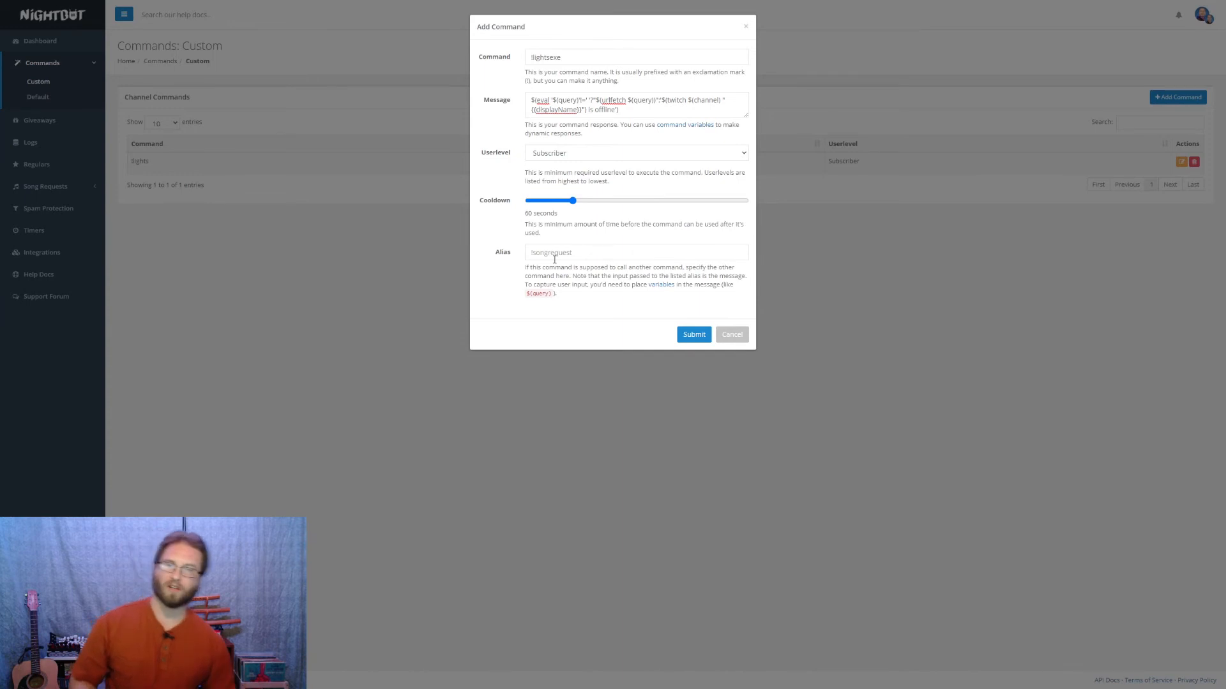
{"action": "left_click", "coordinate": [686, 337]}
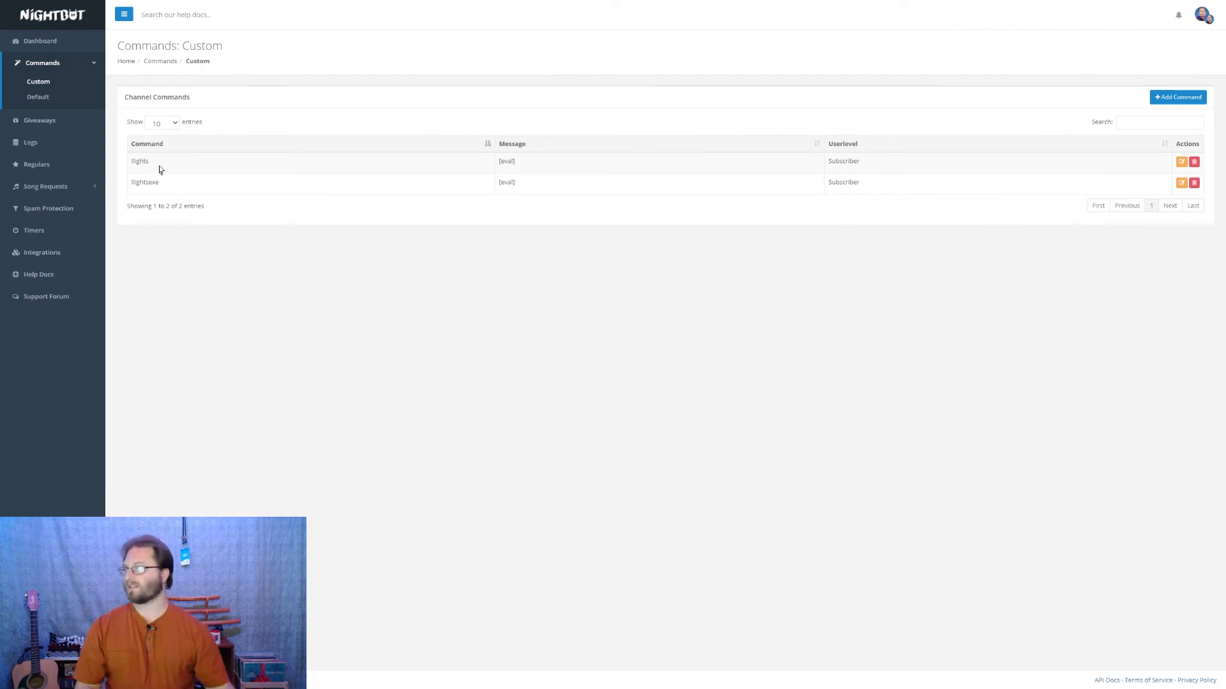
Highlight the !lightsexe command name in the channel commands list.
{"action": "left_click_drag", "start_coordinate": [160, 184], "coordinate": [126, 189]}
{"action": "left_click", "coordinate": [127, 189]}
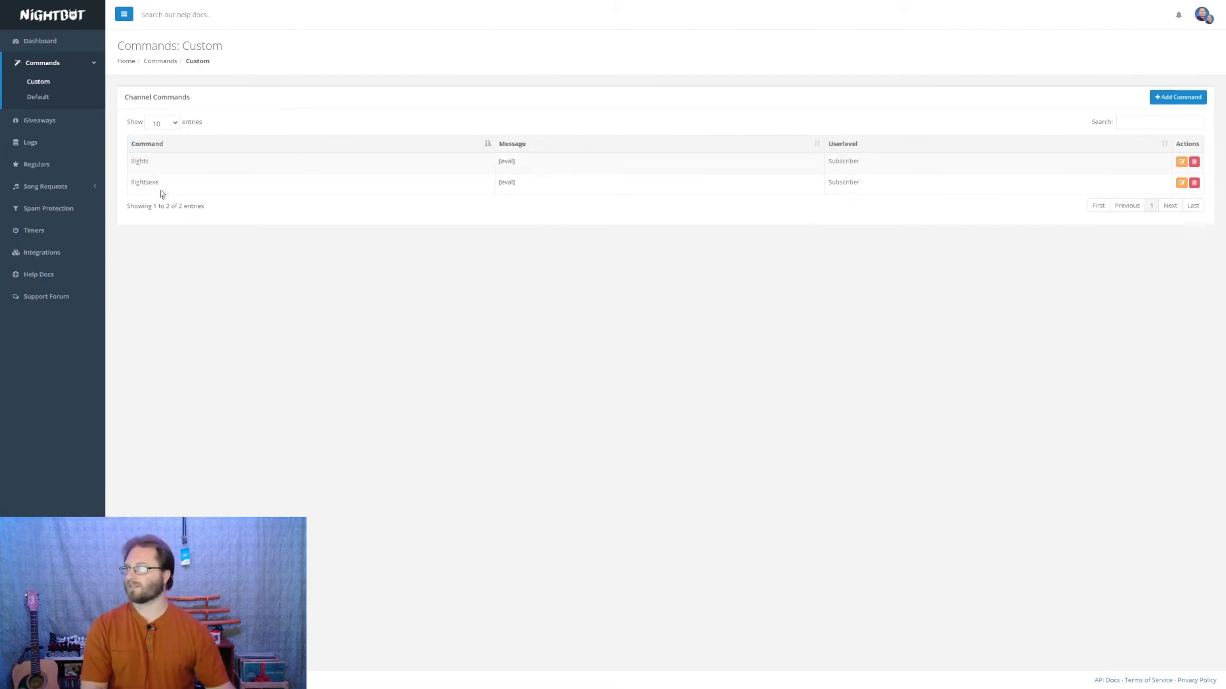
{"action": "left_click_drag", "start_coordinate": [161, 185], "coordinate": [128, 191]}
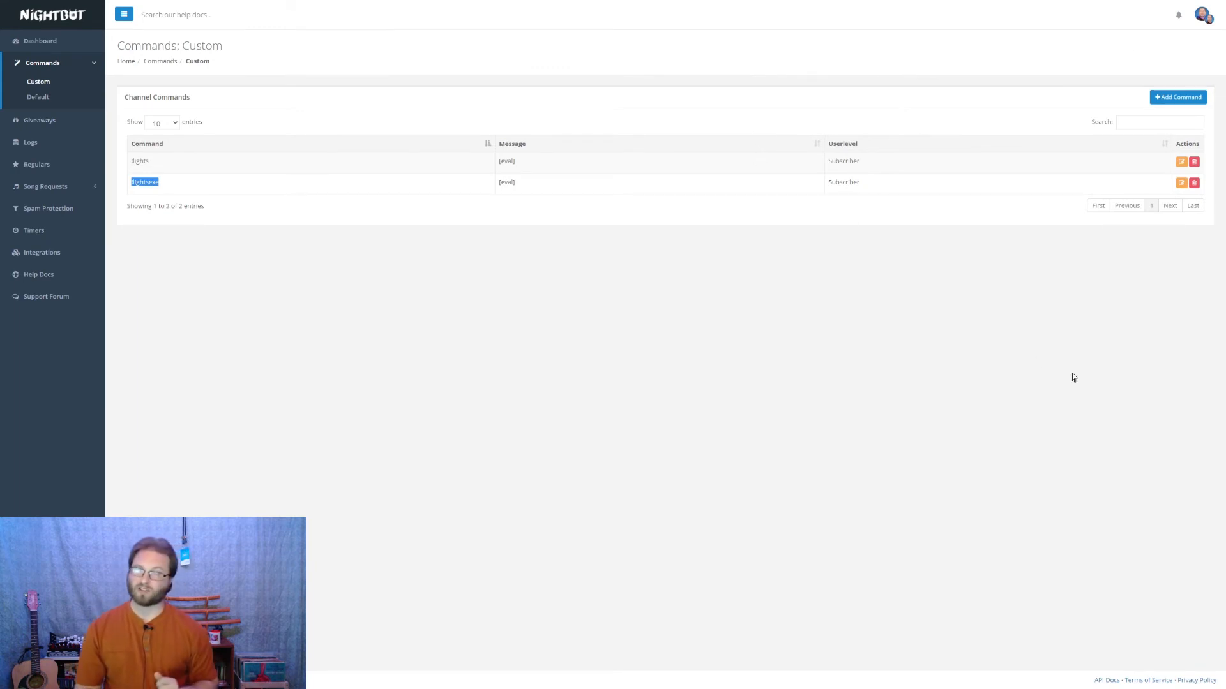
{"action": "left_click", "coordinate": [173, 167]}
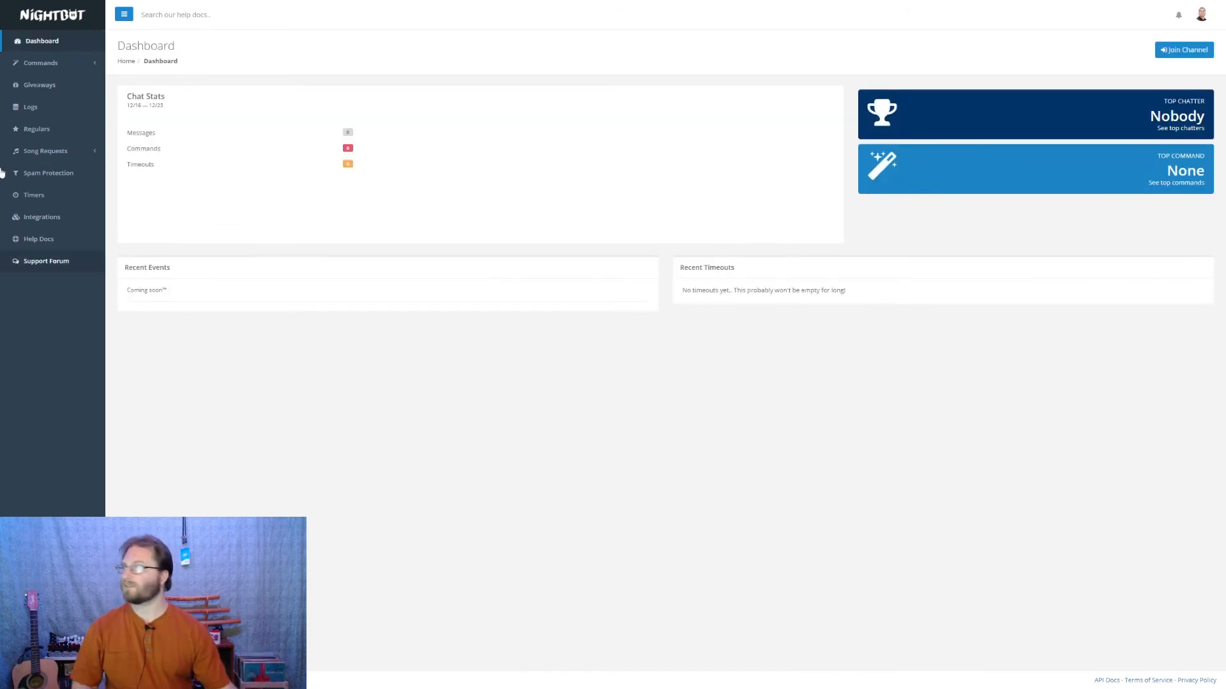
From the dashboard, go to the custom commands and start a new command named !lights.
{"action": "left_click", "coordinate": [40, 61]}
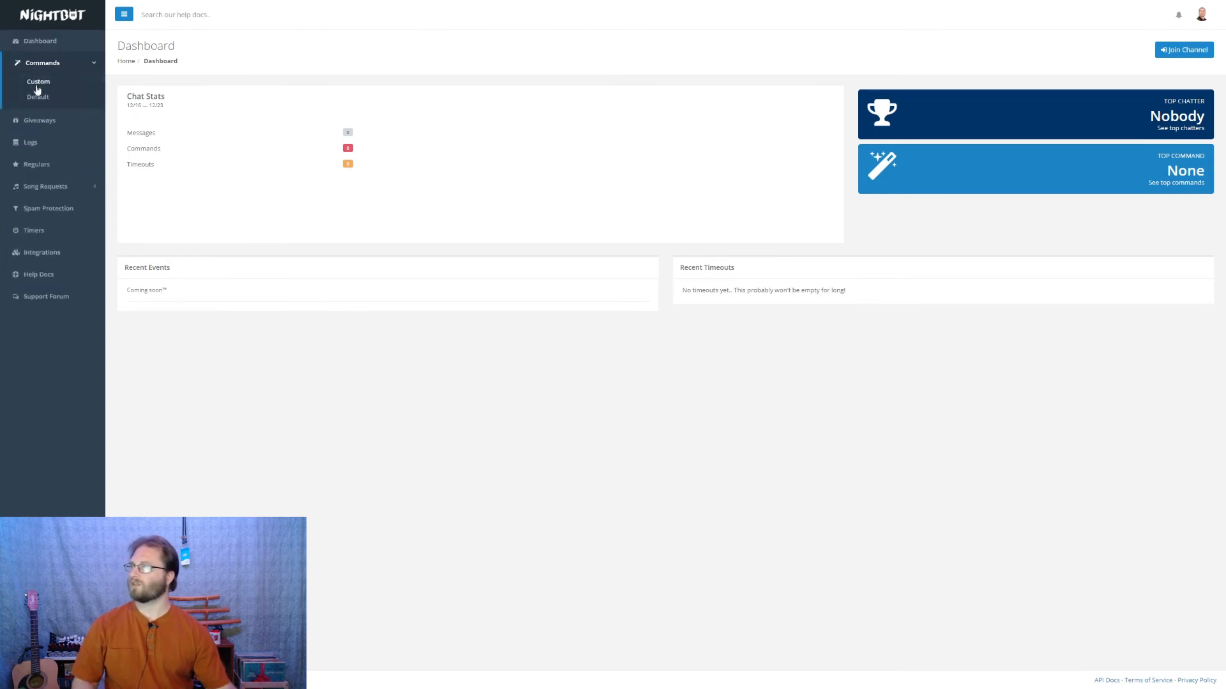
{"action": "left_click", "coordinate": [37, 84]}
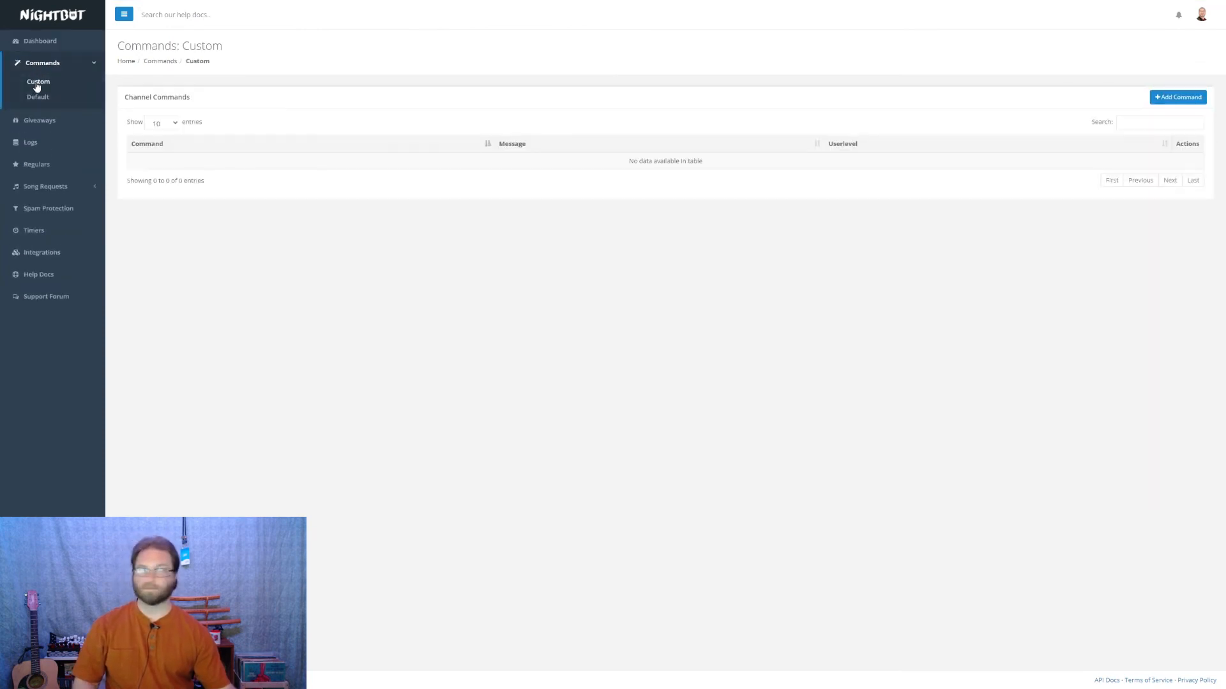
{"action": "left_click", "coordinate": [1193, 102]}
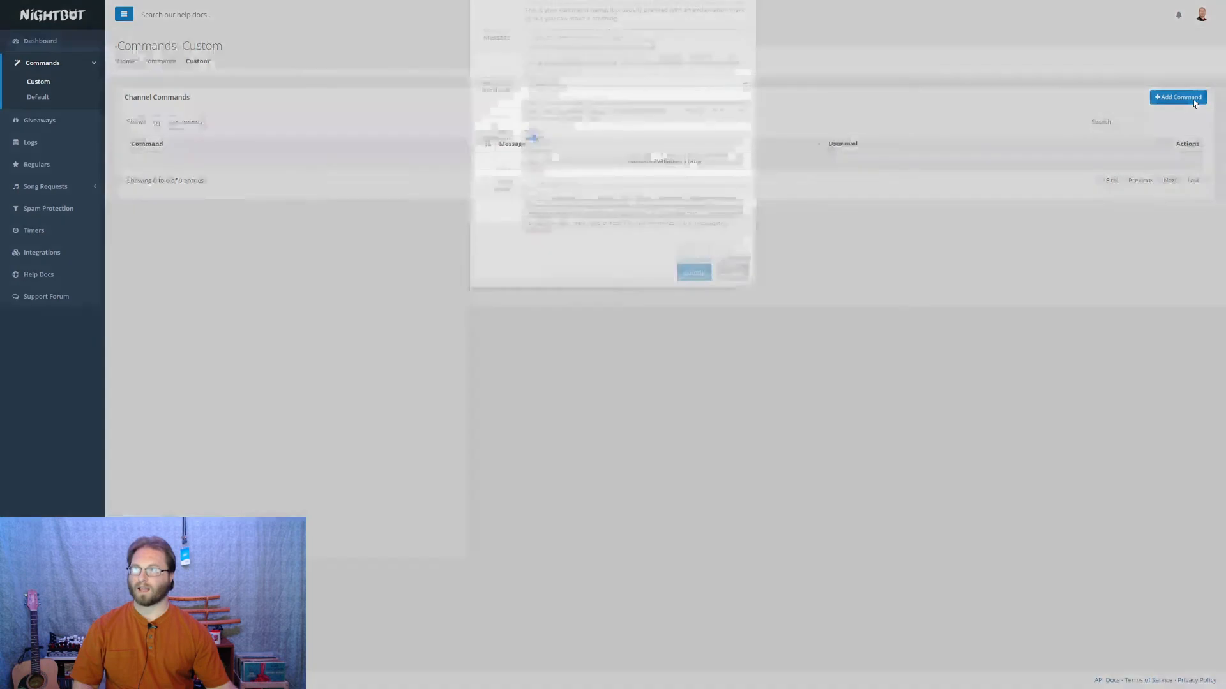
{"action": "left_click", "coordinate": [634, 58]}
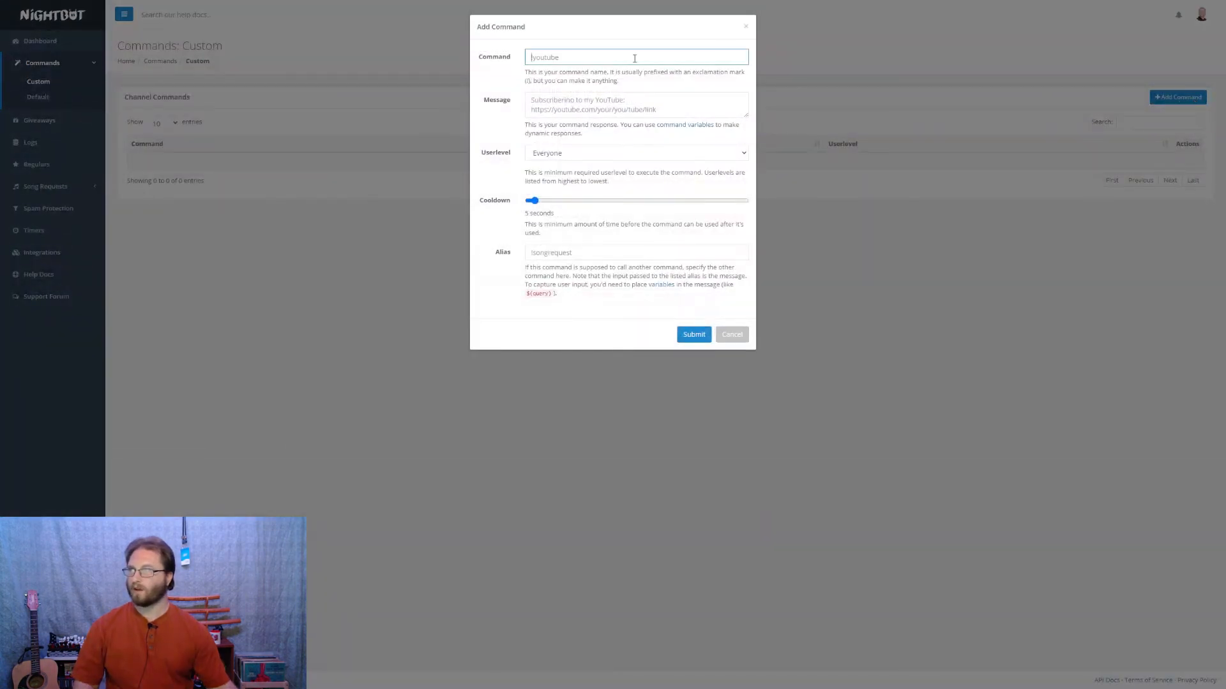
{"action": "type", "text": "!lights"}
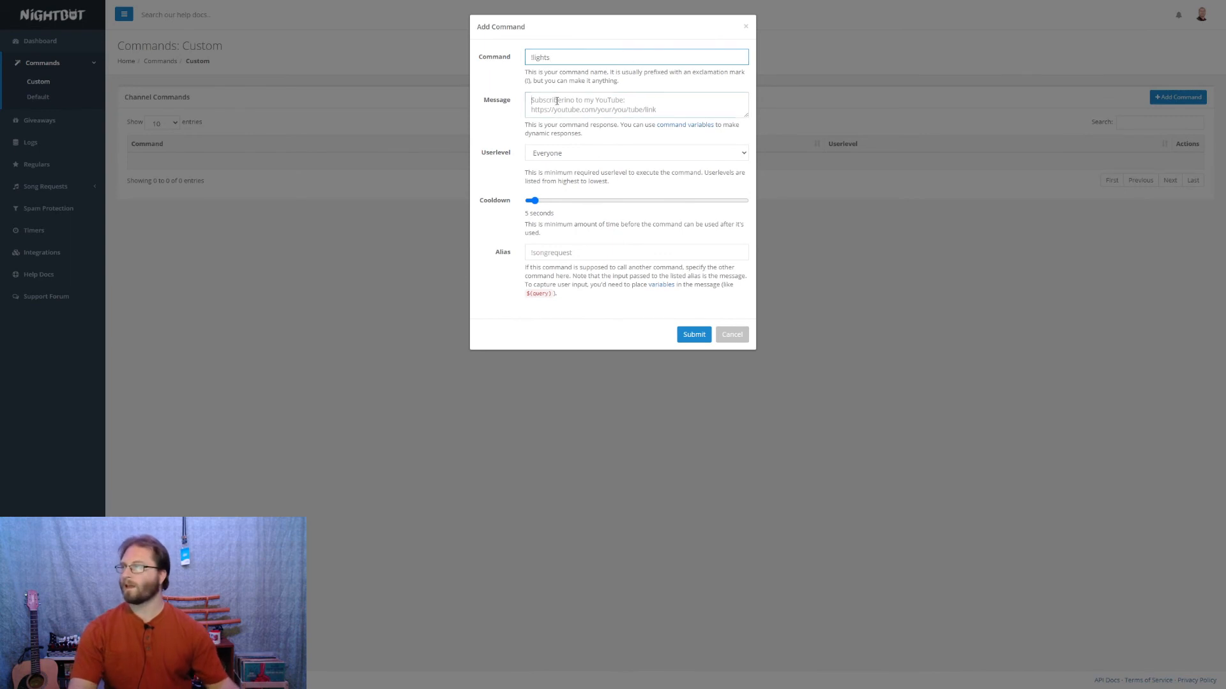
{"action": "left_click", "coordinate": [653, 109]}
{"action": "type", "text": "$(urlfetch https://maker.ifttt.com/trigger/ChatLights/with/key/<KEY>?value1=$(eval '$(query)'.toUpperCase())"}
{"action": "left_click", "coordinate": [572, 201]}
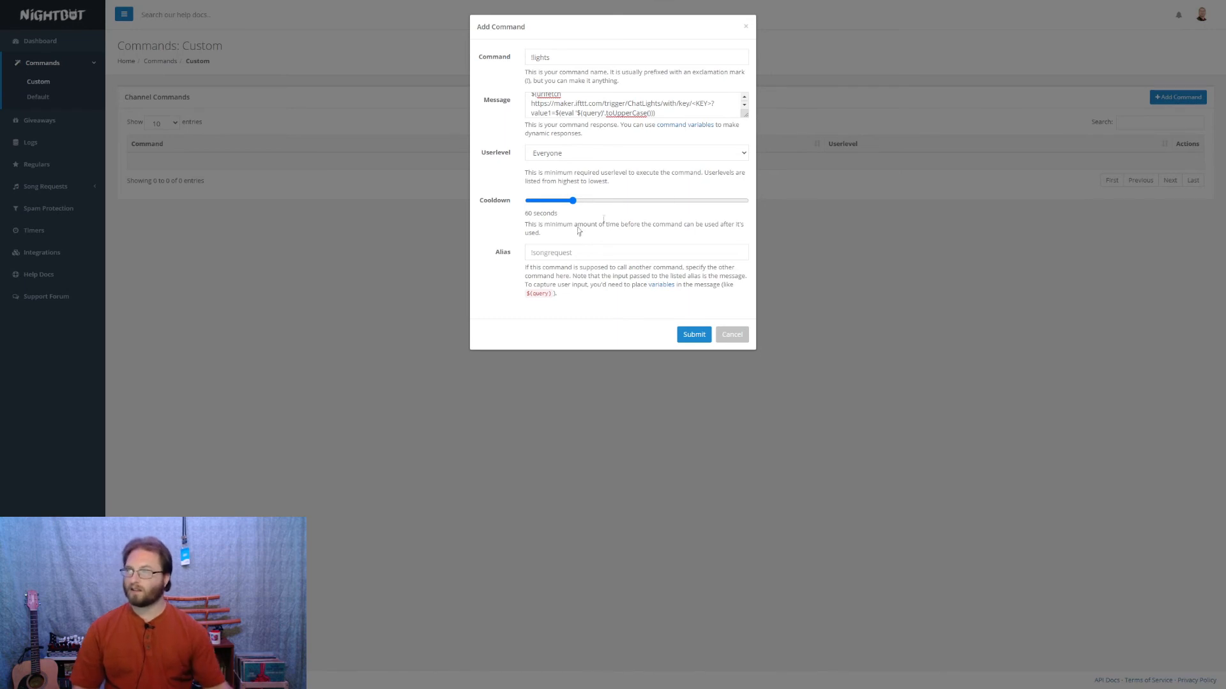
Select the <KEY> placeholder in the message's IFTTT trigger URL and submit the !lights command.
{"action": "left_click", "coordinate": [692, 103]}
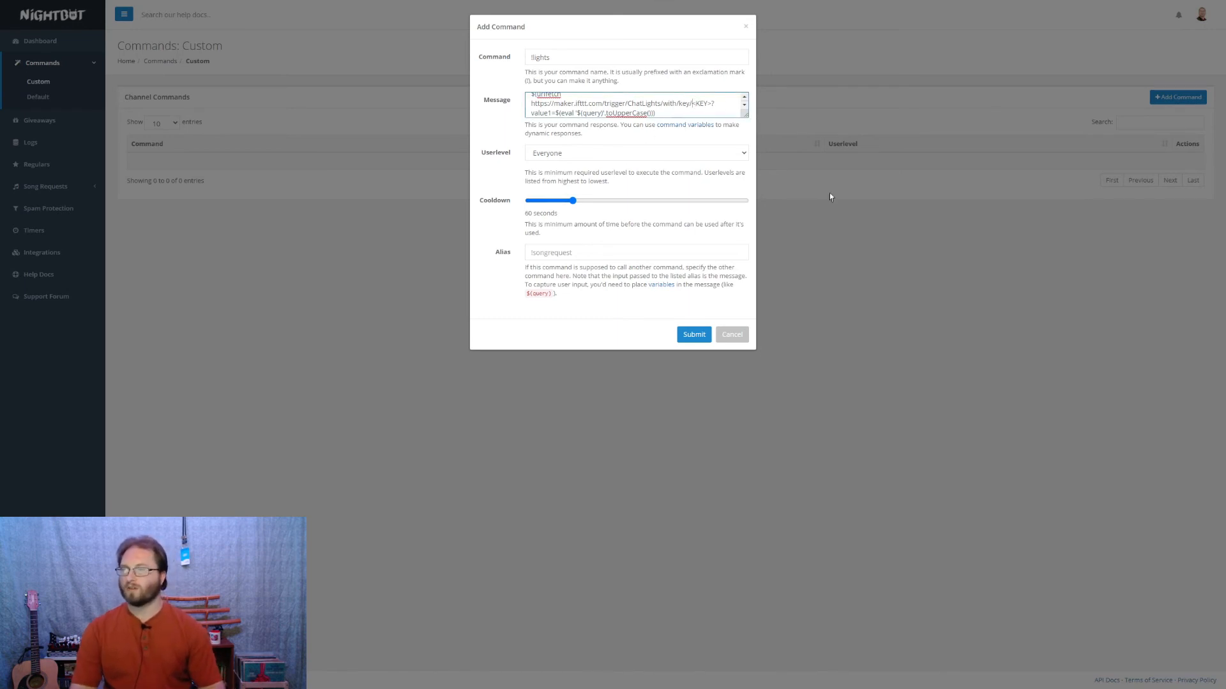
{"action": "key", "text": "shift+Right"}
{"action": "key", "text": "shift+Right"}
{"action": "key", "text": "shift+Right"}
{"action": "key", "text": "shift+Right"}
{"action": "key", "text": "shift+Right"}
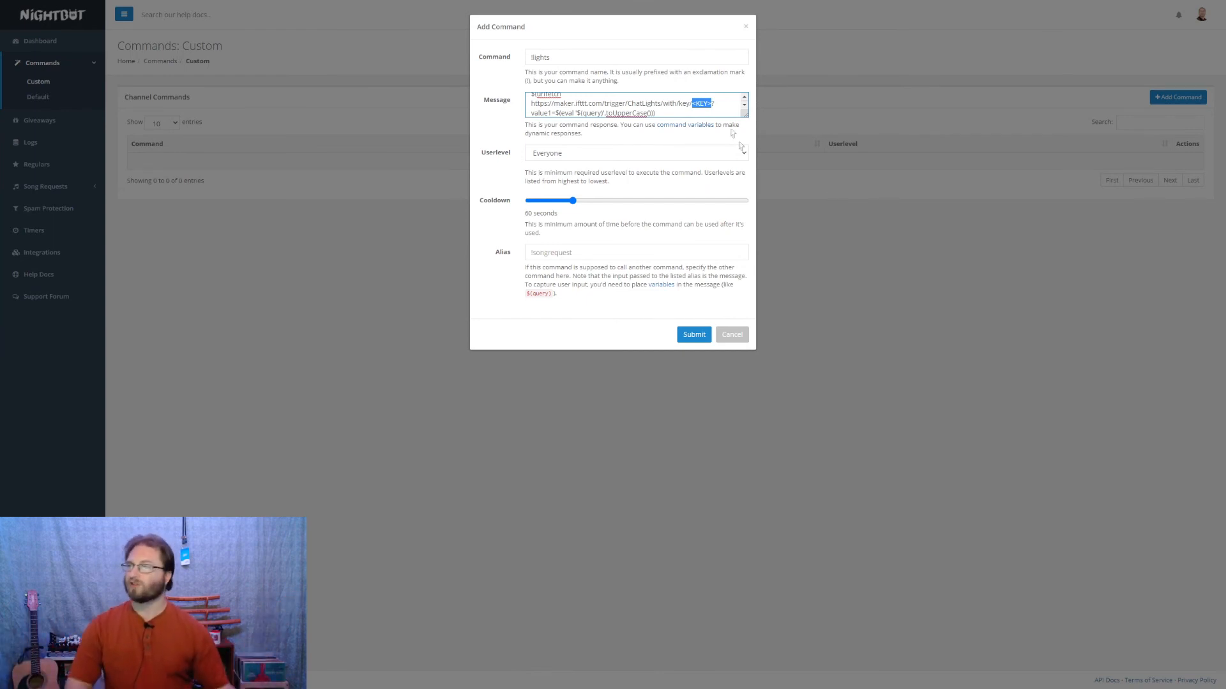
{"action": "left_click", "coordinate": [693, 338]}
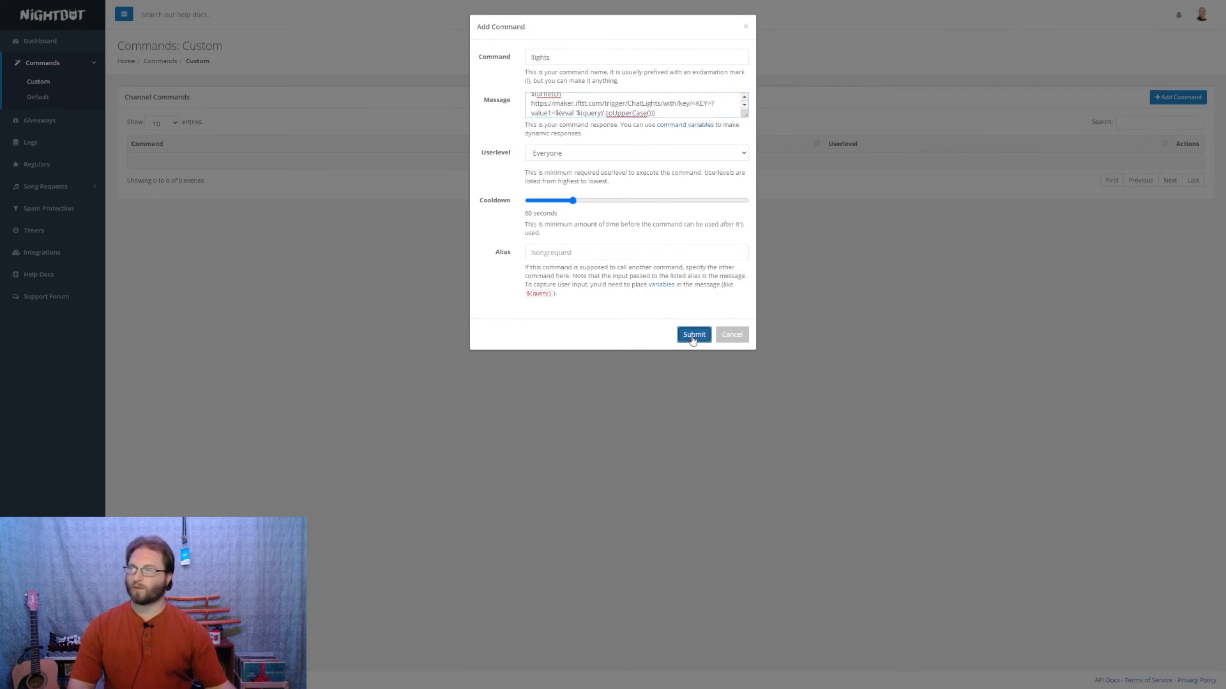